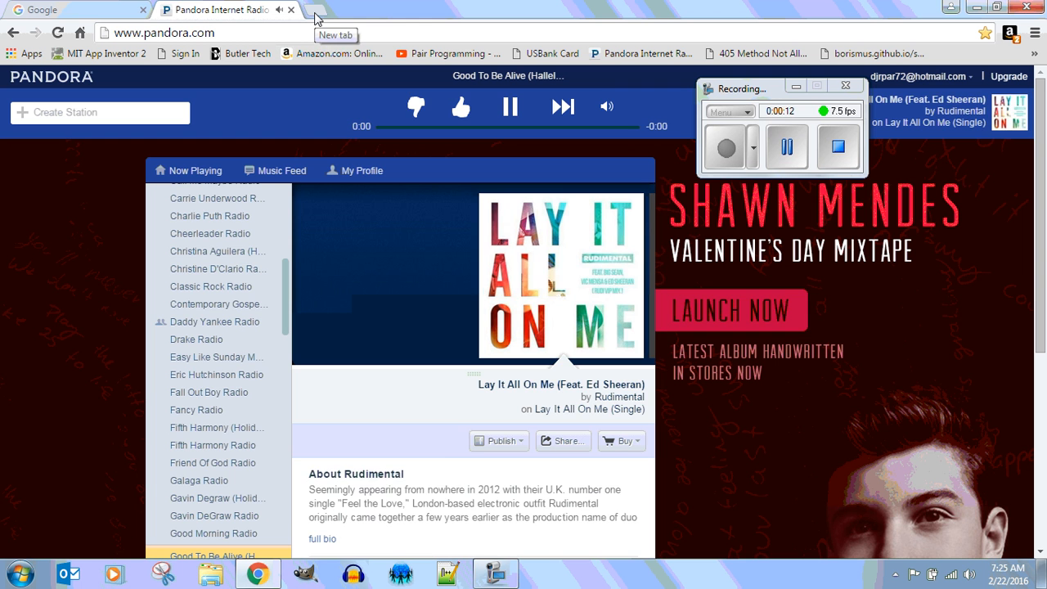
Close the Pandora radio tab and open a new tab on the Google start page.
left_click(291, 10)
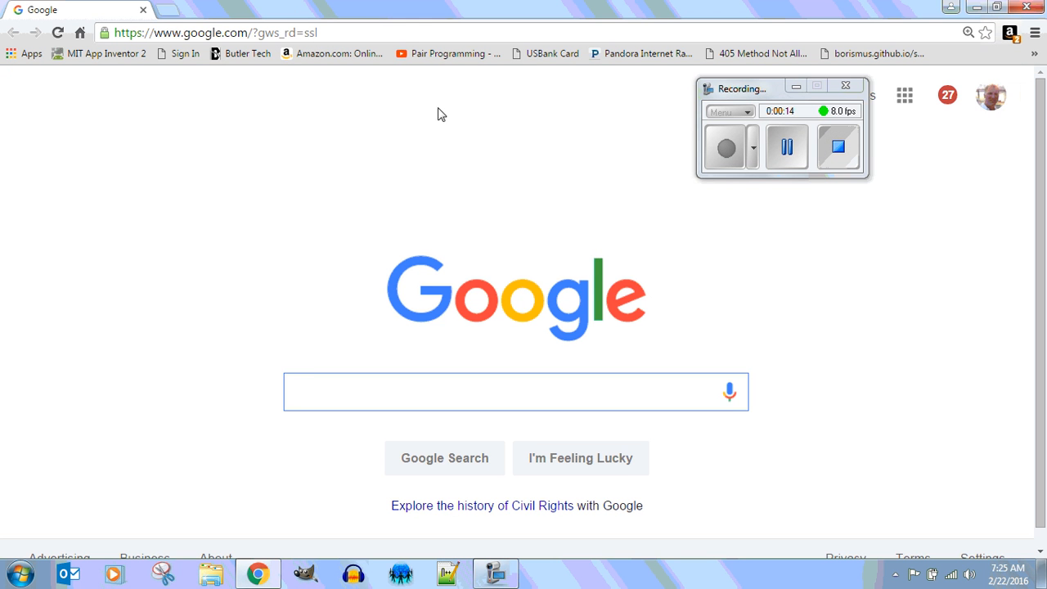
left_click(170, 14)
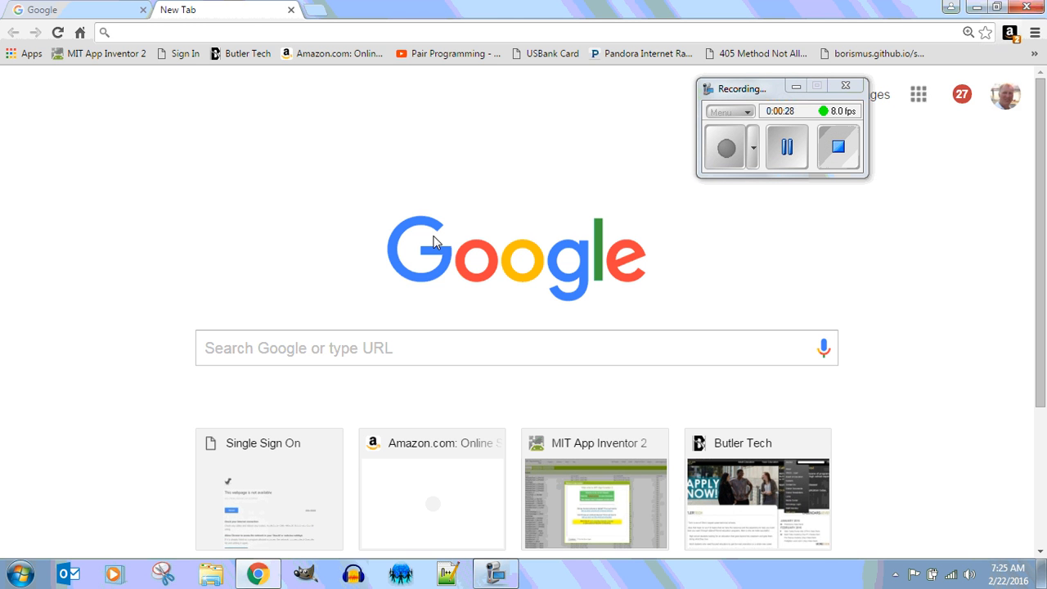
Search Google for 'space frog' and open the astronaut frog image spacefrog2.jpg at full size.
left_click(397, 347)
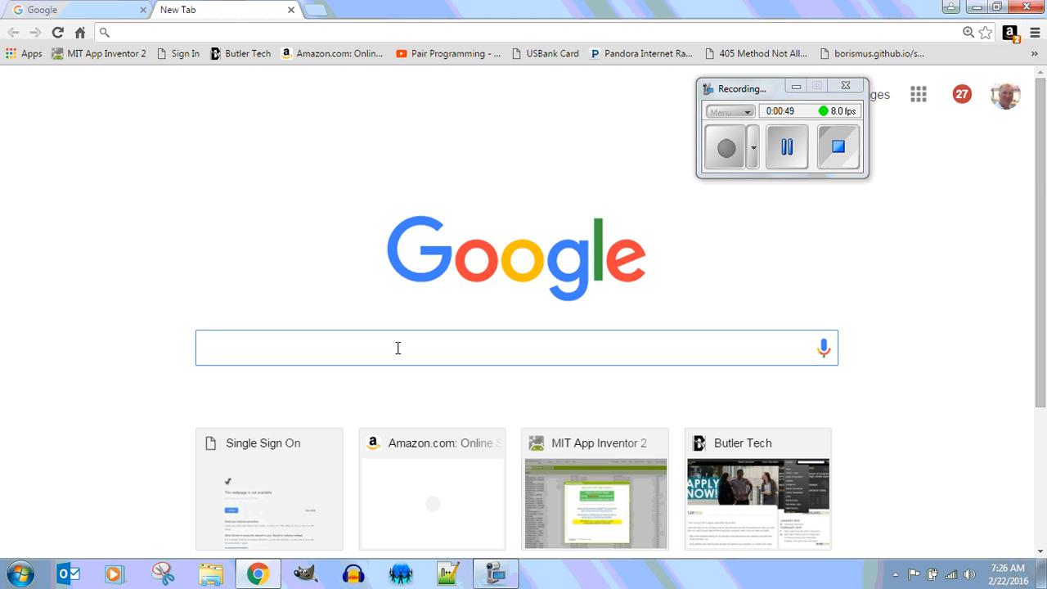
type("space frog")
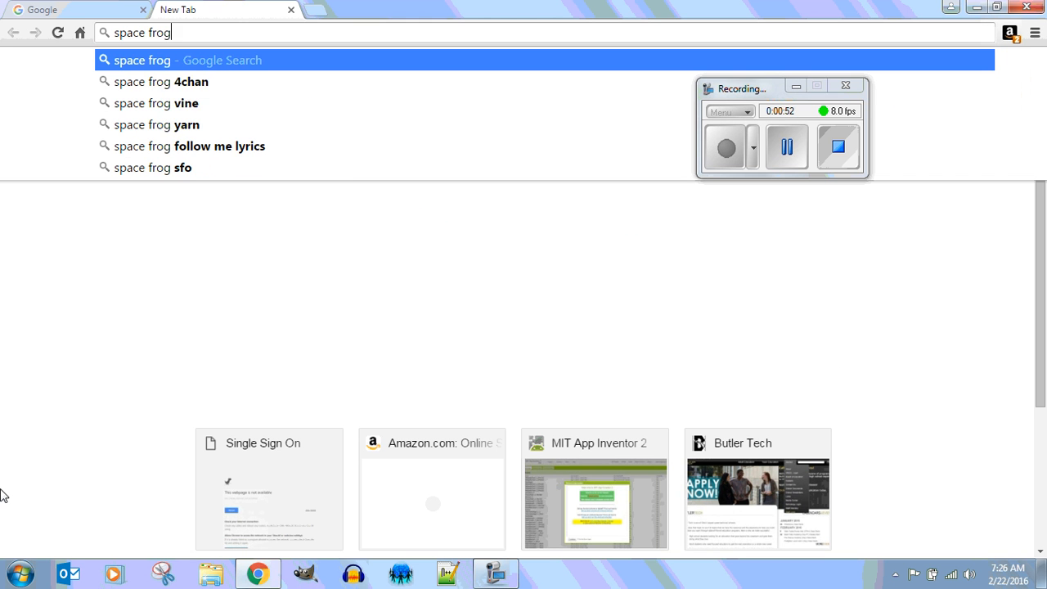
key("Return")
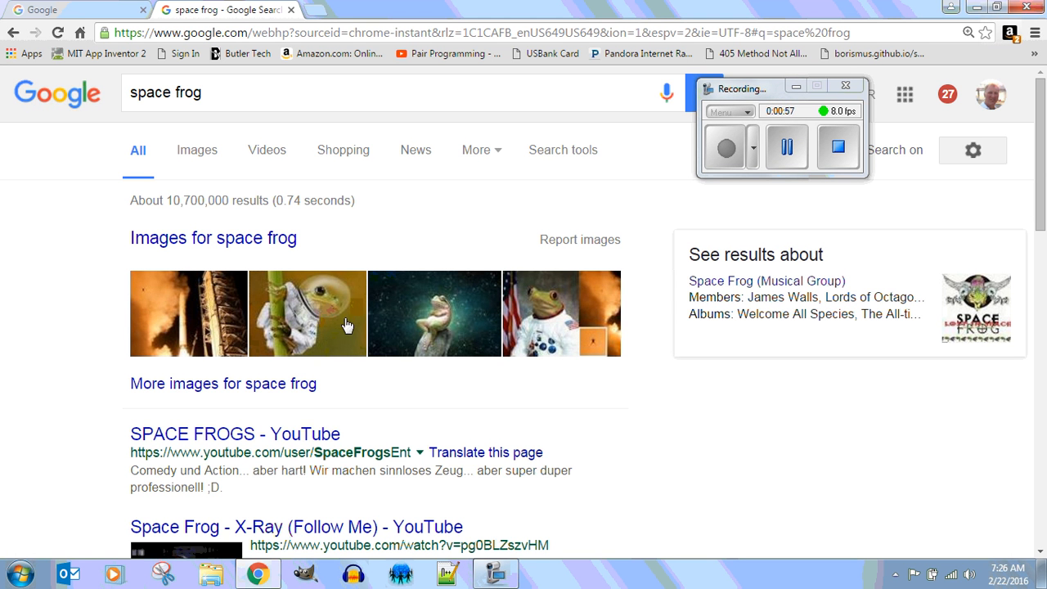
left_click(294, 330)
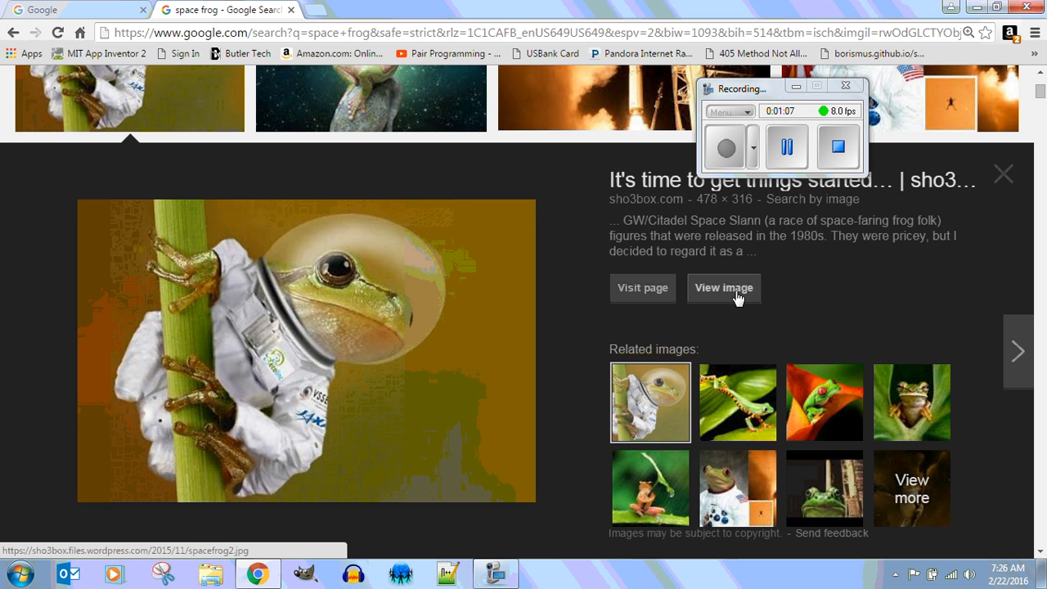
left_click(736, 296)
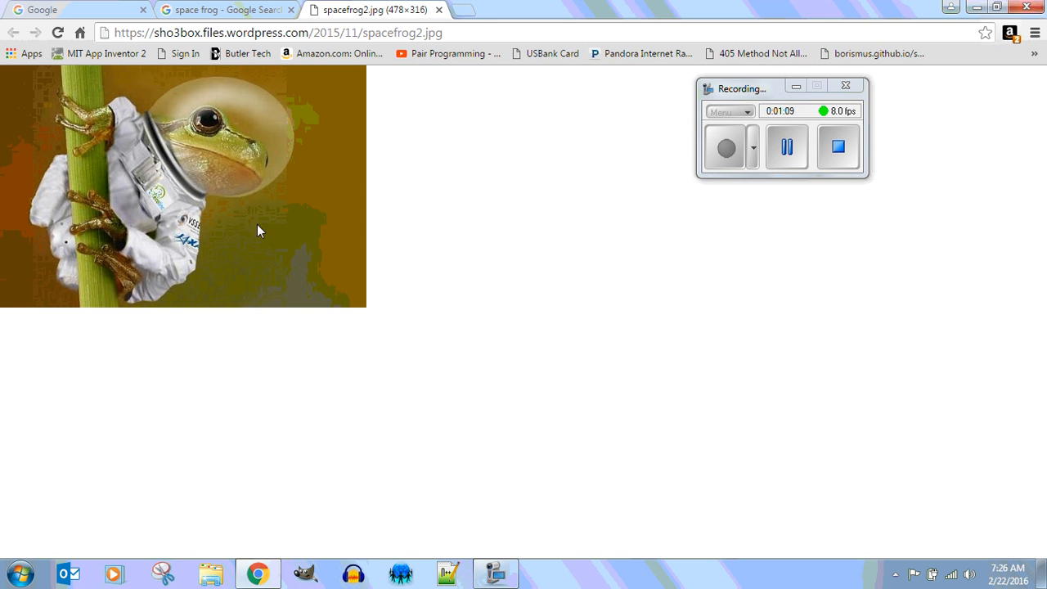
Save the frog image as spacefrog2 into a new '1.2.1 Picture Pool' folder under First Last Name.
right_click(196, 205)
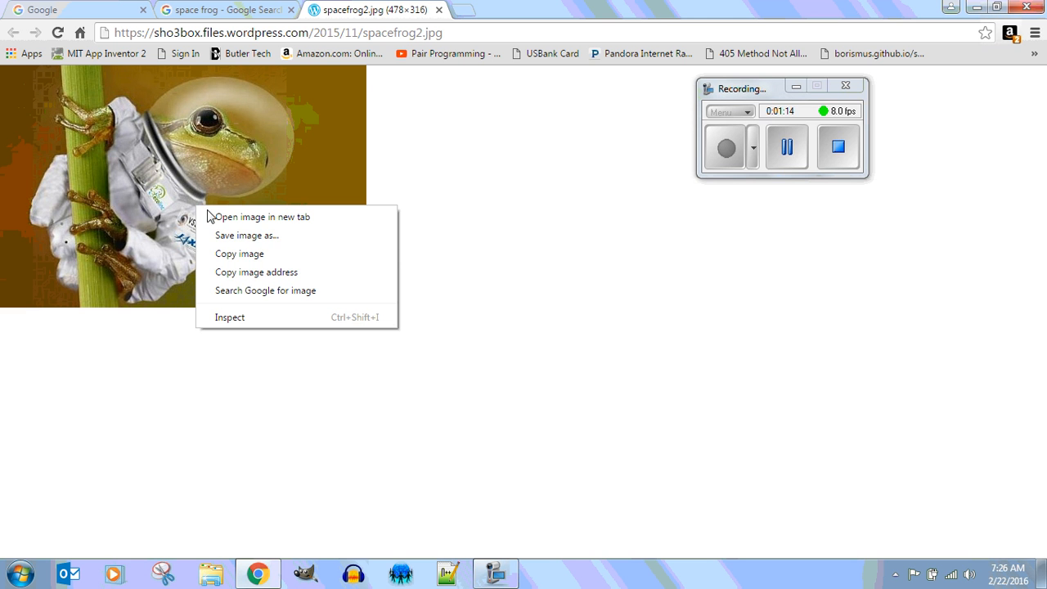
left_click(275, 236)
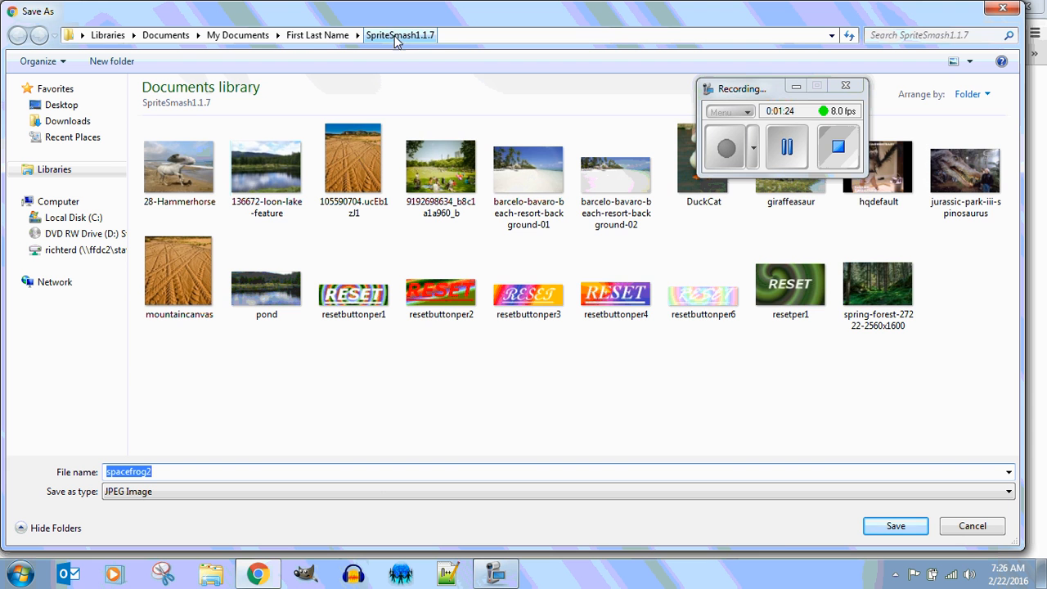
left_click(339, 36)
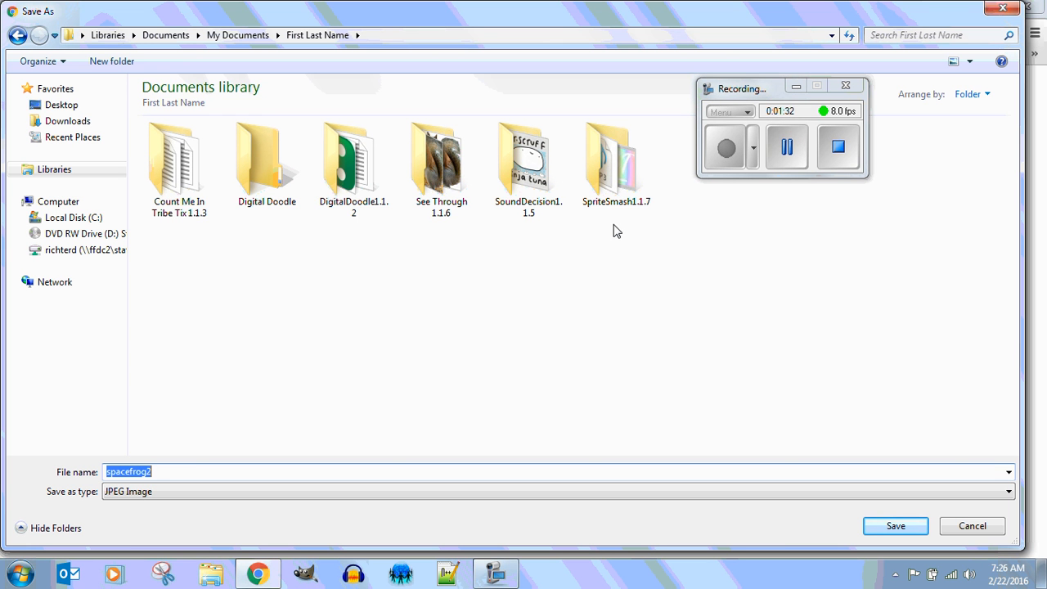
left_click(114, 61)
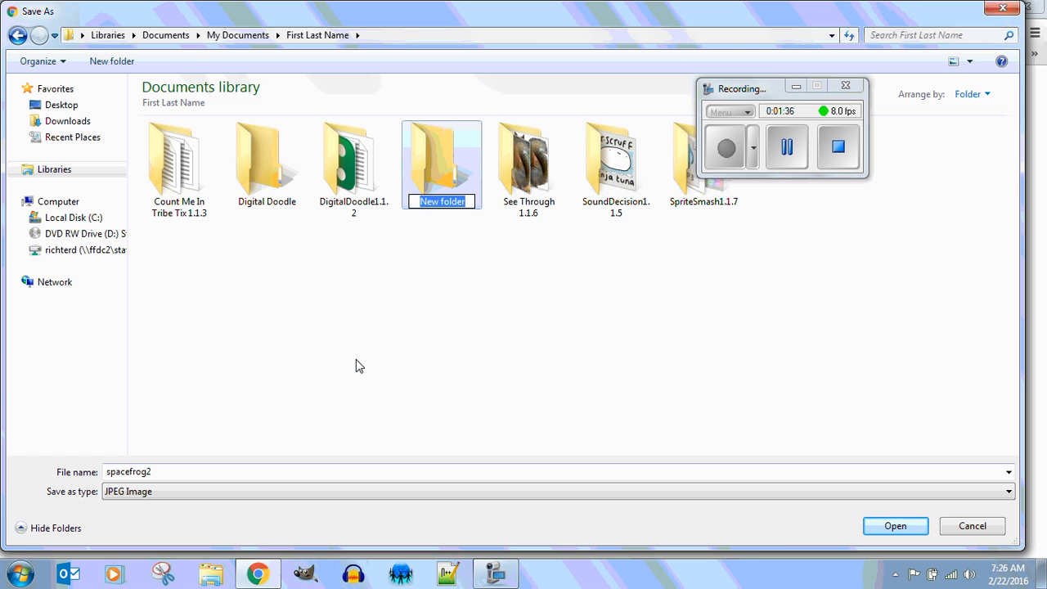
type("1.")
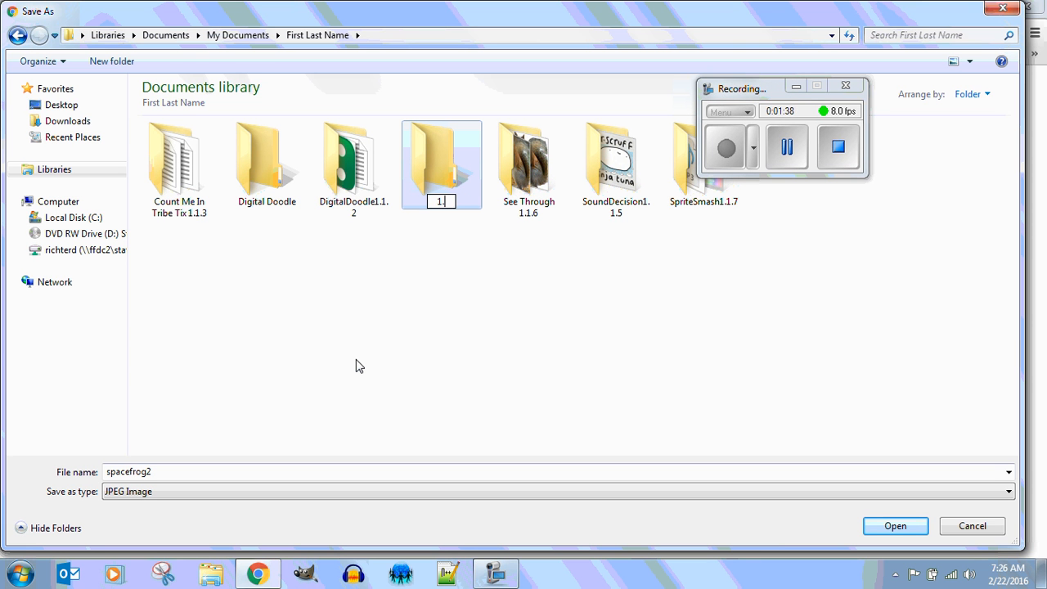
type("2.1 Pict")
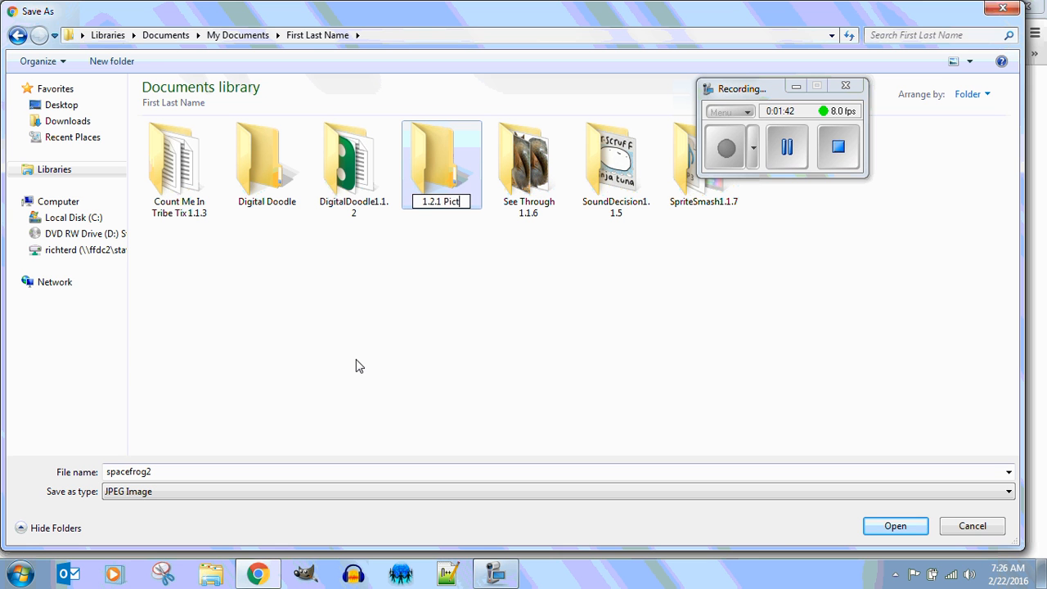
type("ure Po")
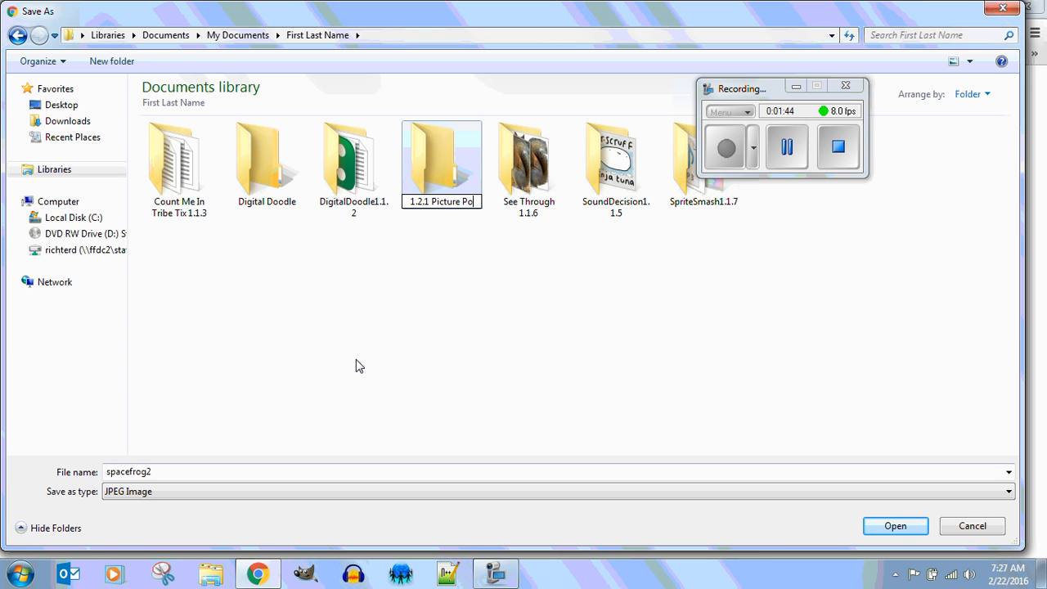
type("ol")
key("Return")
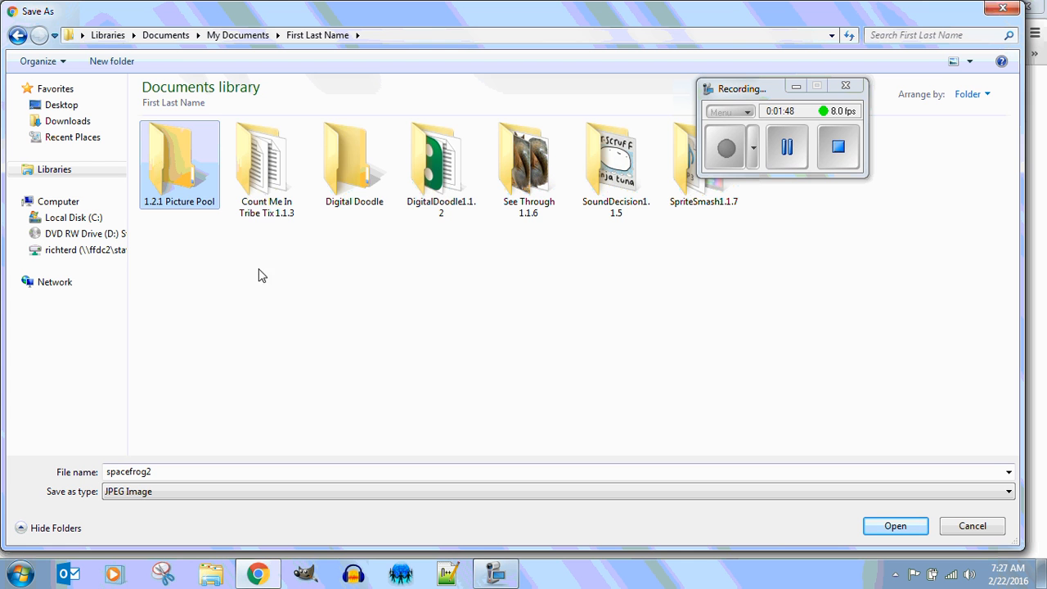
double_click(170, 166)
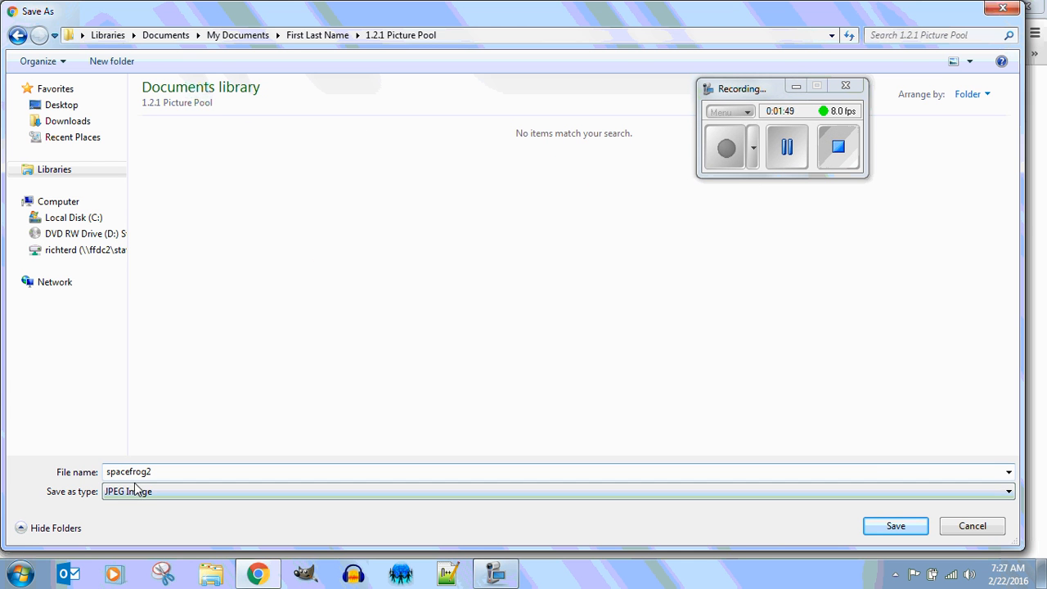
left_click(906, 530)
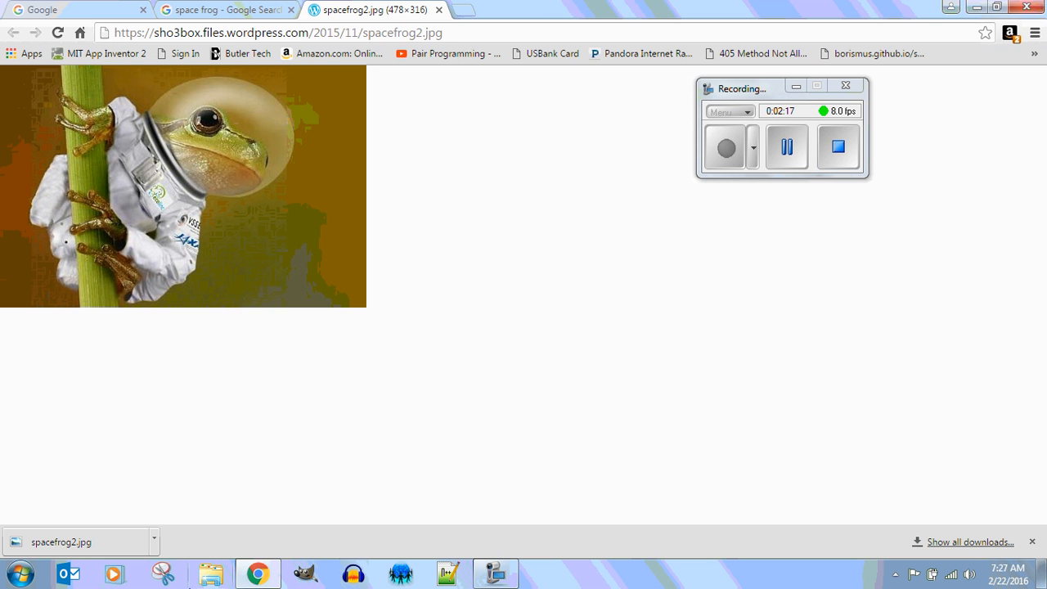
In a maximized Explorer window, browse to Documents > First Last Name > 1.2.1 Picture Pool.
left_click(209, 575)
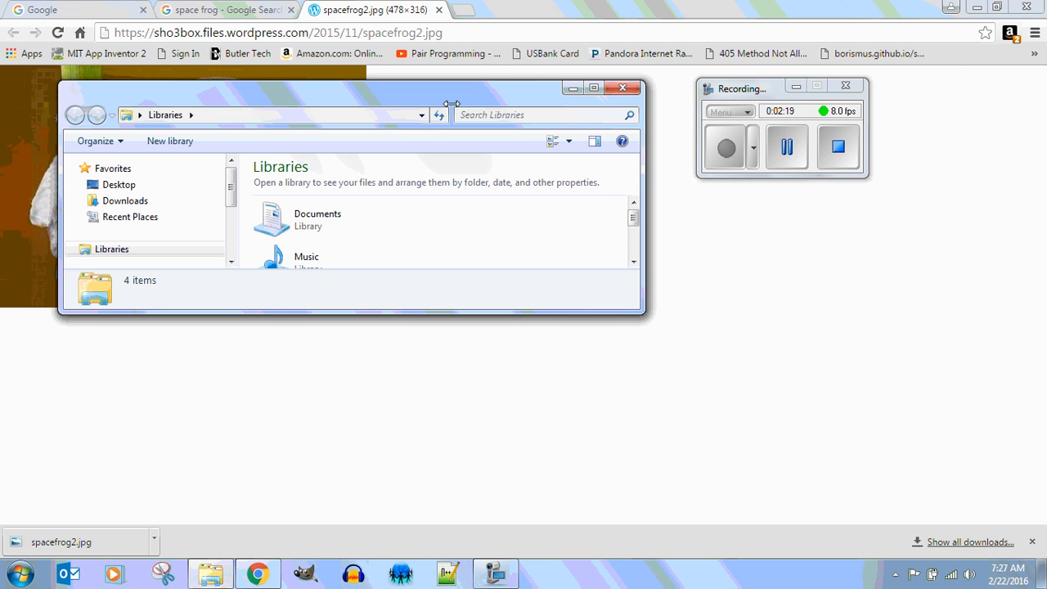
left_click(585, 94)
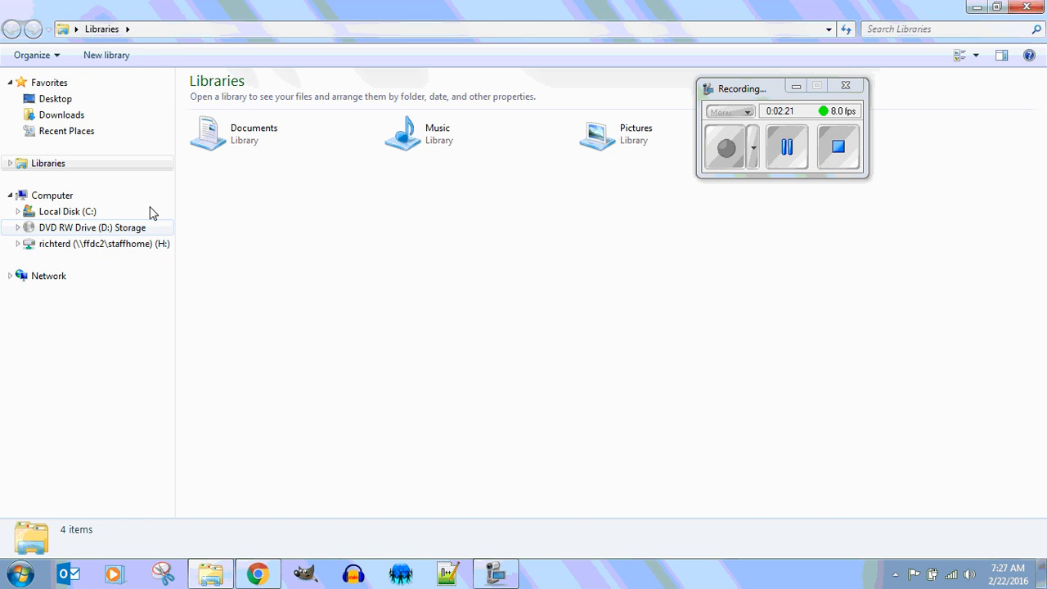
double_click(206, 146)
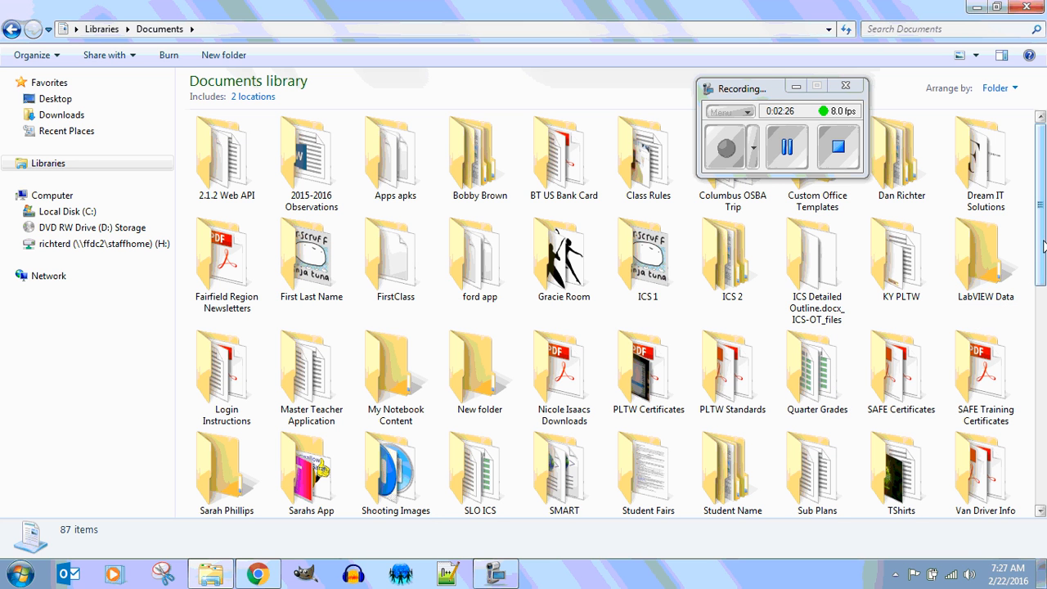
left_click(795, 86)
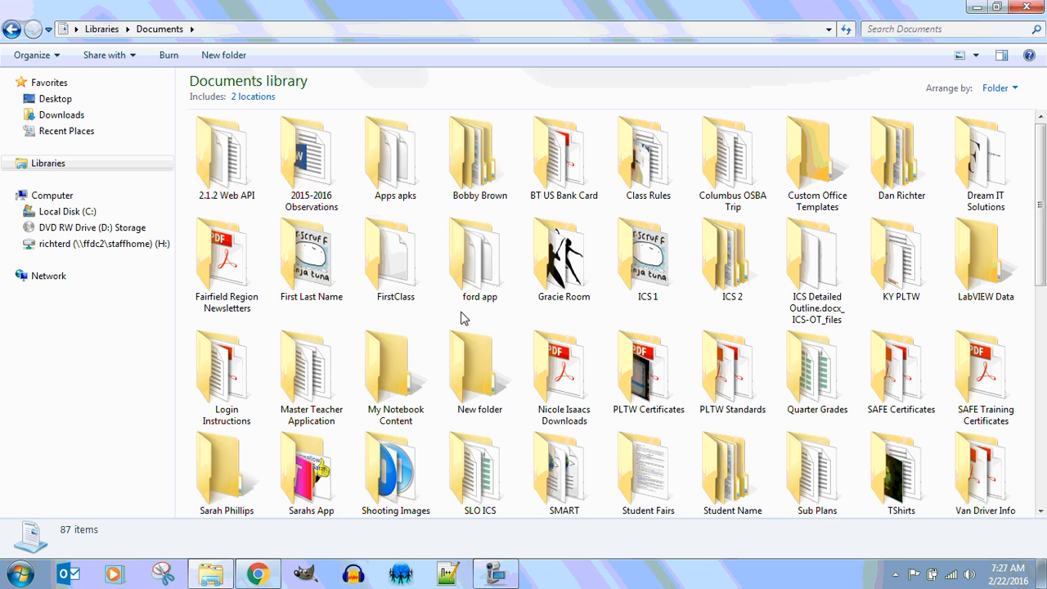
double_click(312, 264)
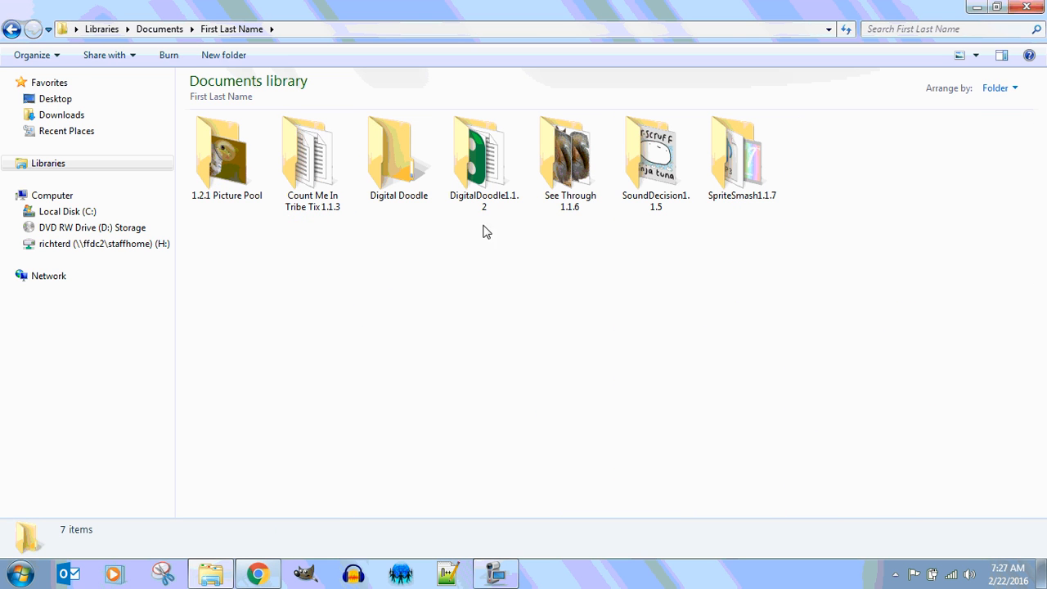
double_click(206, 156)
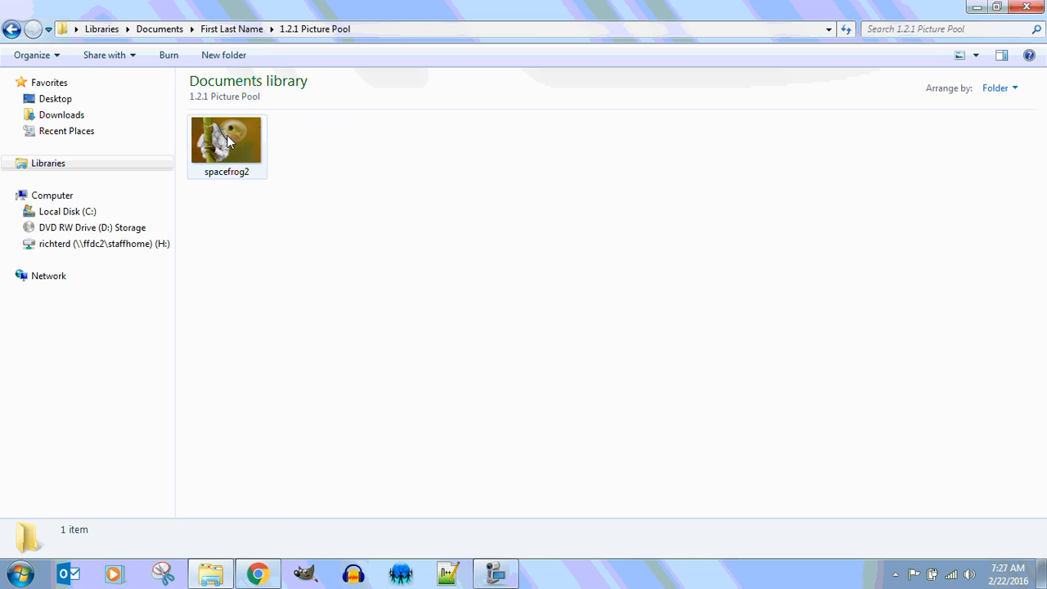
Open spacefrog2 with Edit with GIMP from its right-click menu.
mouse_move(228, 146)
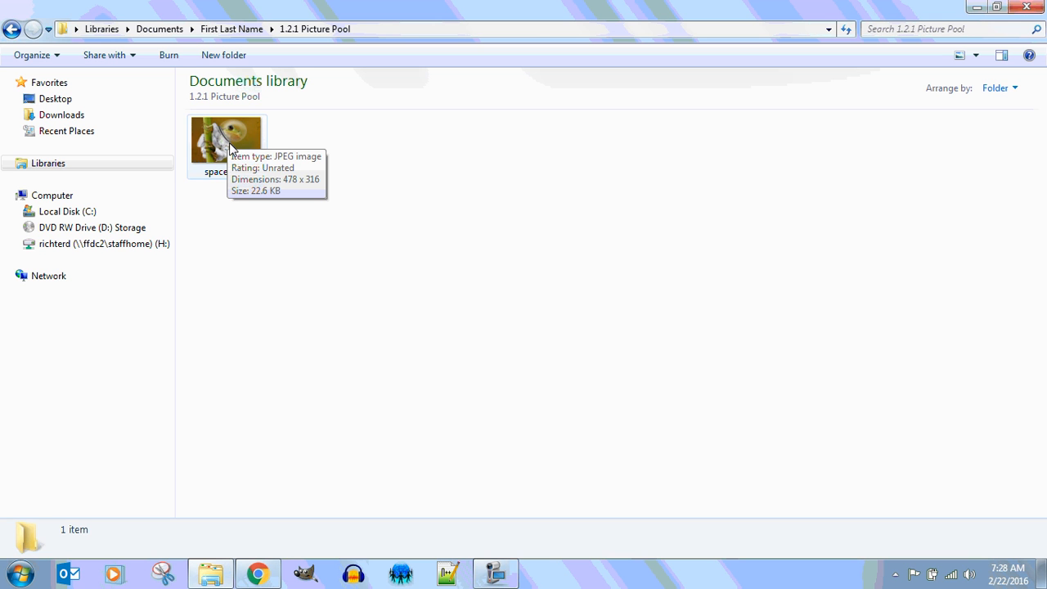
left_click(225, 144)
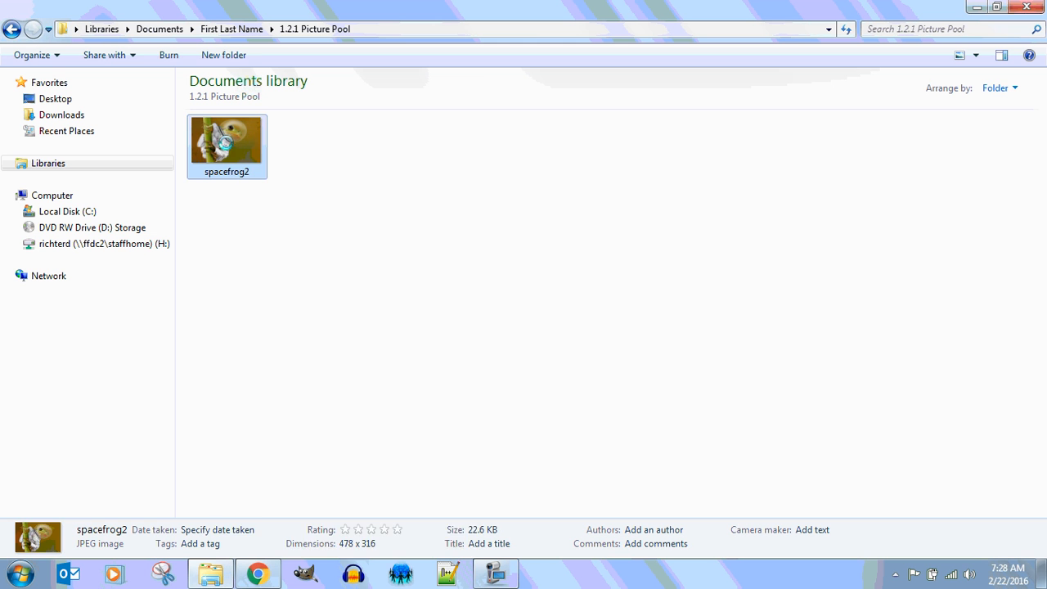
right_click(222, 139)
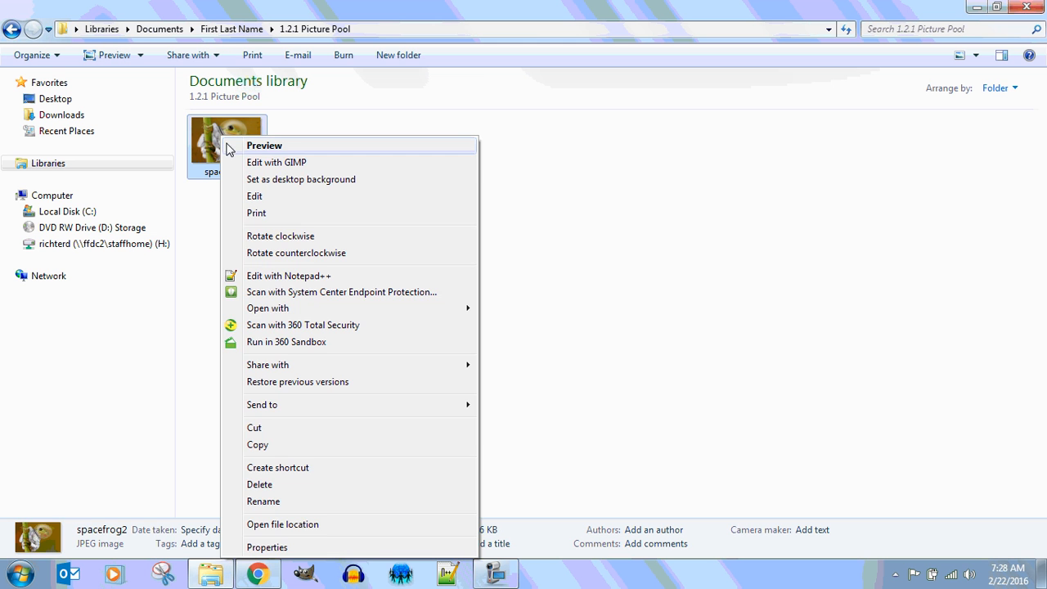
left_click(291, 164)
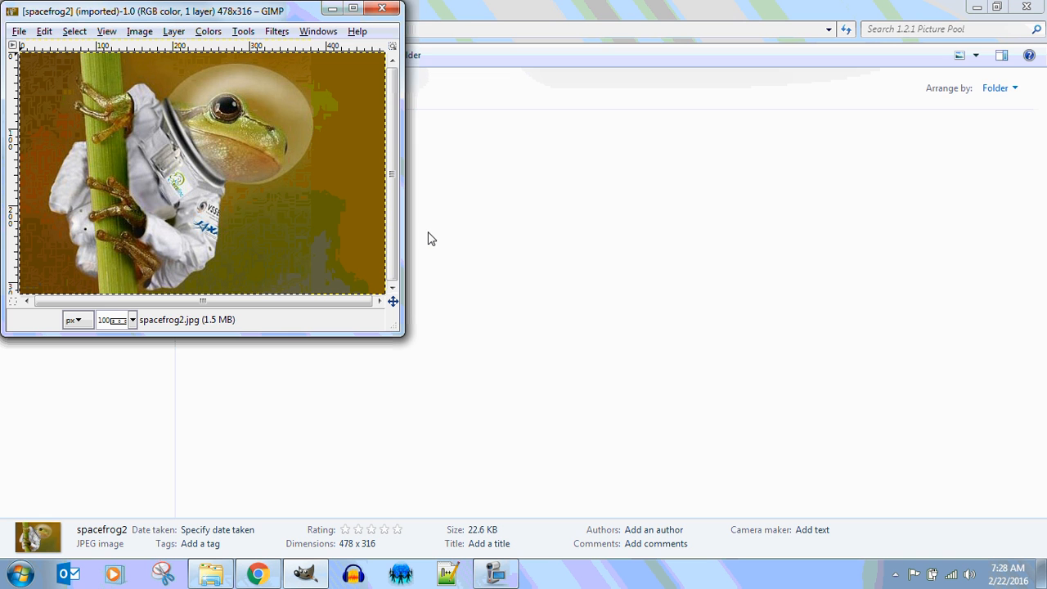
Maximize the image window and place a new Toolbox beside the image.
left_click(353, 8)
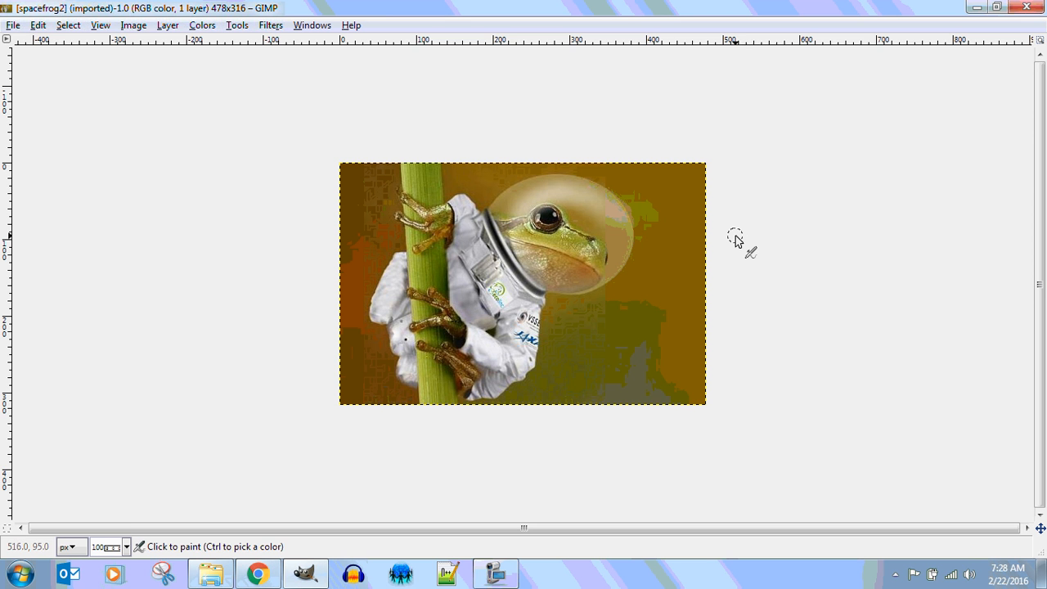
left_click(313, 27)
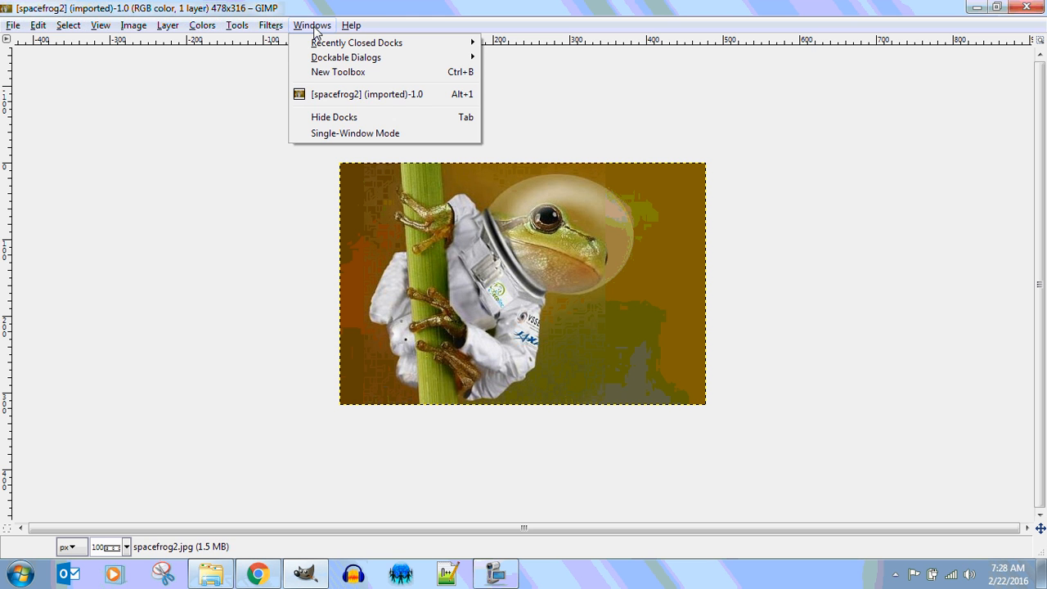
left_click(337, 72)
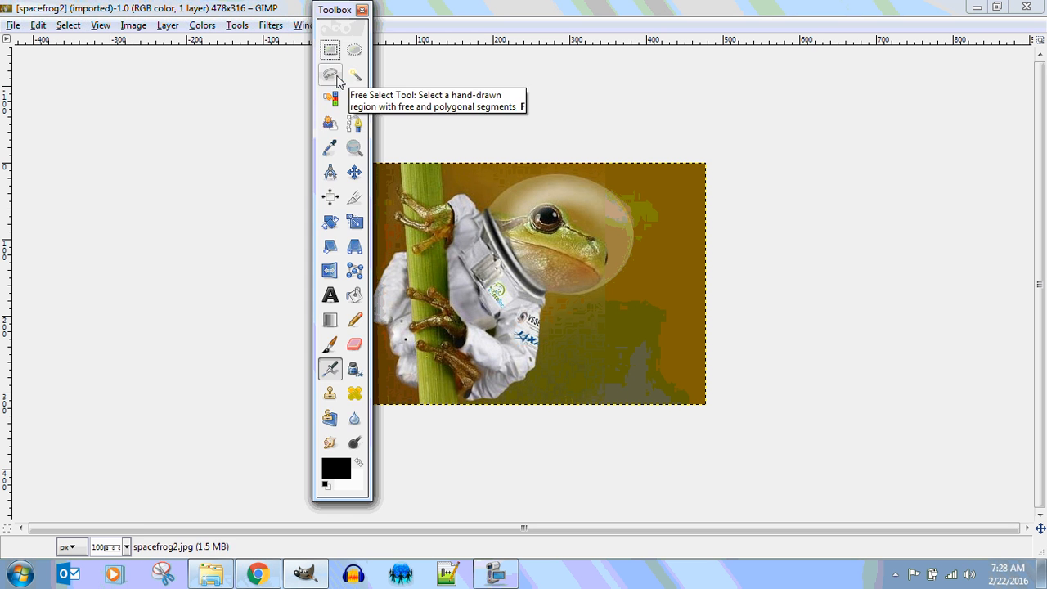
left_click_drag(342, 11, 103, 62)
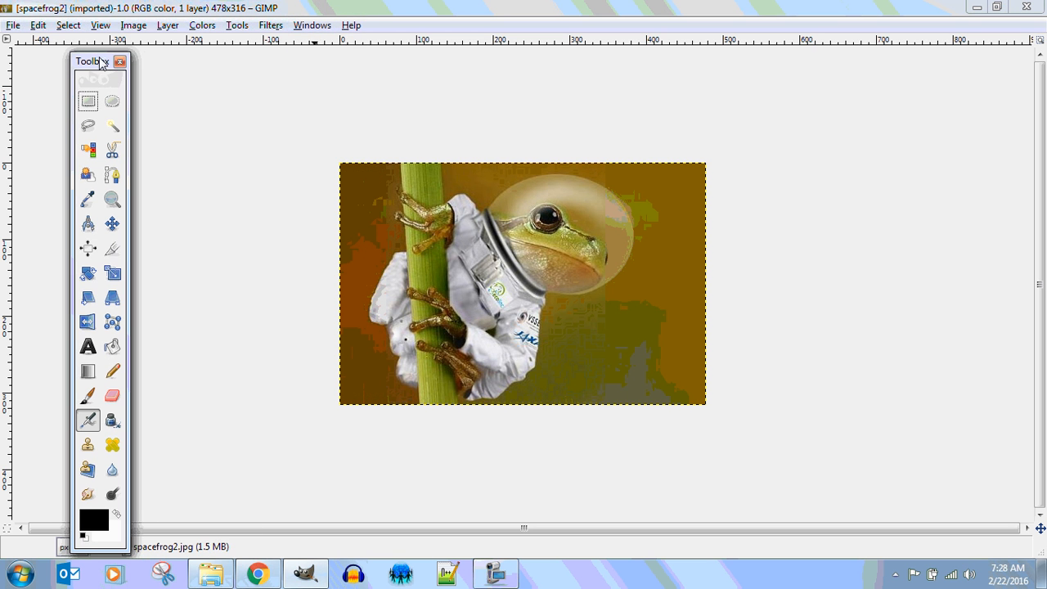
Open the Layers dialog from Dockable Dialogs and move it beside the image.
left_click(308, 28)
mouse_move(327, 64)
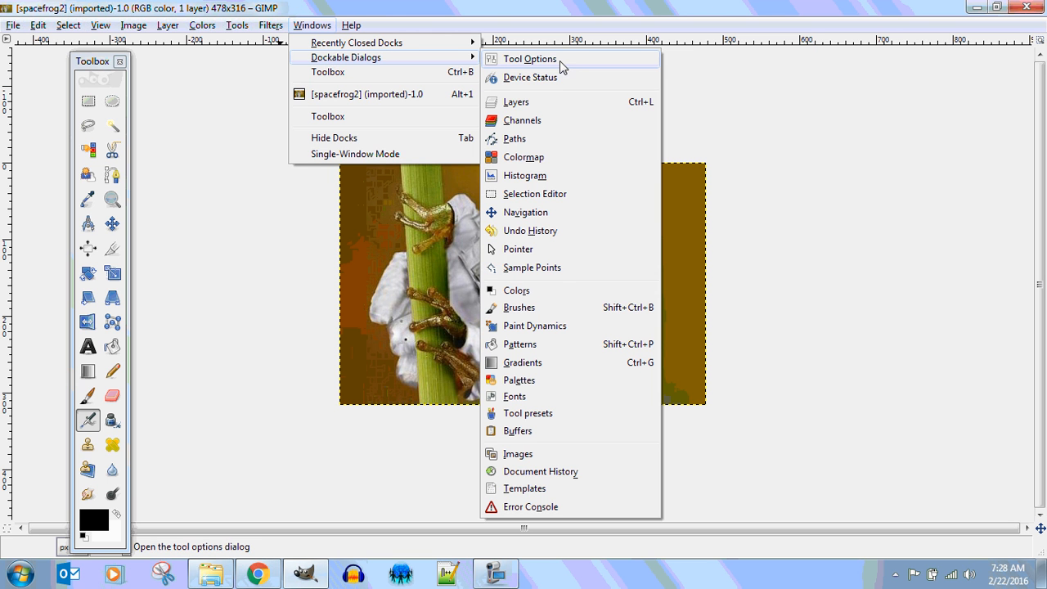
left_click(555, 105)
left_click_drag(564, 22, 947, 104)
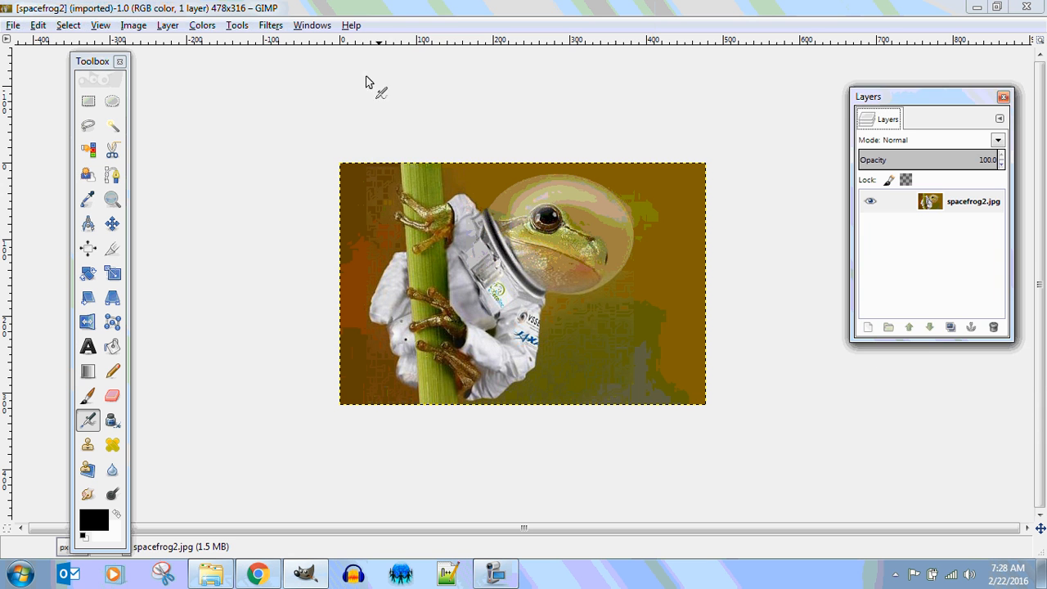
Close the Layers dialog, reopen it with Ctrl+L and dock it beside the image.
left_click(312, 25)
mouse_move(332, 65)
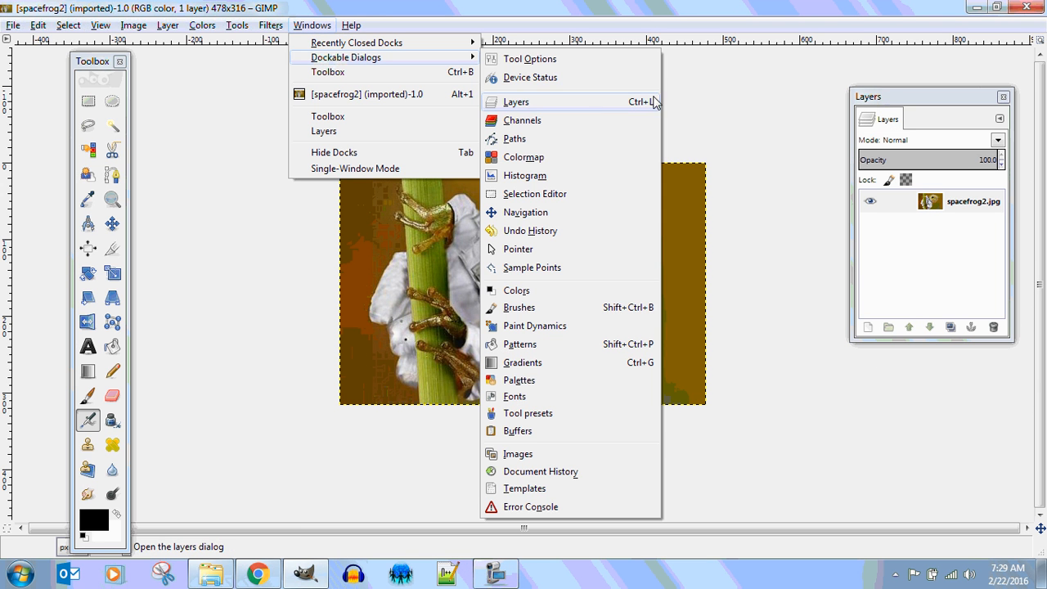
left_click(806, 67)
left_click(1003, 98)
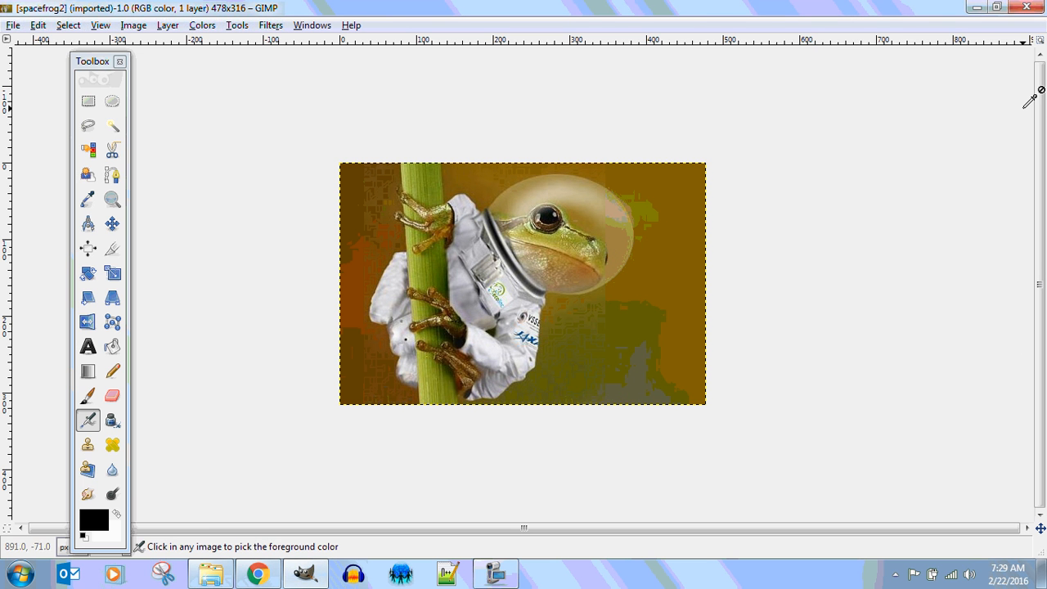
key("ctrl+l")
left_click_drag(972, 18, 905, 160)
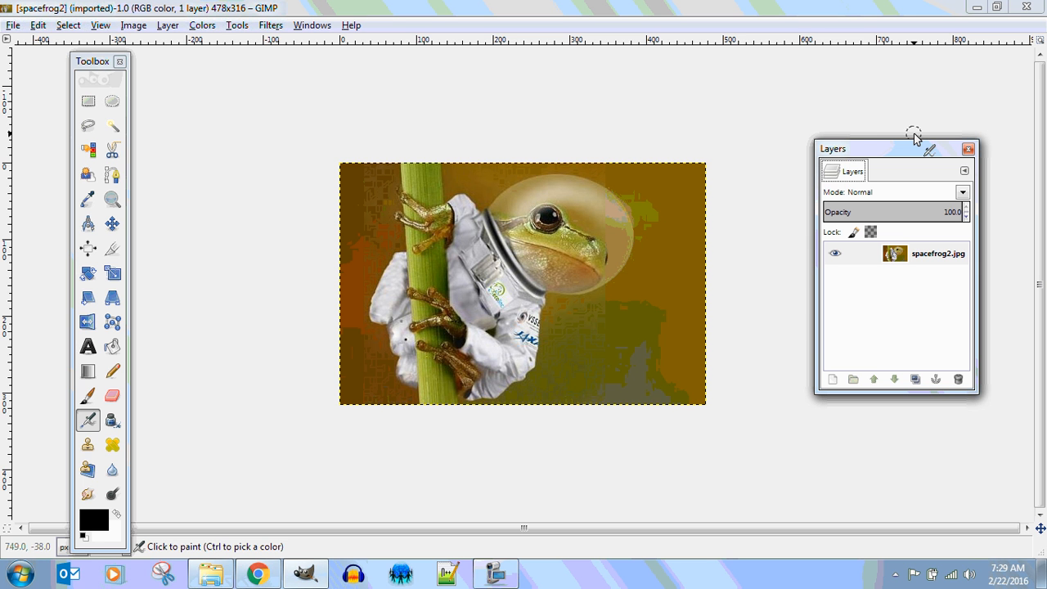
left_click(311, 25)
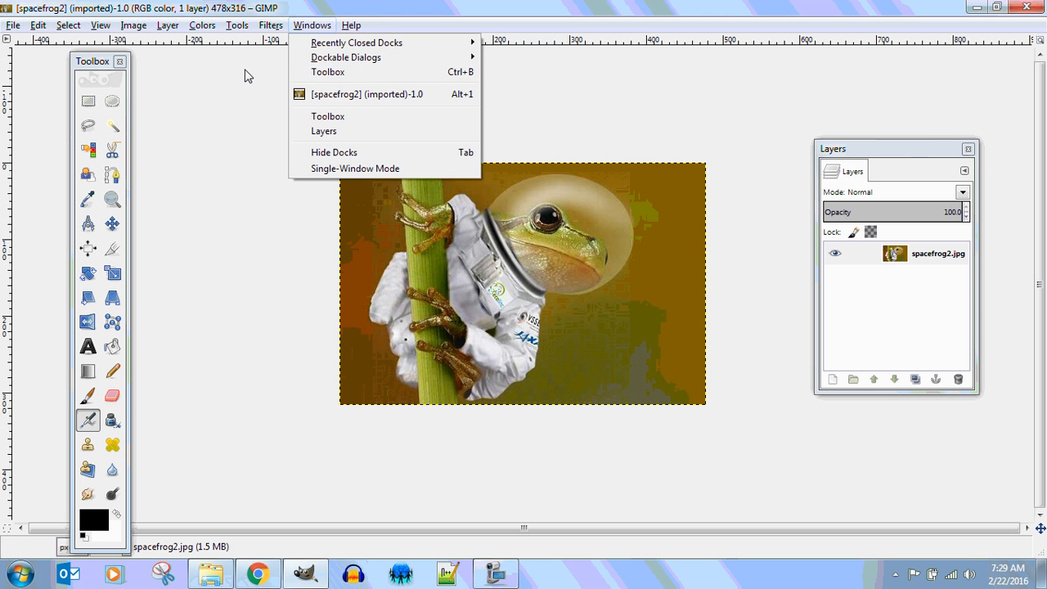
left_click(572, 98)
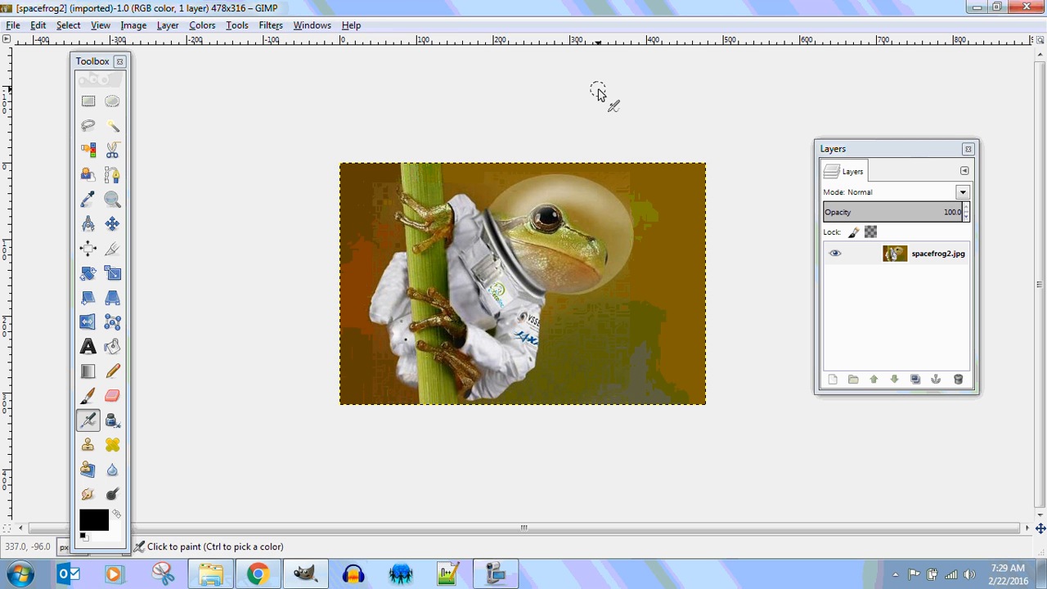
With Free Select, trace points up the suit's left side and stem to the upper hand.
left_click(88, 126)
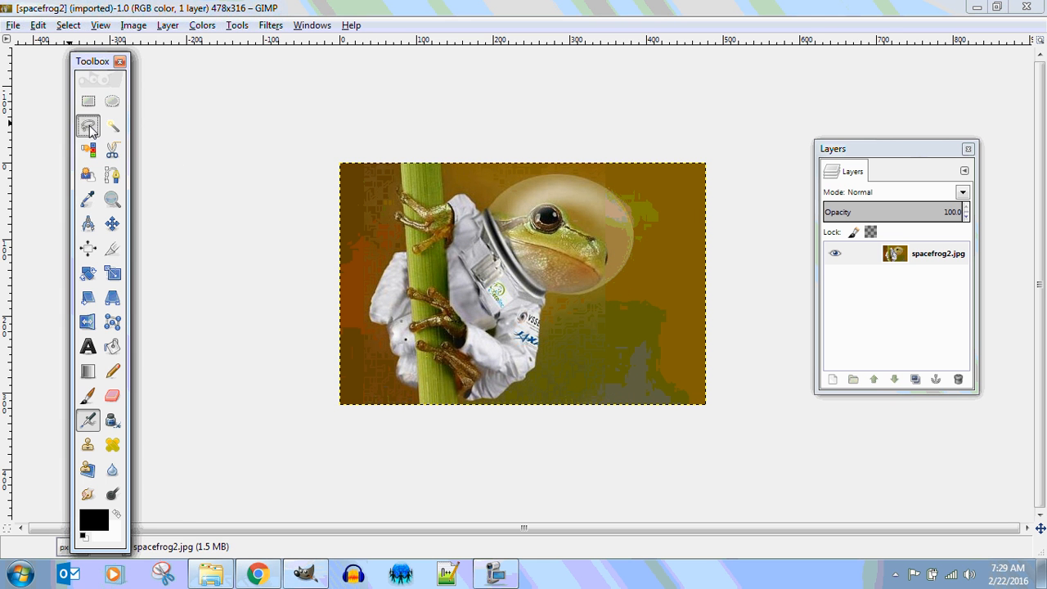
left_click(414, 388)
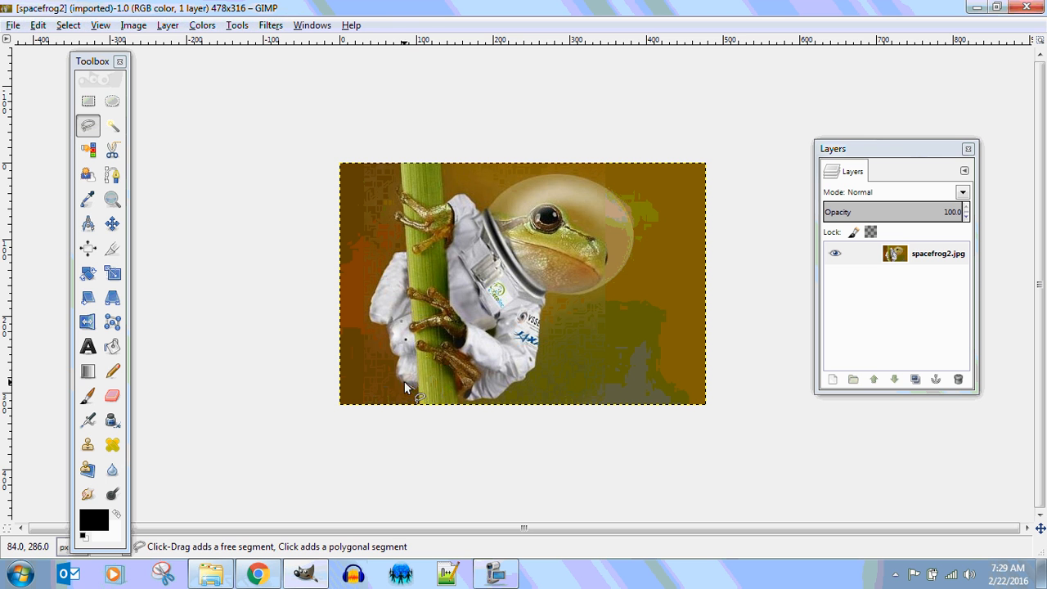
left_click(394, 370)
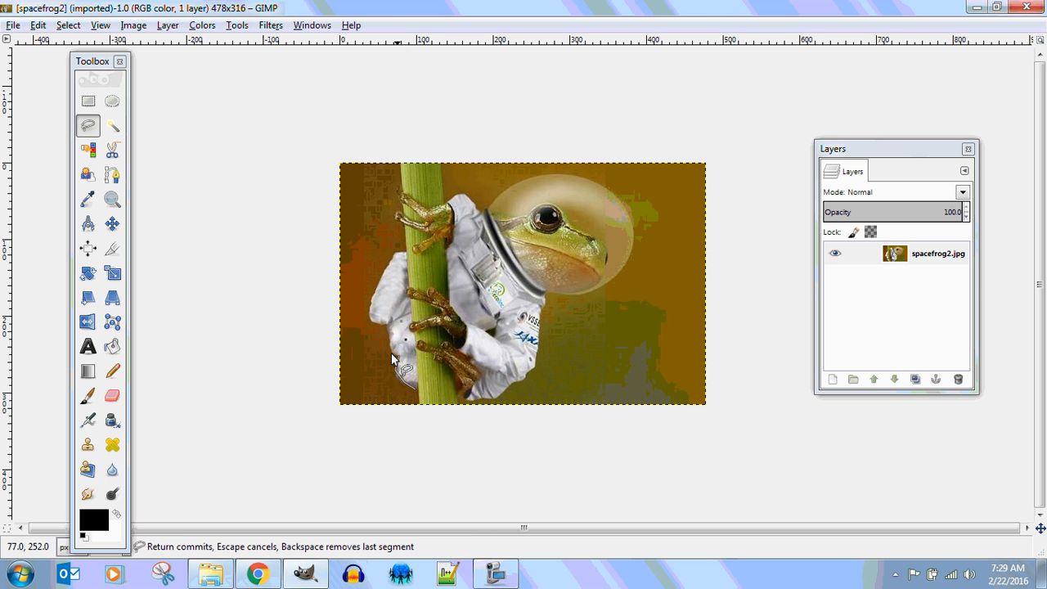
left_click(390, 347)
left_click(387, 336)
left_click(385, 323)
left_click(374, 322)
left_click(369, 310)
left_click(371, 302)
left_click(376, 289)
left_click(385, 269)
left_click(393, 255)
left_click(398, 251)
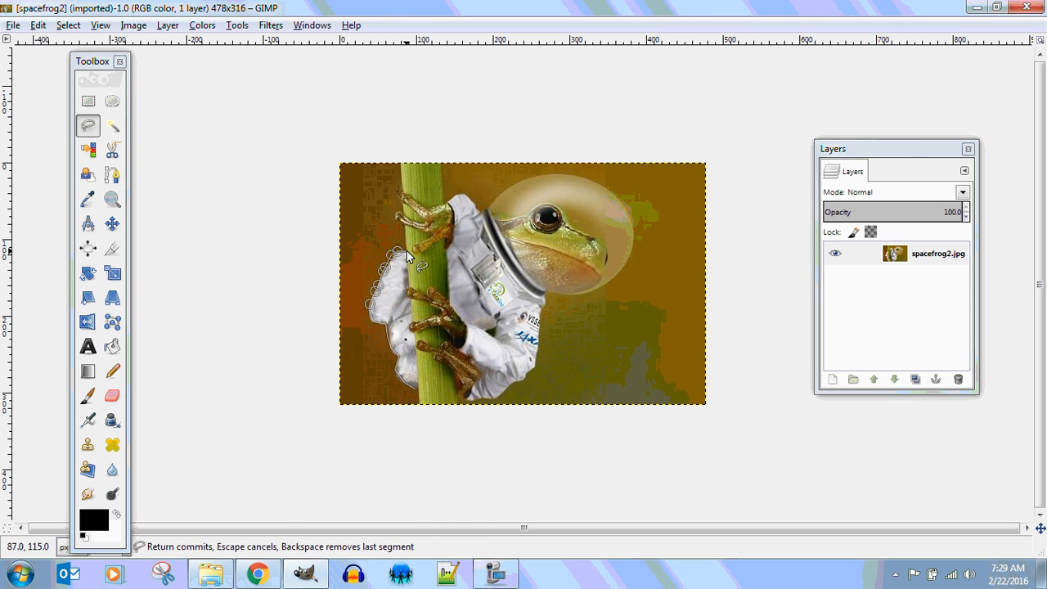
left_click(406, 253)
left_click(417, 241)
left_click(433, 233)
left_click(395, 215)
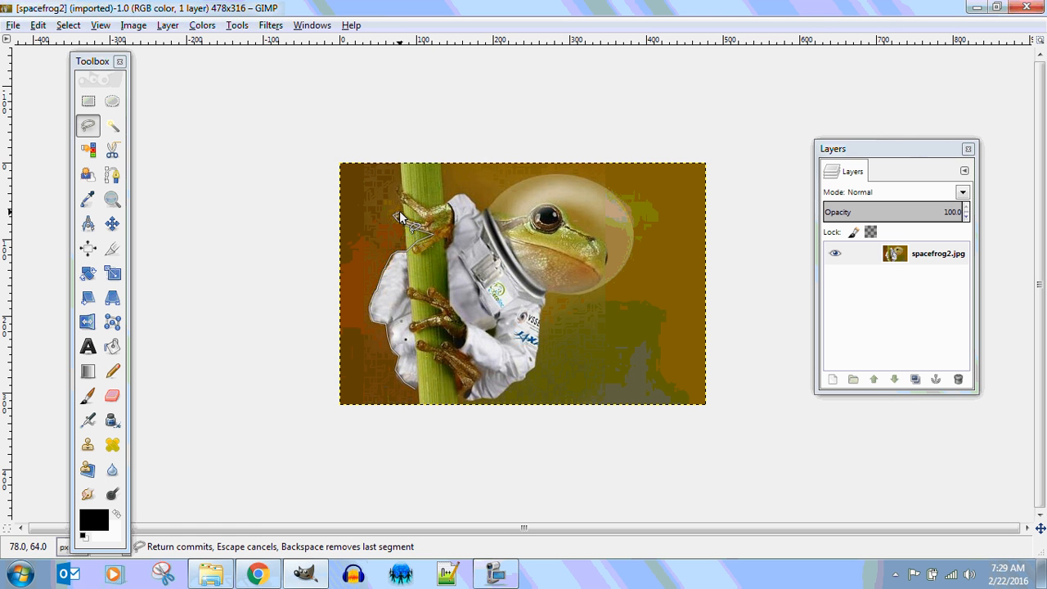
left_click(409, 218)
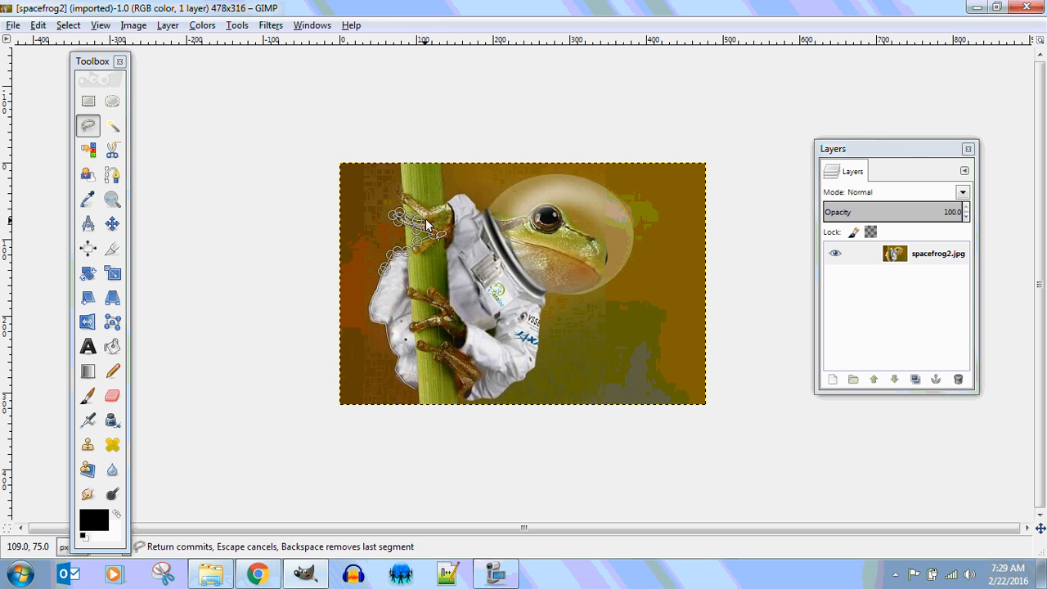
left_click(394, 186)
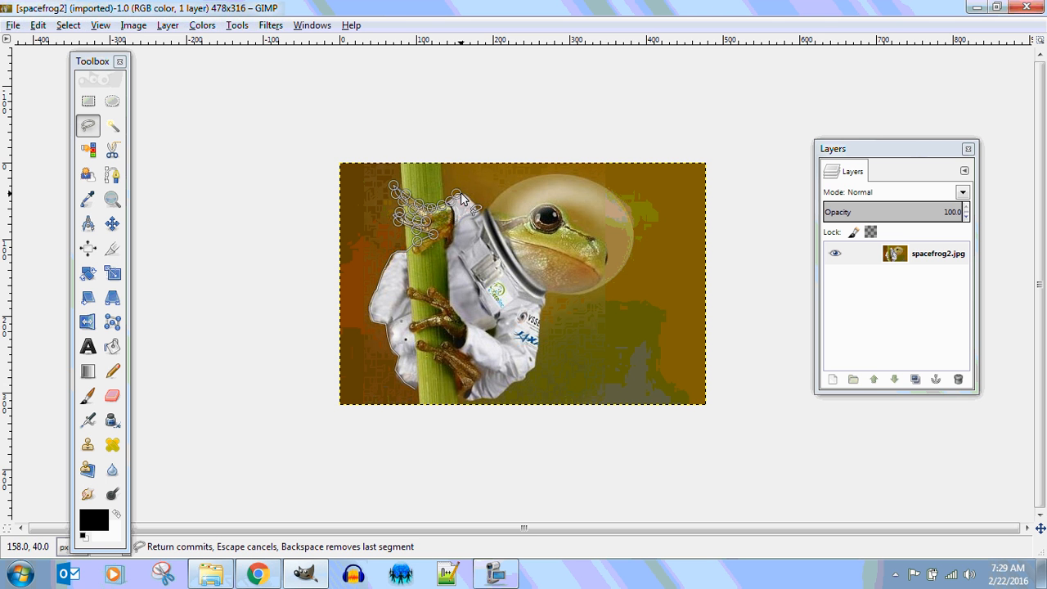
Continue the outline across the helmet top, down its right side and along its lower rim.
left_click(504, 190)
left_click(529, 177)
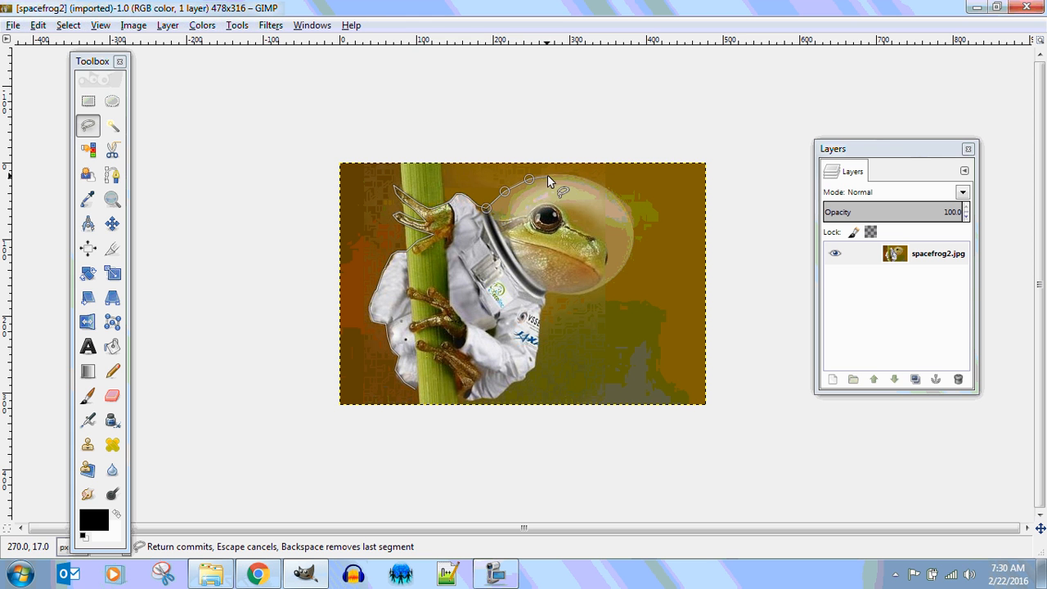
left_click(547, 174)
left_click(568, 173)
left_click(597, 184)
left_click(606, 187)
left_click(619, 197)
left_click(633, 237)
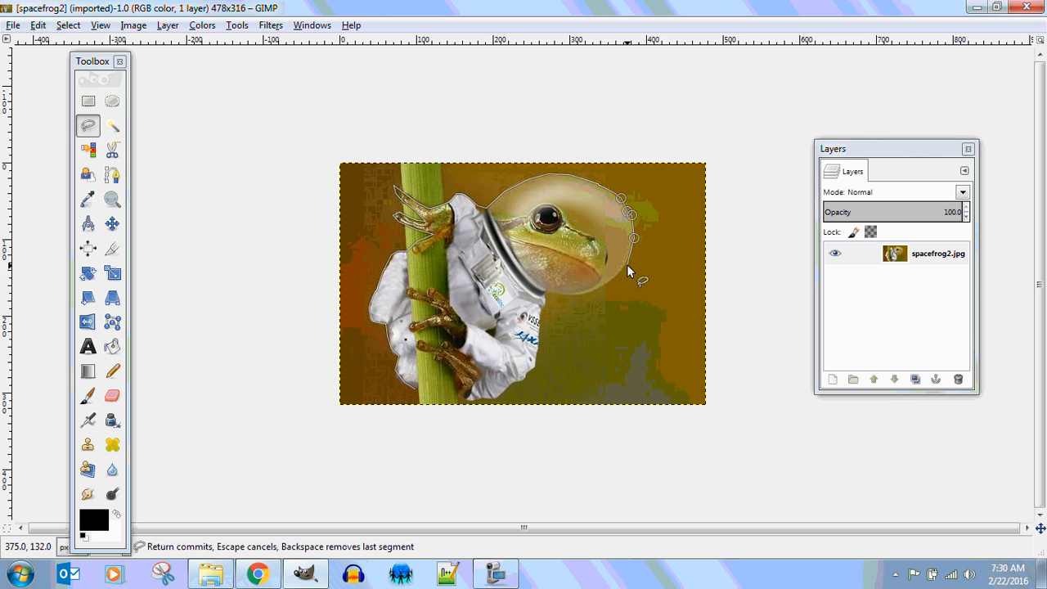
left_click(624, 266)
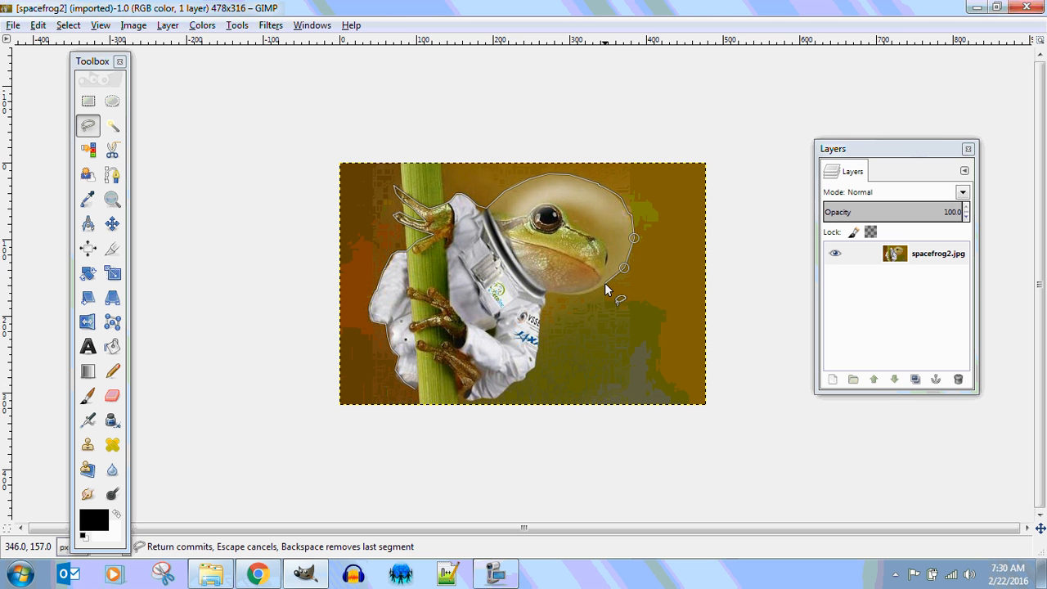
left_click(605, 284)
left_click(588, 292)
left_click(565, 295)
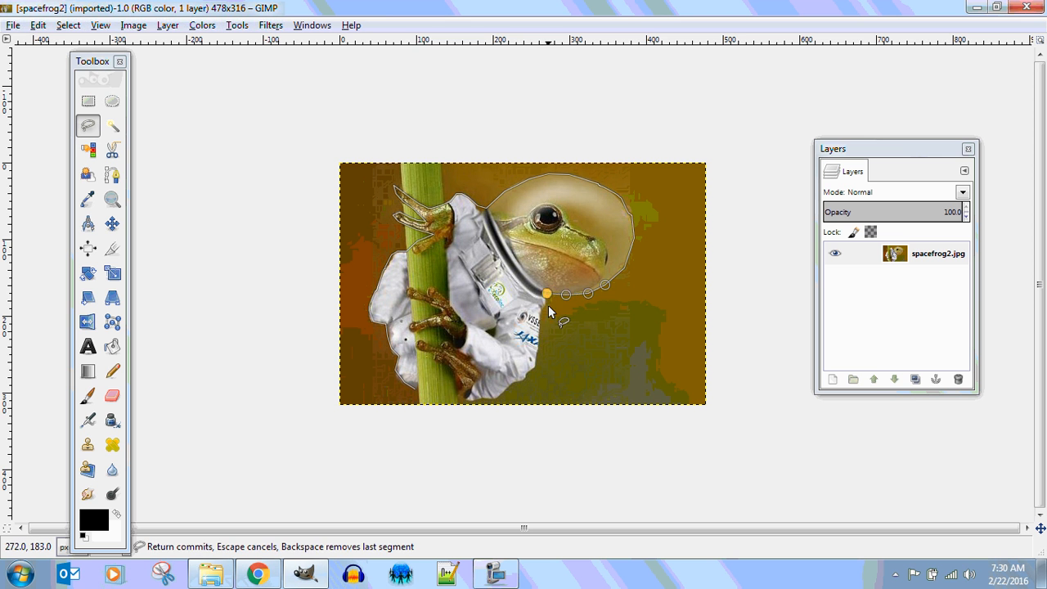
left_click(547, 295)
Trace down the suit's right edge, along its bottom and lower hands, and close the selection.
left_click(542, 310)
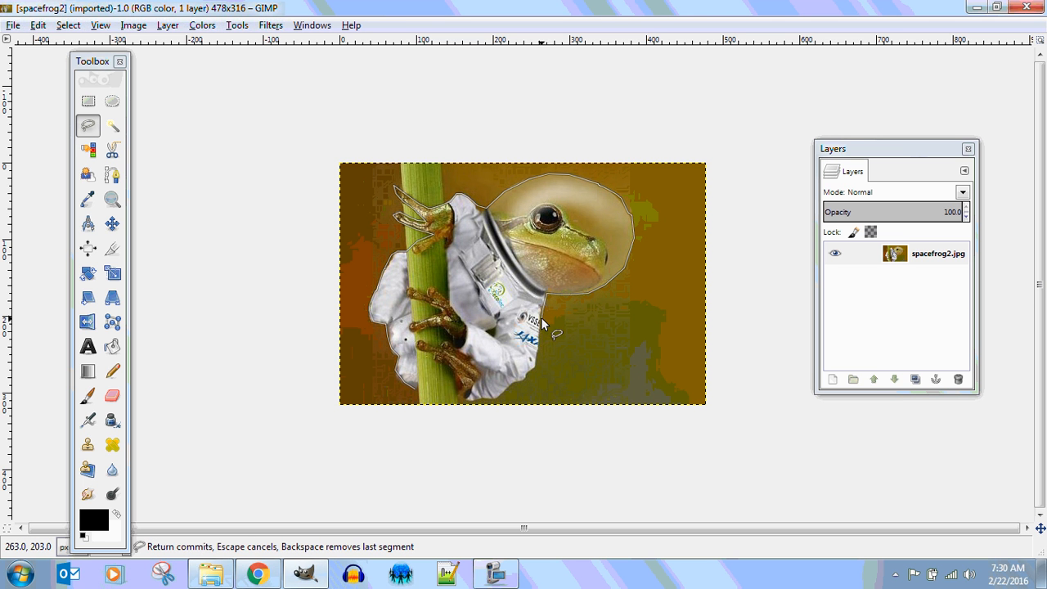
left_click(540, 319)
left_click(536, 349)
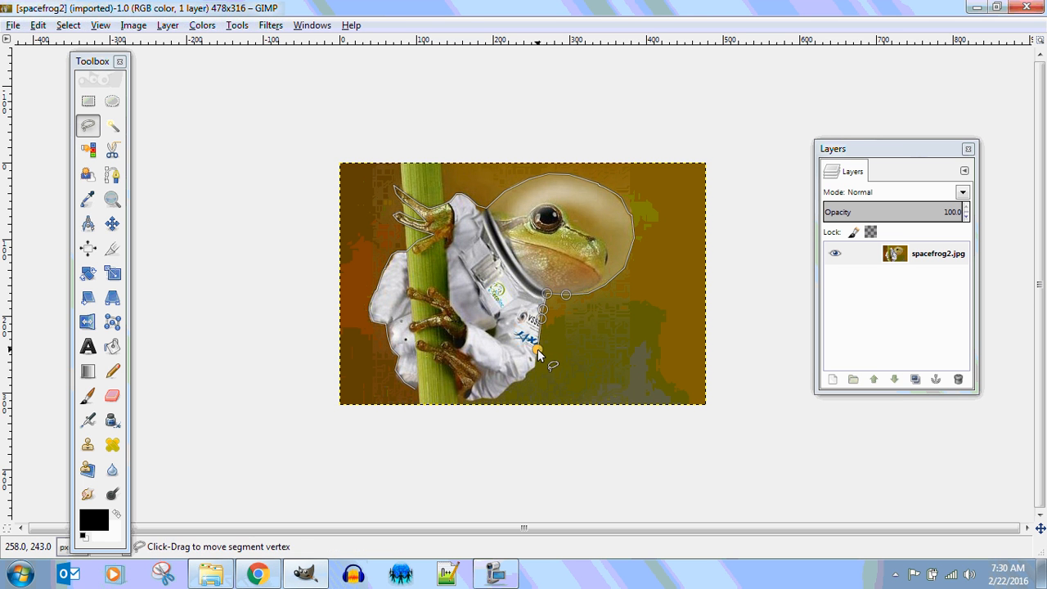
left_click(535, 366)
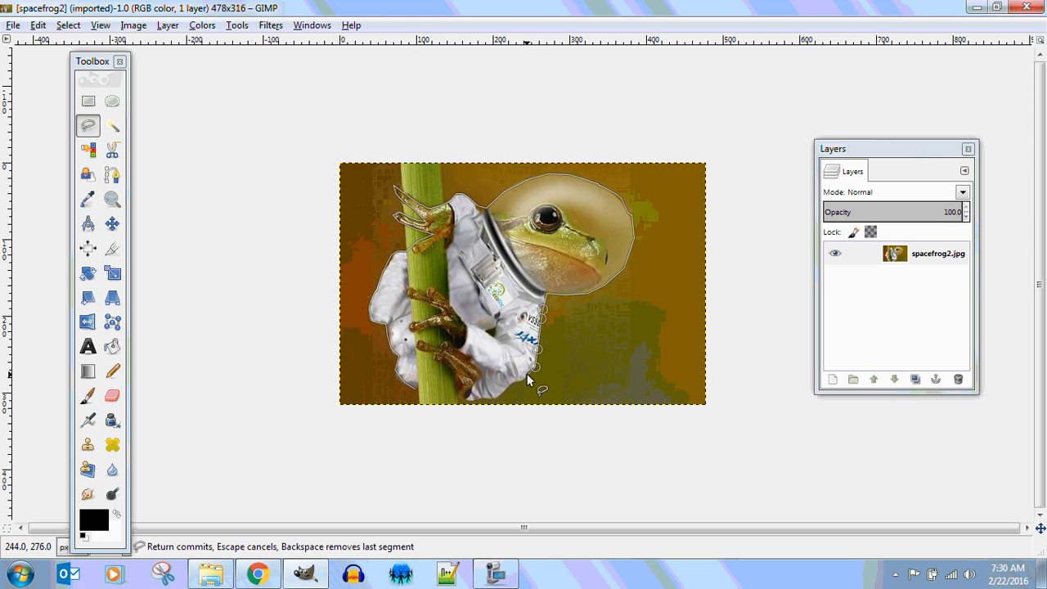
left_click(525, 374)
left_click(524, 380)
left_click(513, 381)
left_click(505, 391)
left_click(497, 399)
left_click(478, 399)
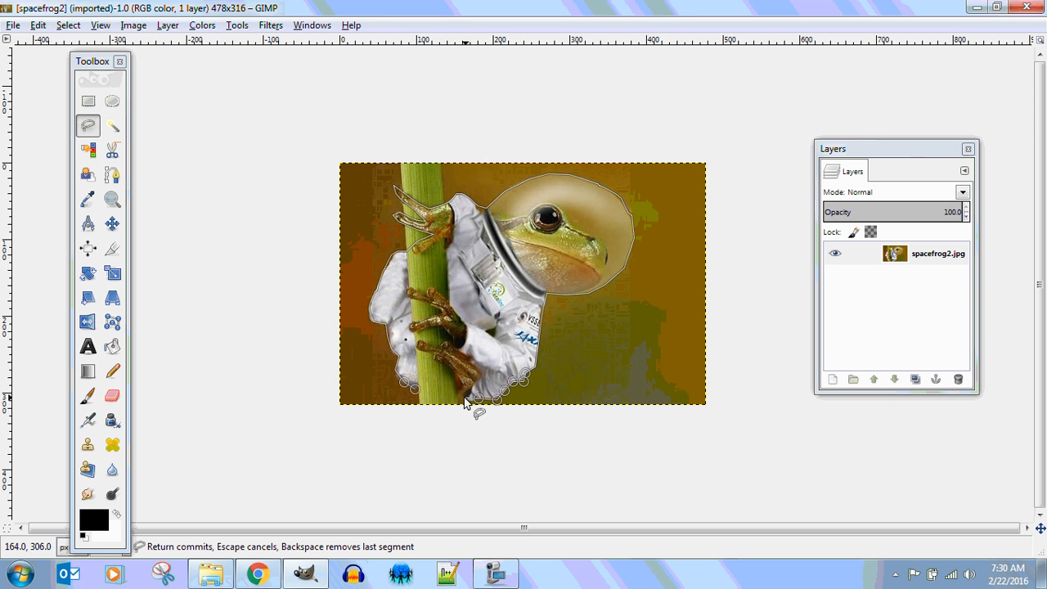
left_click(463, 399)
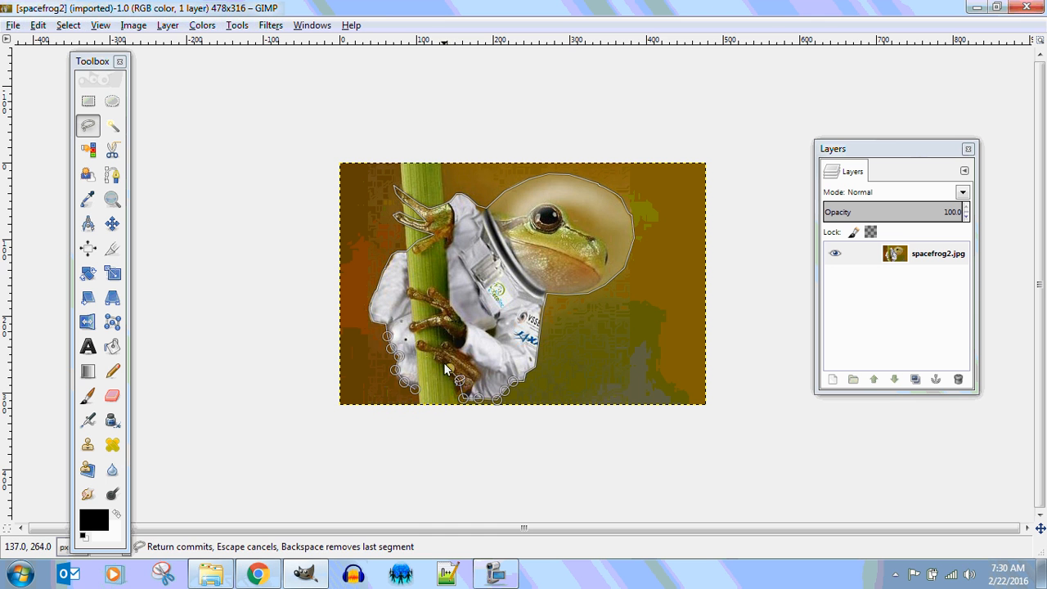
left_click(435, 360)
left_click(429, 358)
left_click(432, 353)
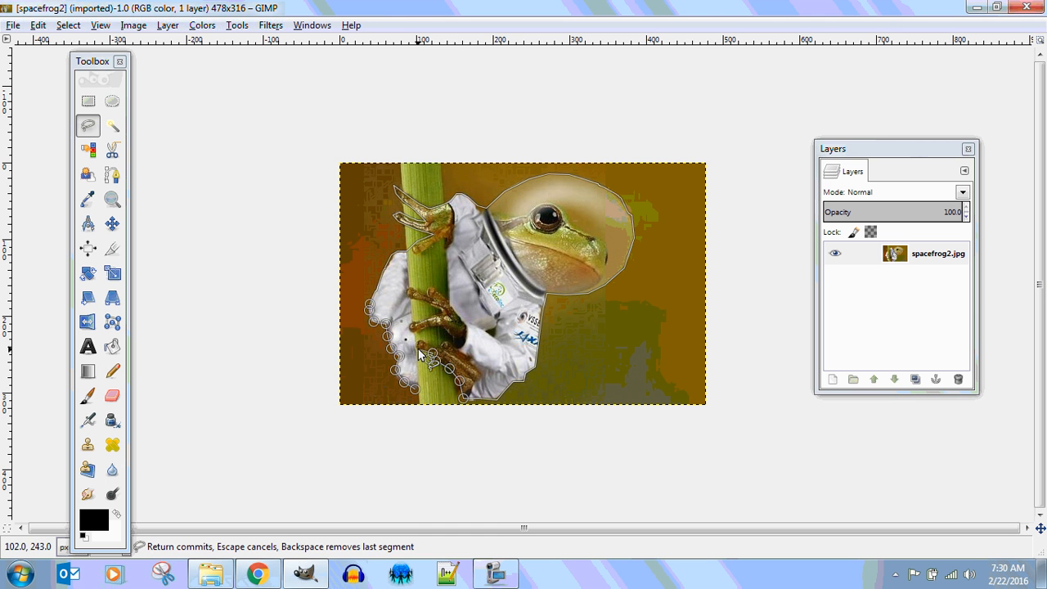
left_click(417, 347)
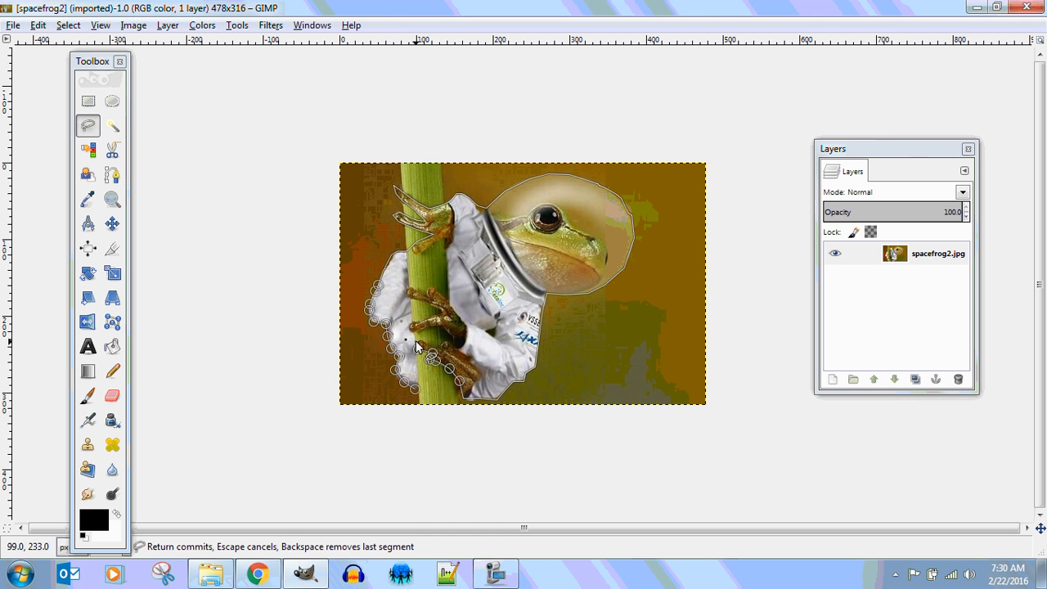
left_click(417, 393)
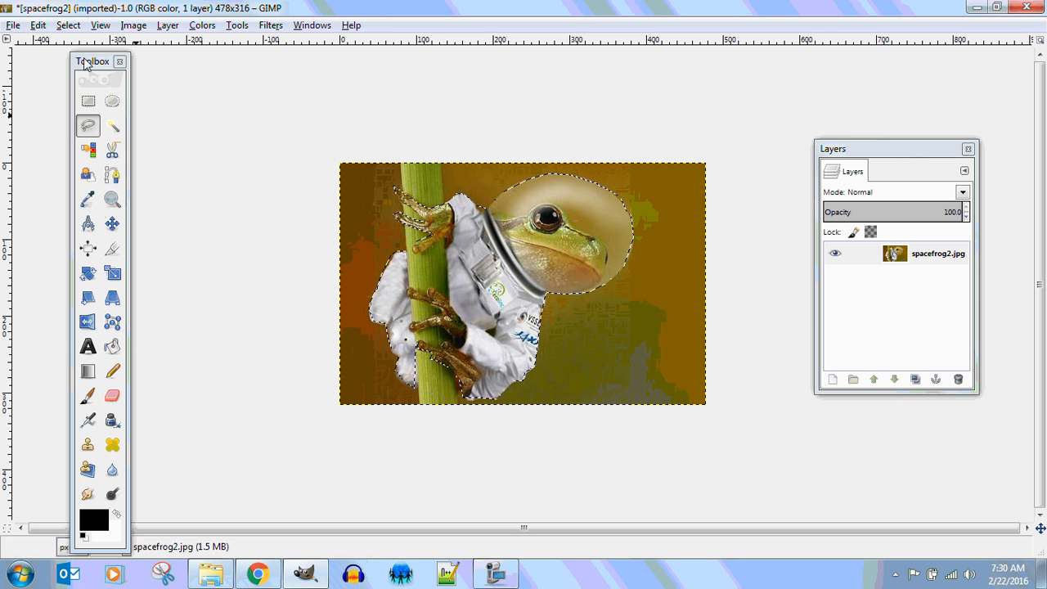
Invert the frog selection and fill the background white, after undoing an accidental fill over the frog.
left_click(70, 26)
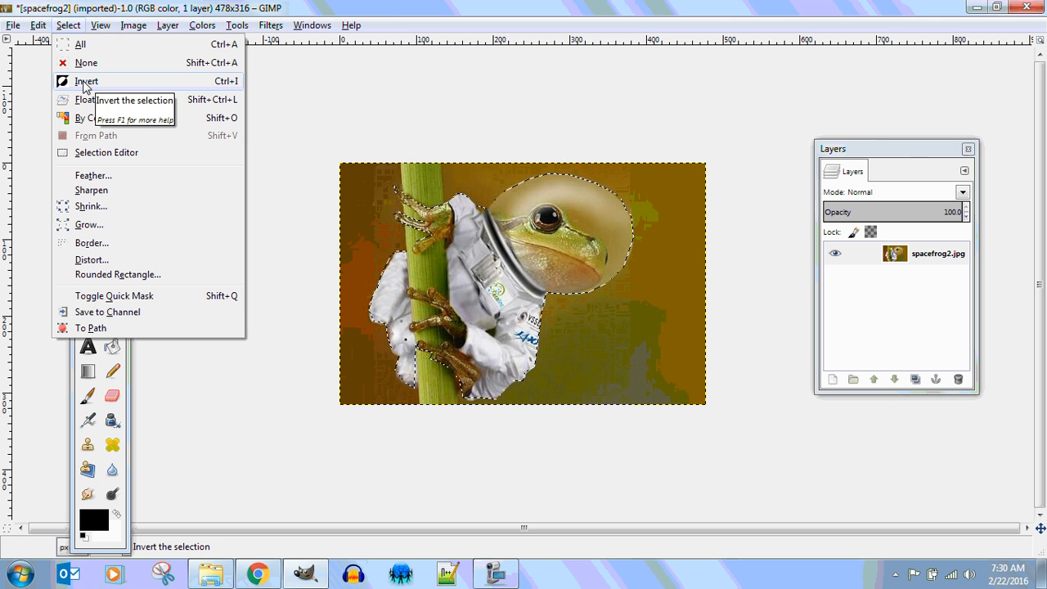
left_click(606, 109)
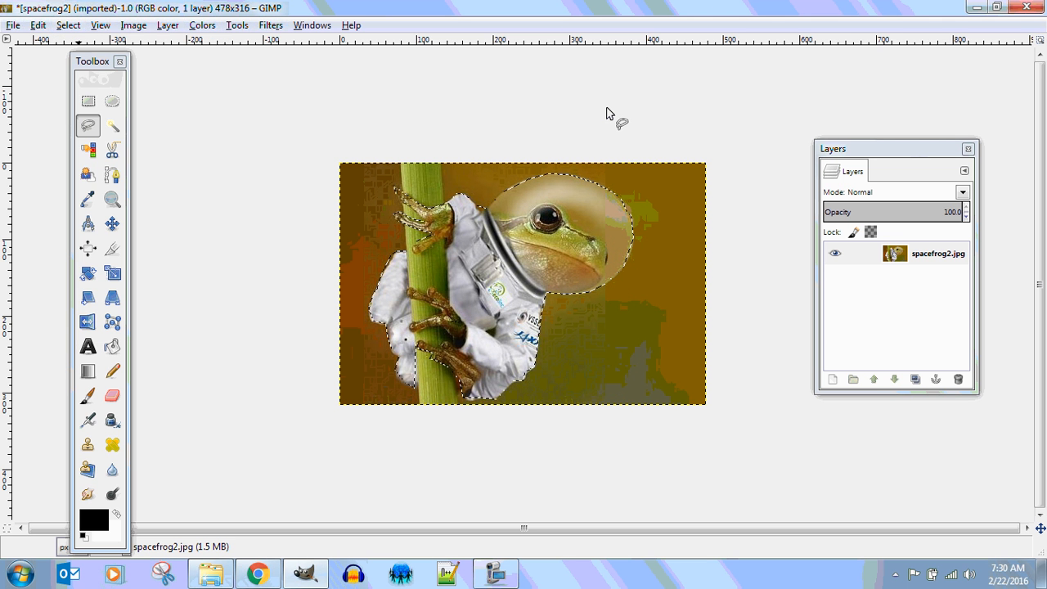
key("Delete")
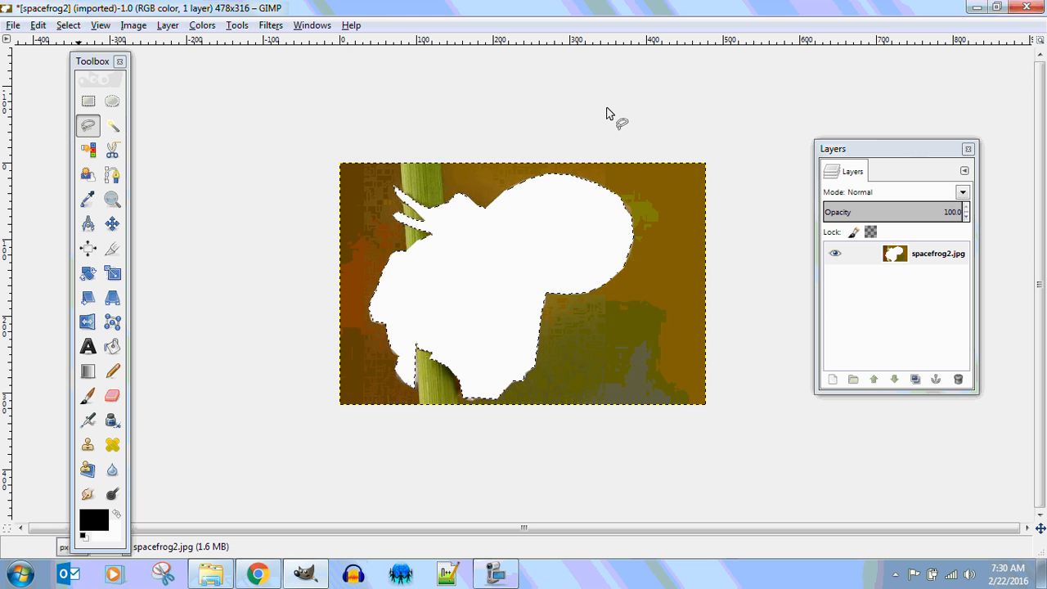
key("ctrl+z")
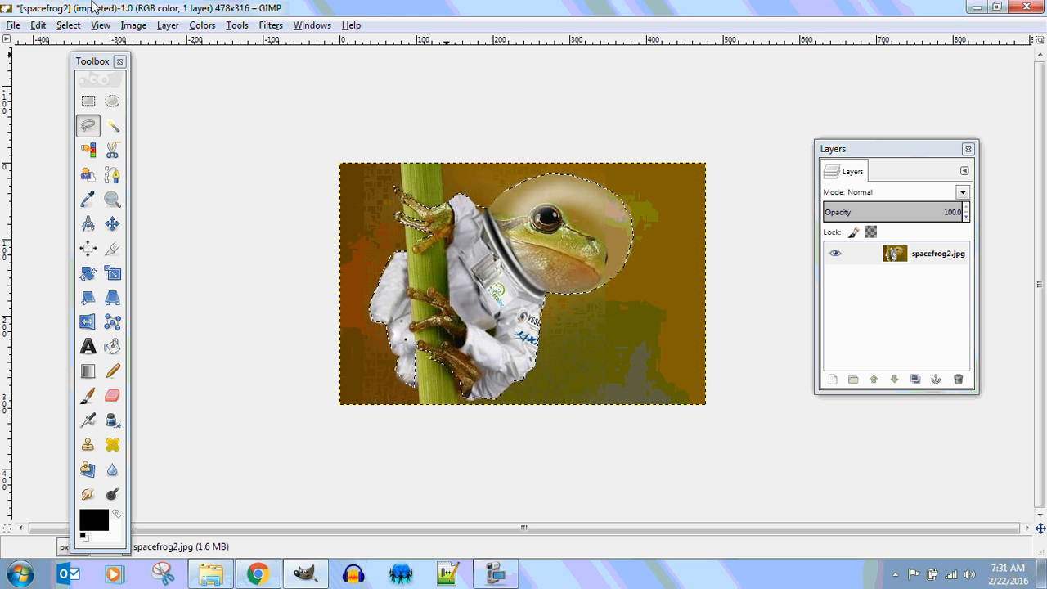
left_click(68, 26)
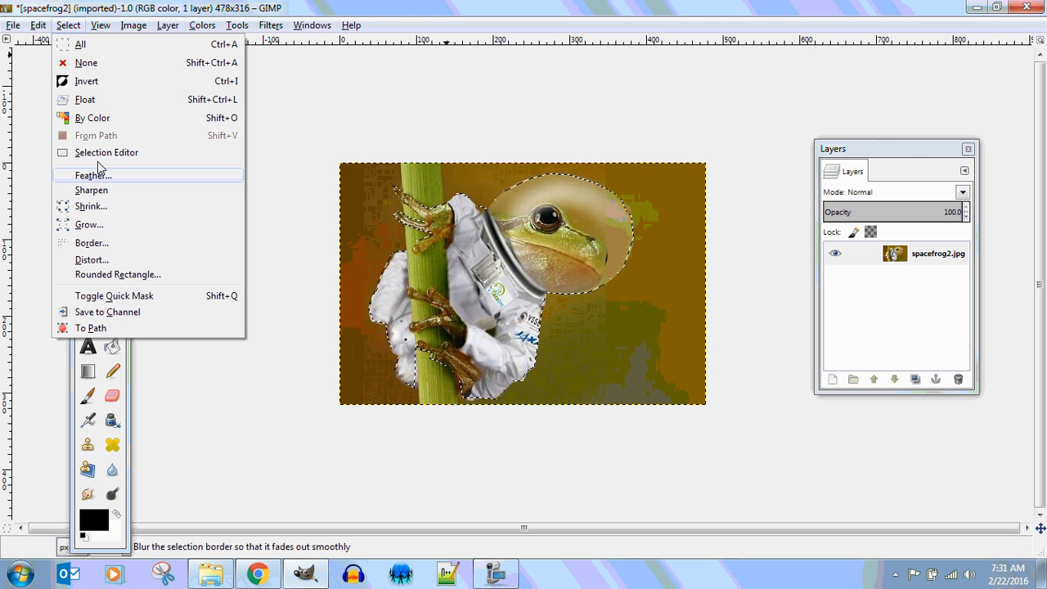
left_click(94, 83)
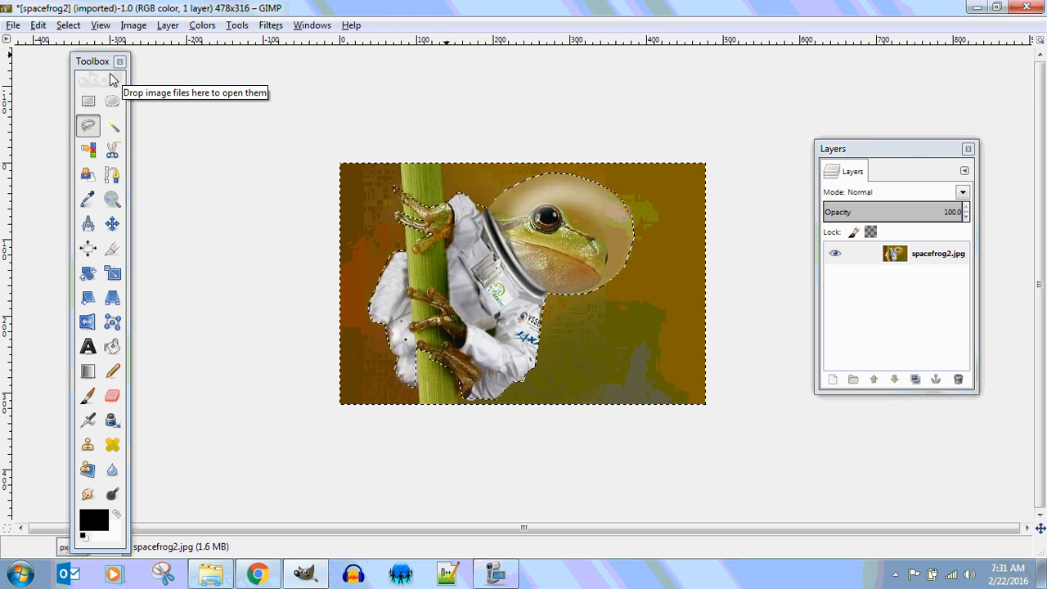
key("Delete")
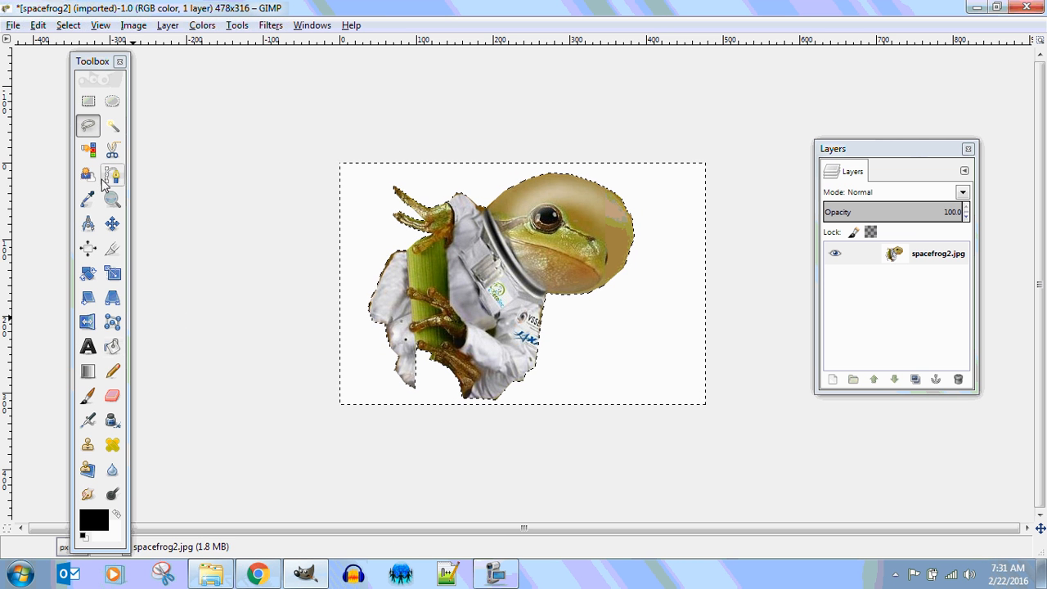
Sample the suit's light grey with the Color Picker and confirm it as the foreground colour.
left_click(88, 198)
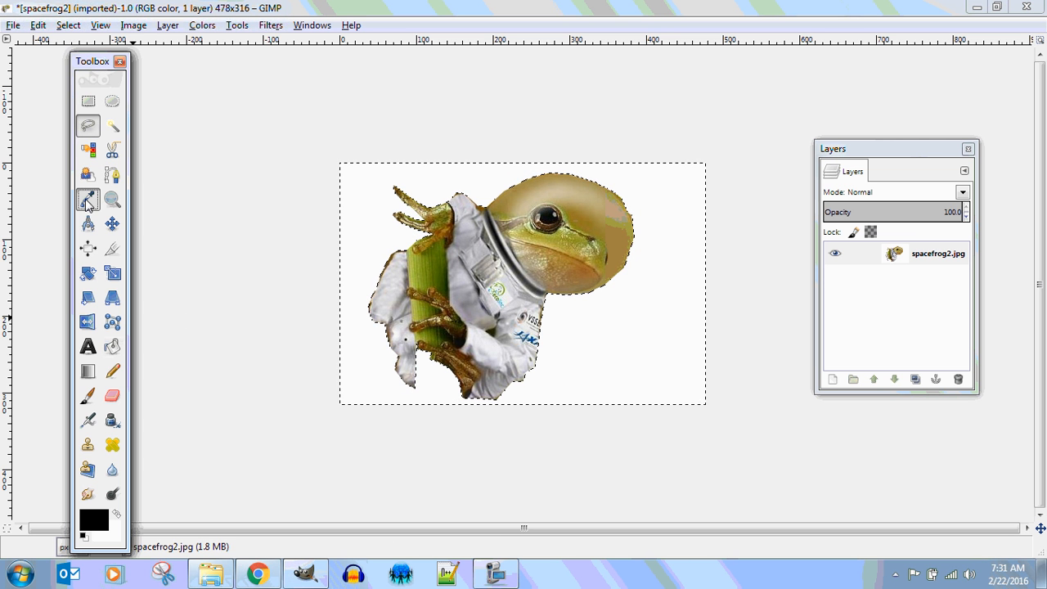
left_click(468, 281)
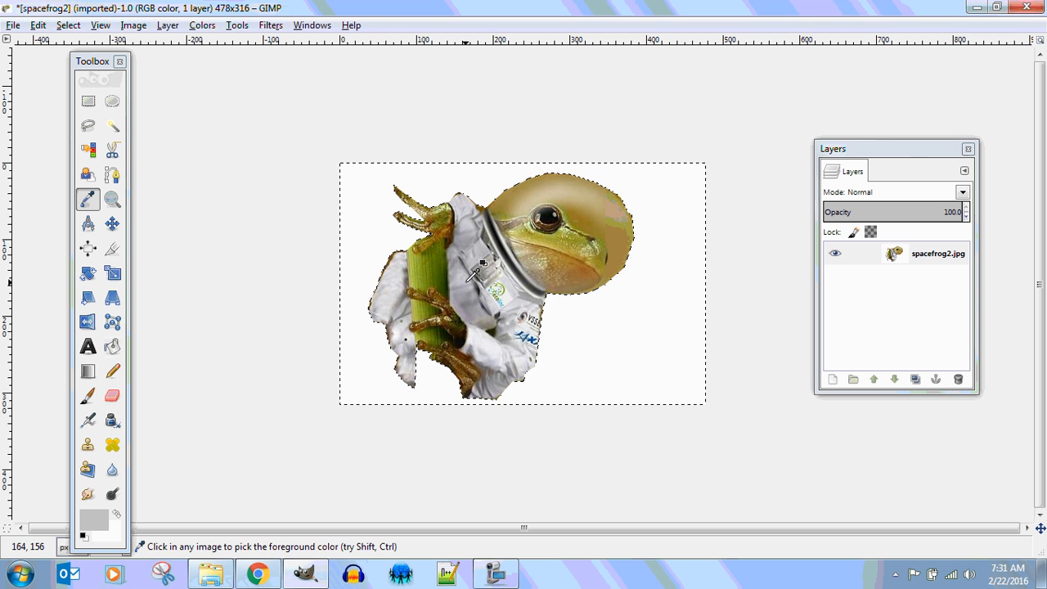
left_click(90, 525)
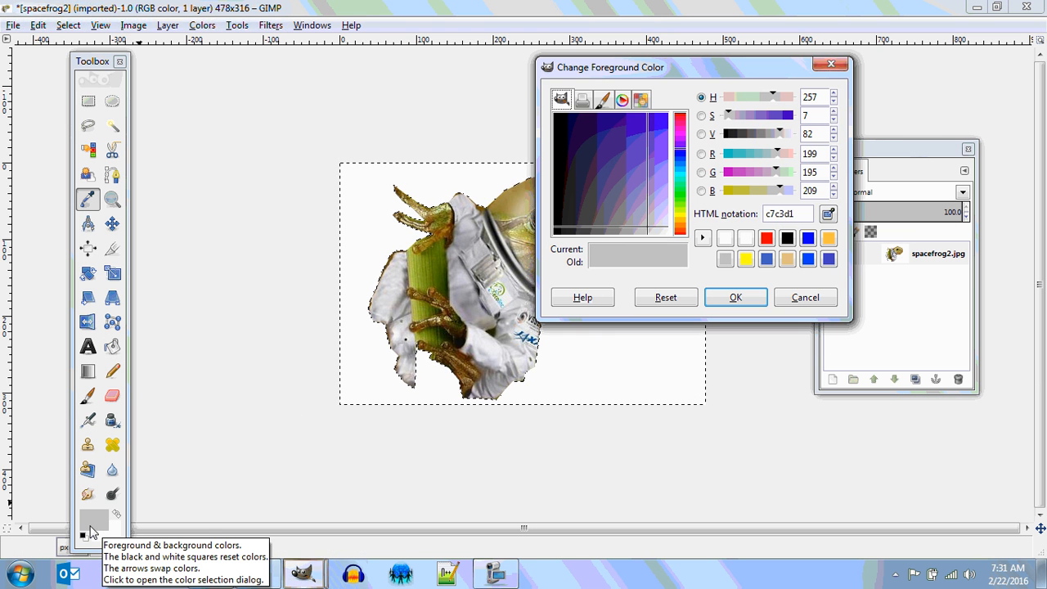
left_click(112, 346)
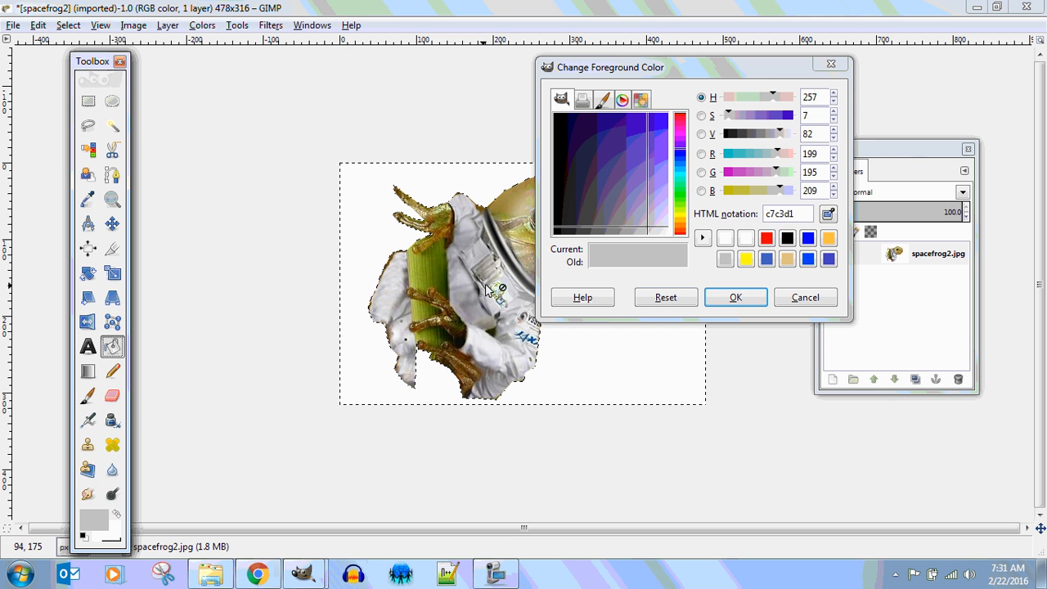
left_click(739, 301)
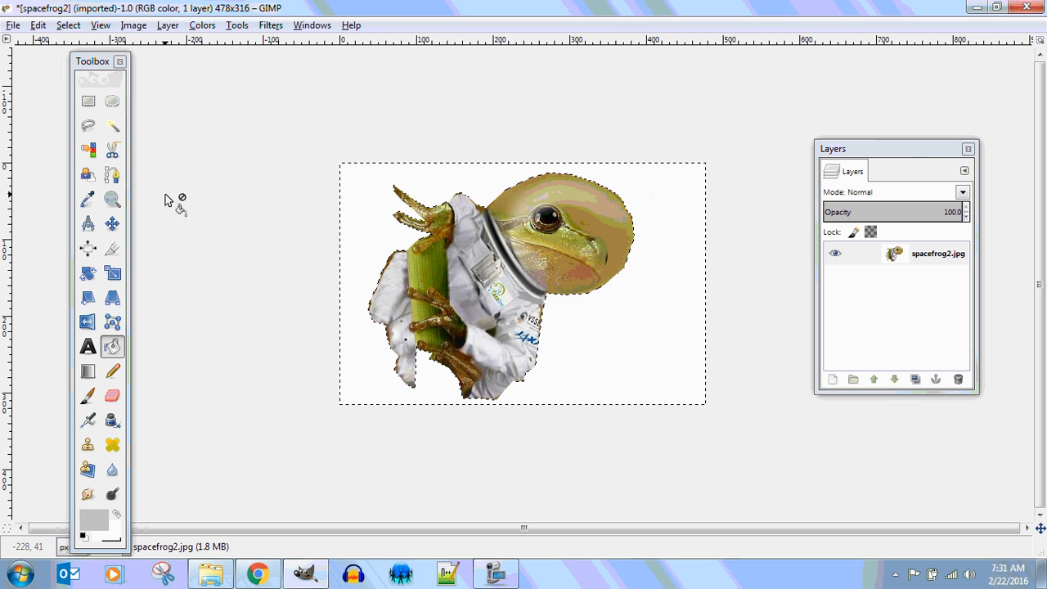
Invert the selection back onto the frog and bucket-fill the green stem patches grey.
left_click(68, 25)
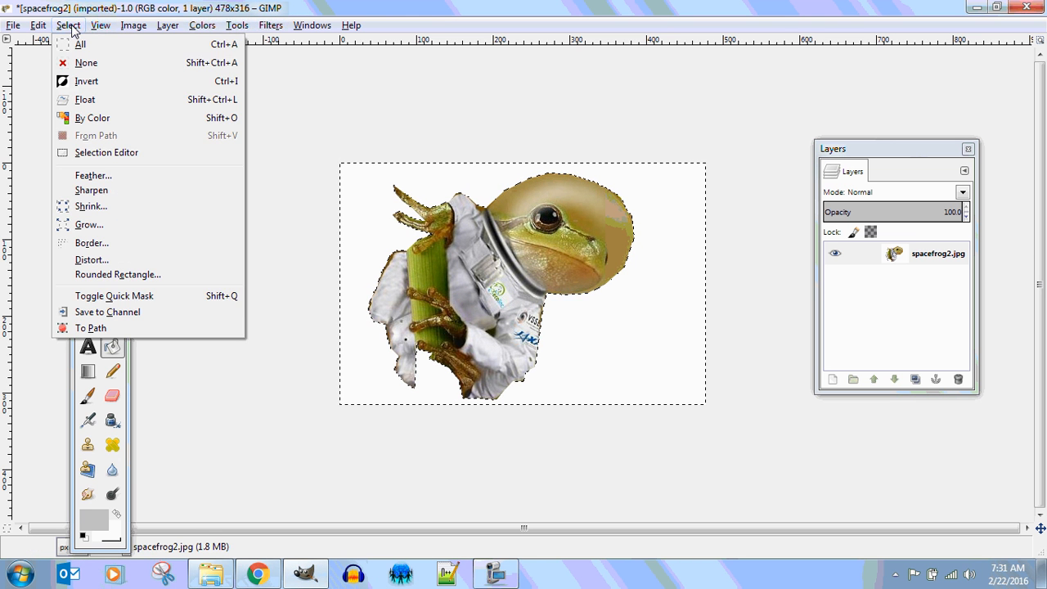
left_click(81, 80)
left_click(421, 270)
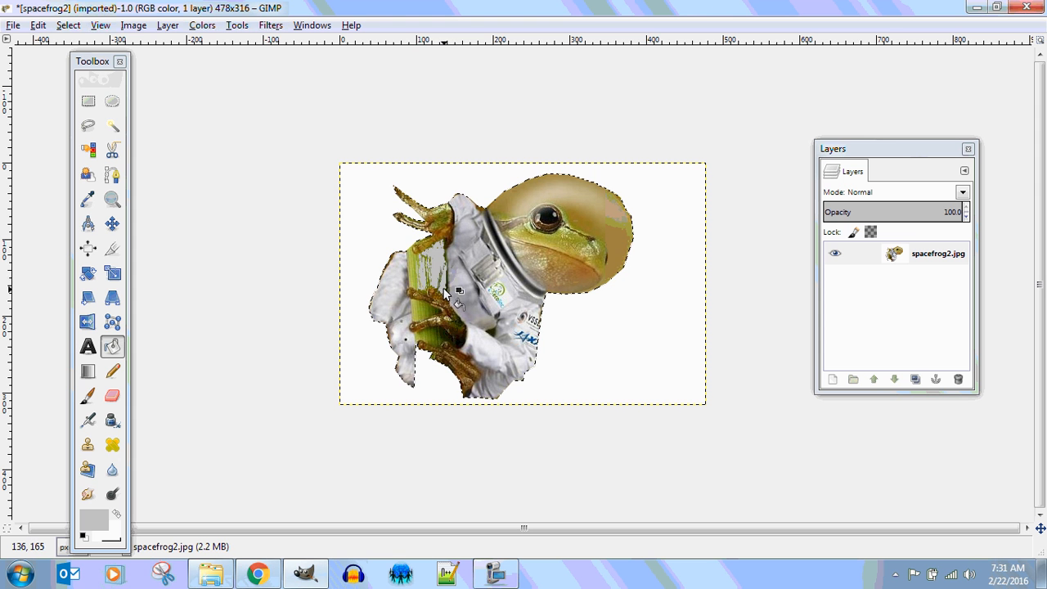
left_click(414, 275)
left_click(413, 271)
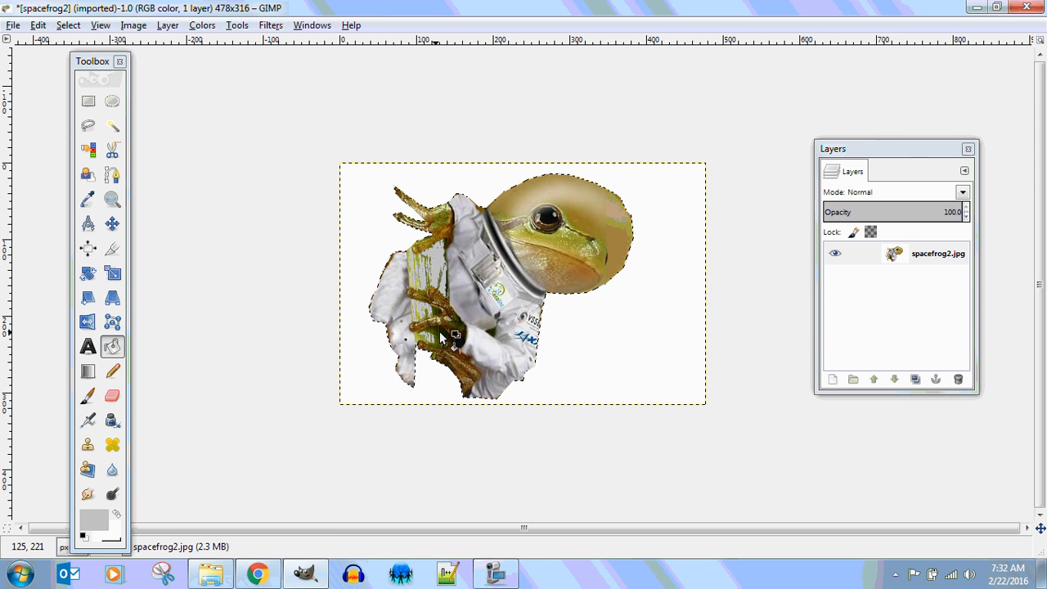
left_click(441, 335)
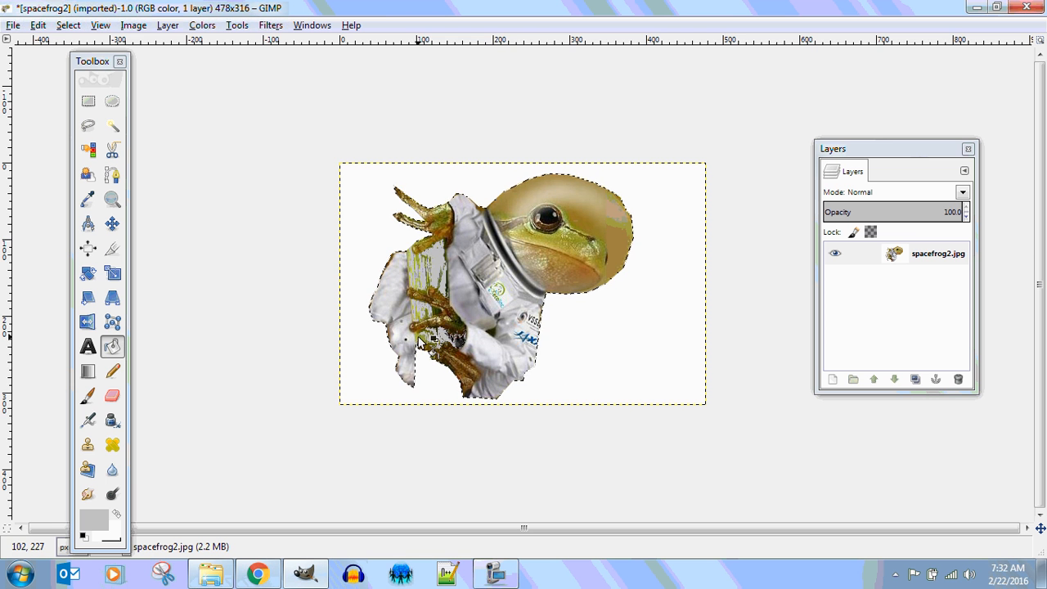
Zoom in on the frog's fingers, move the Toolbox aside and re-maximize the image window.
scroll(493, 180, "up", 4)
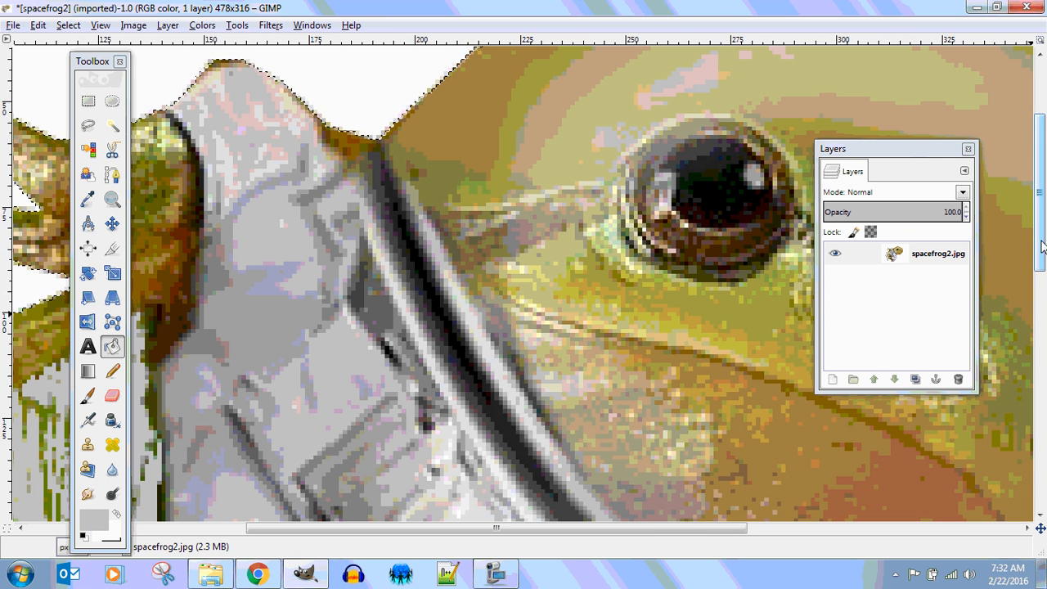
left_click_drag(1040, 240, 1040, 380)
left_click_drag(92, 65, 1, 79)
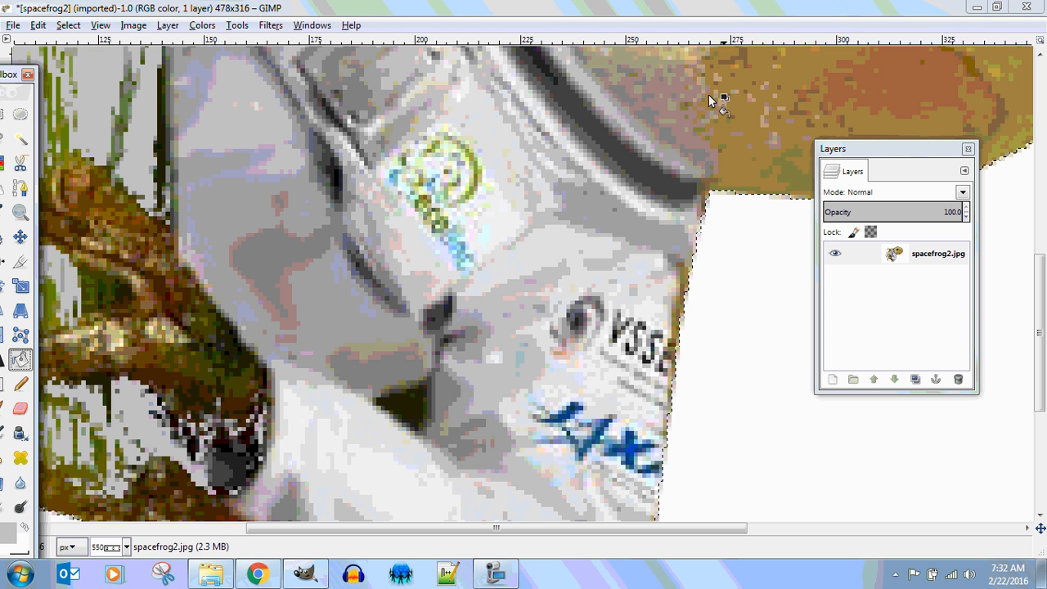
left_click_drag(395, 16, 485, 18)
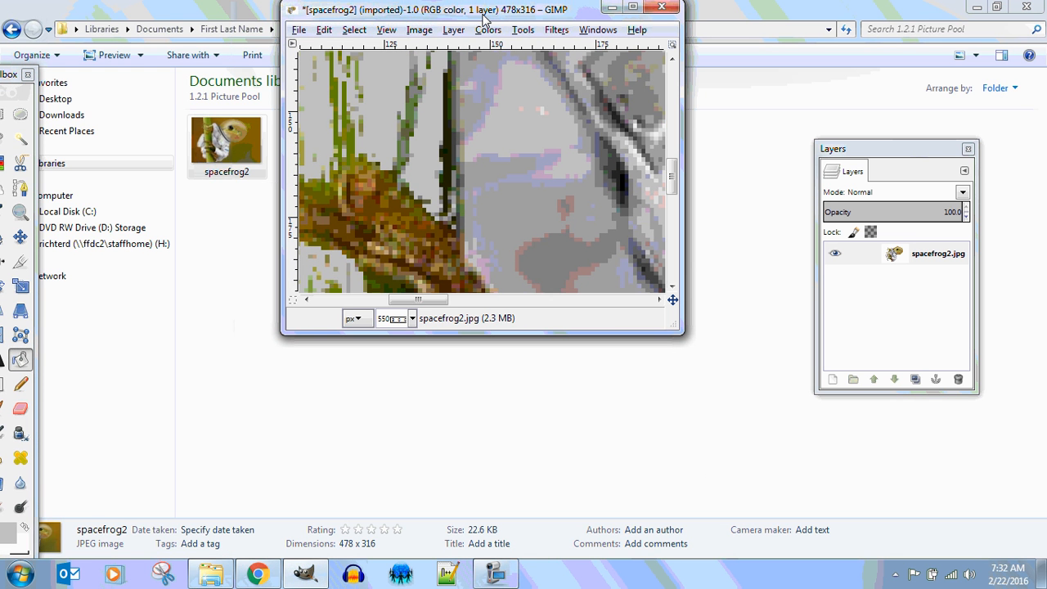
left_click(632, 6)
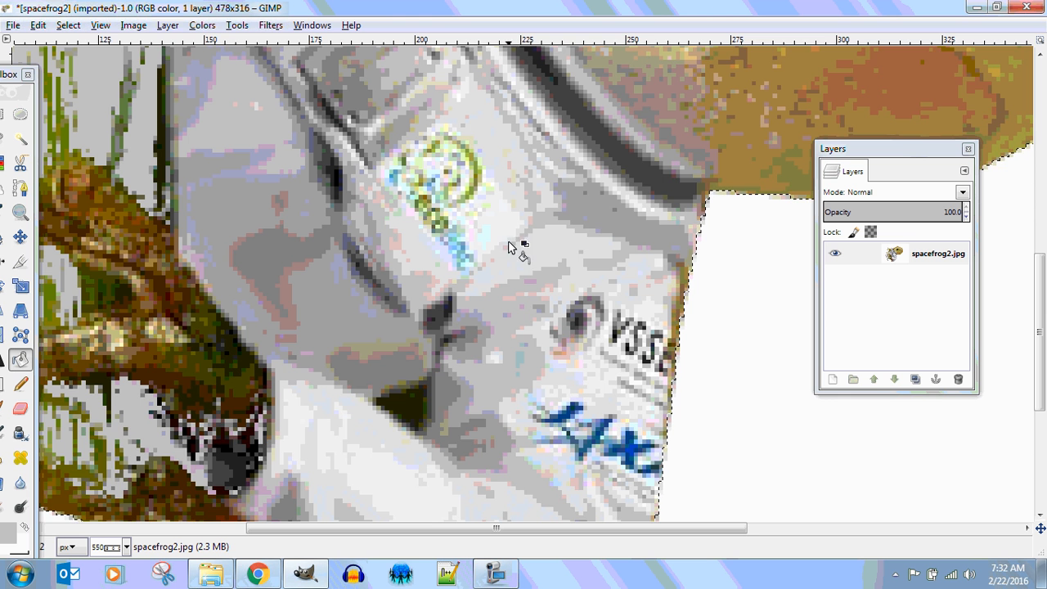
left_click_drag(433, 528, 307, 521)
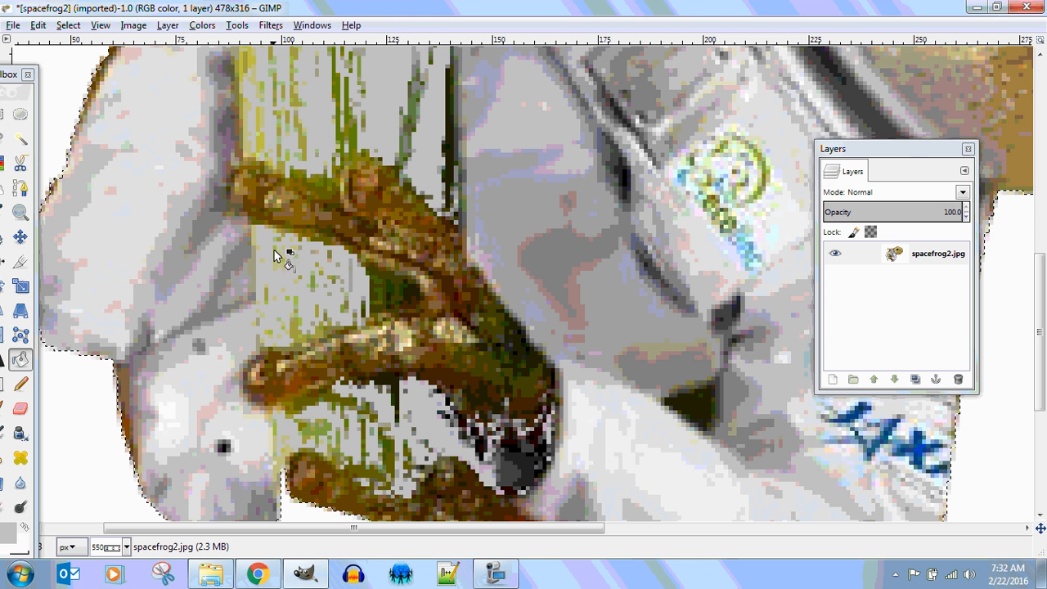
left_click_drag(16, 75, 93, 18)
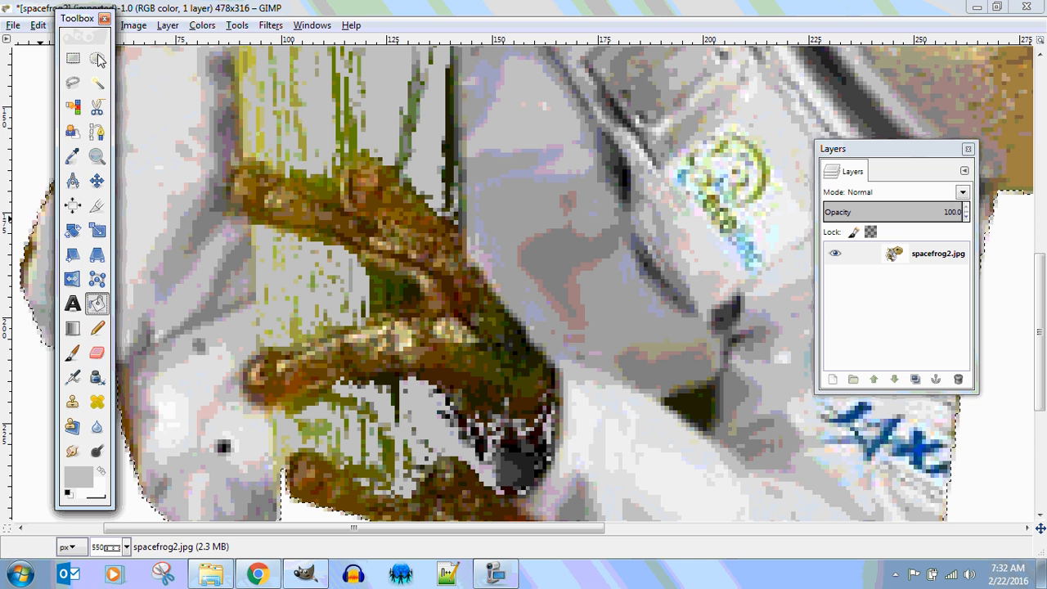
Set the Paintbrush to Block 01 at size 5.00 and paint grey over the green finger gap.
double_click(73, 353)
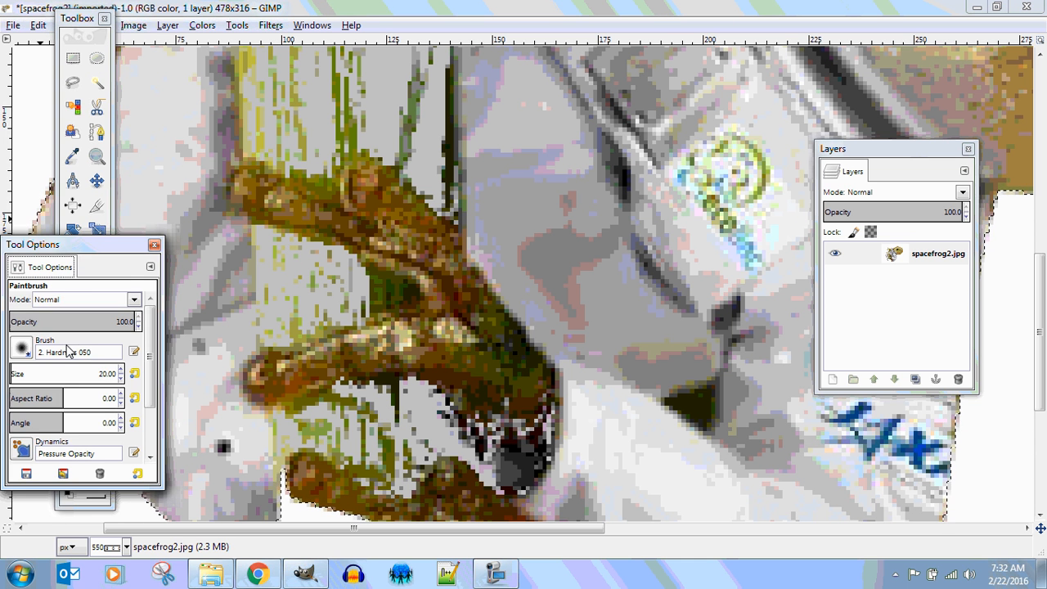
left_click(22, 348)
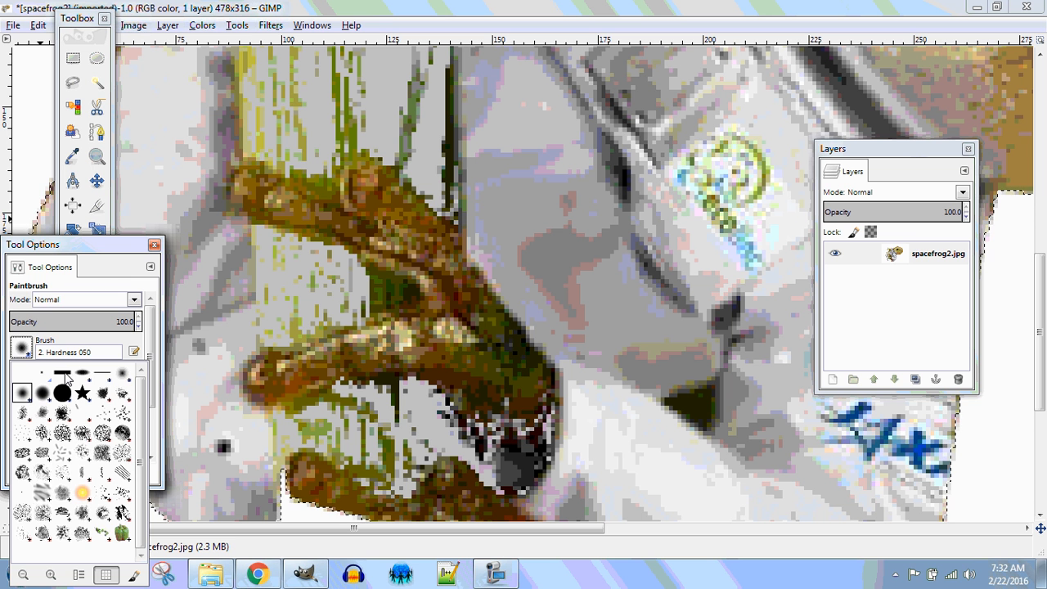
left_click(64, 375)
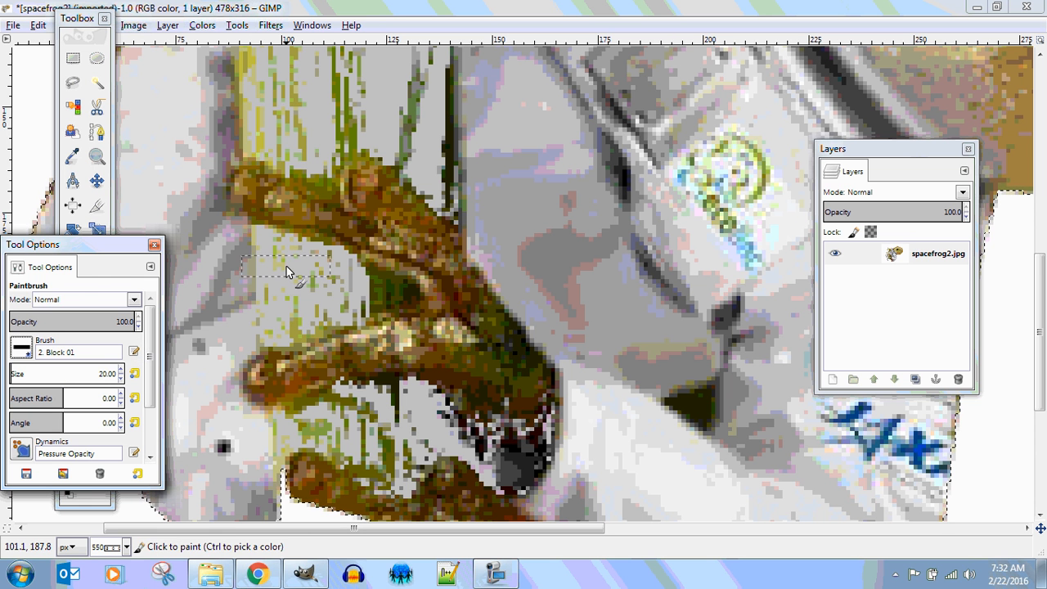
left_click(121, 377)
left_click(121, 378)
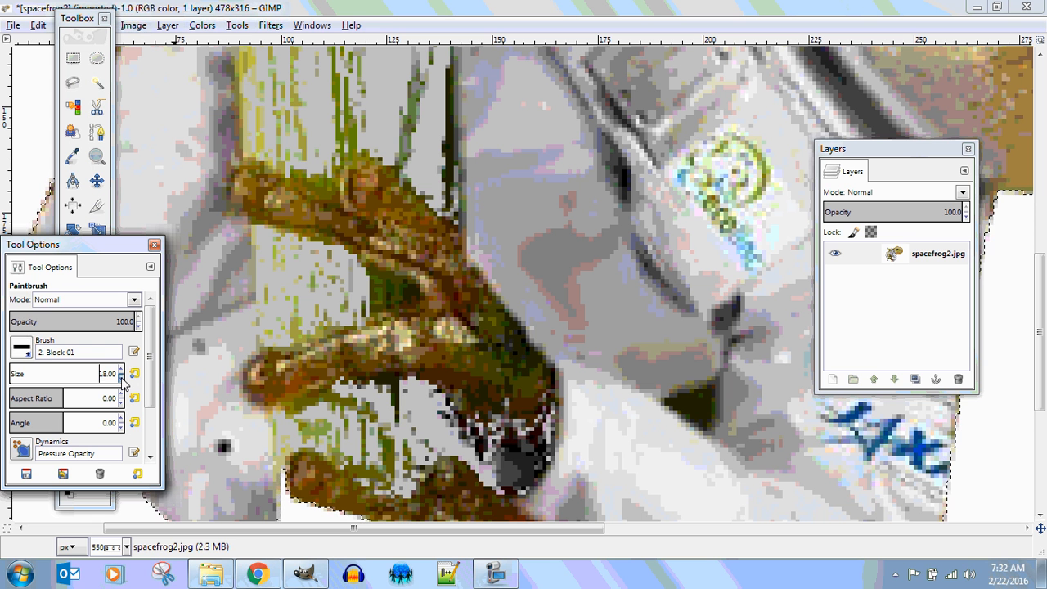
left_click(121, 378)
left_click(121, 378)
left_click(121, 378)
left_click(121, 378)
left_click(121, 379)
left_click(121, 378)
left_click(121, 379)
left_click(121, 379)
left_click(121, 379)
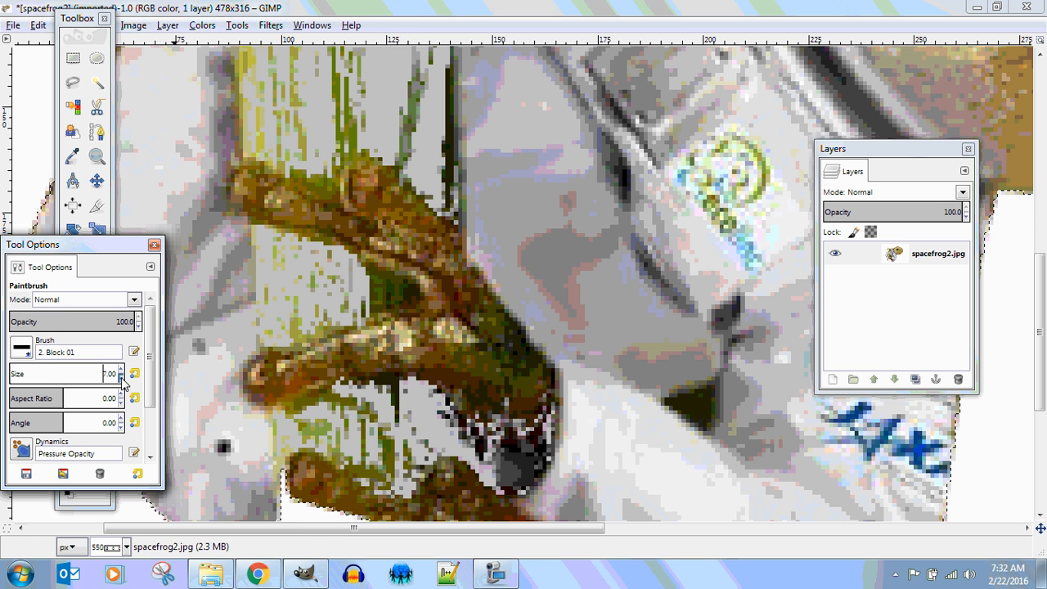
left_click(121, 378)
left_click(121, 378)
left_click(121, 379)
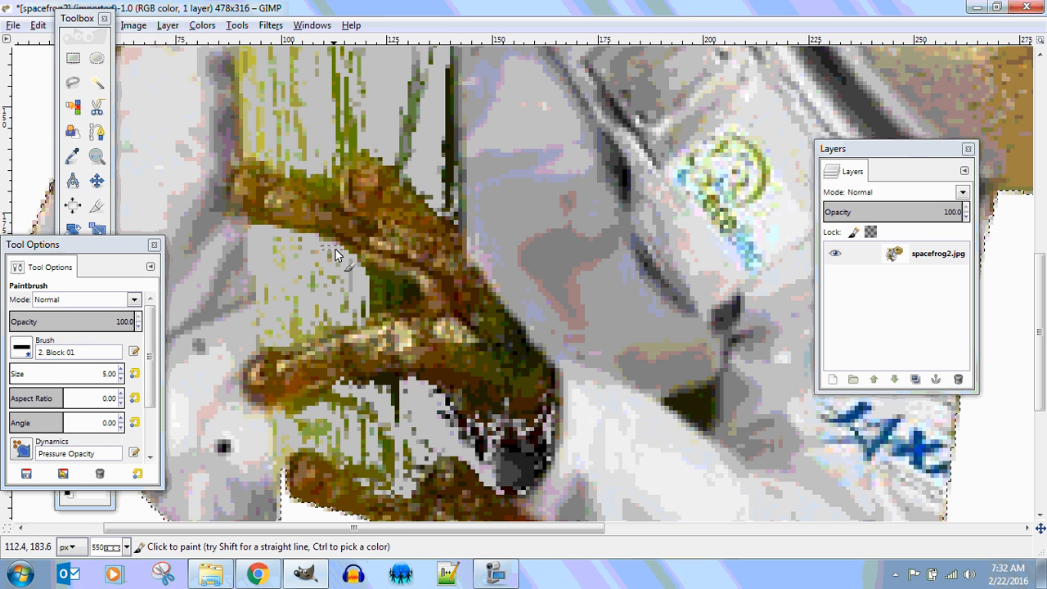
mouse_move(389, 279)
left_mouse_down()
mouse_move(400, 296)
mouse_move(379, 285)
left_mouse_up()
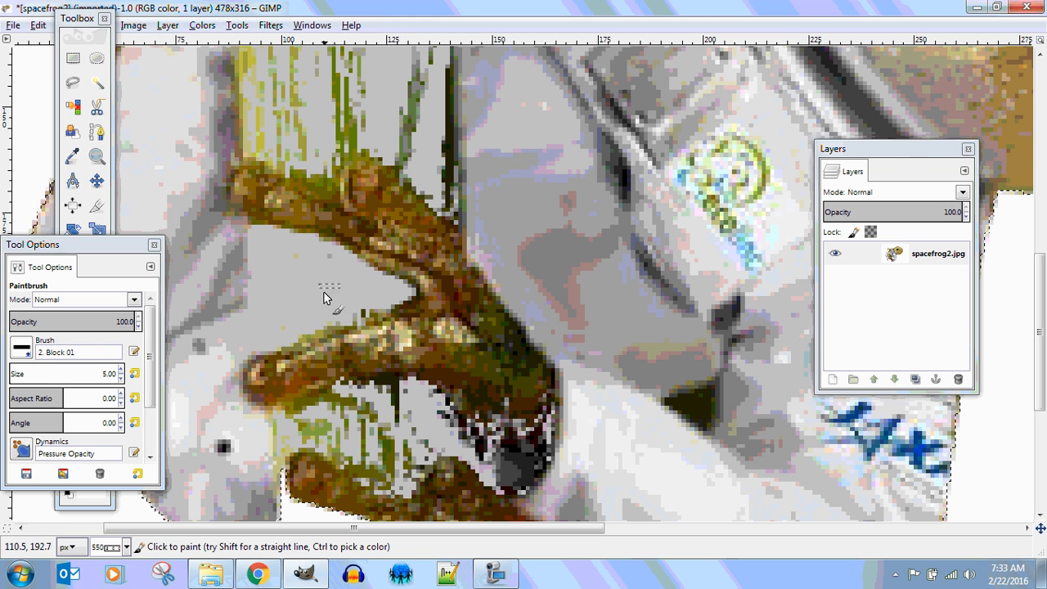
Paint light grey over the green stalk streaks, dark patches and edge specks around the frog's upper fingers.
mouse_move(307, 400)
left_mouse_down()
mouse_move(381, 376)
mouse_move(405, 397)
mouse_move(409, 468)
mouse_move(437, 415)
mouse_move(414, 415)
left_mouse_up()
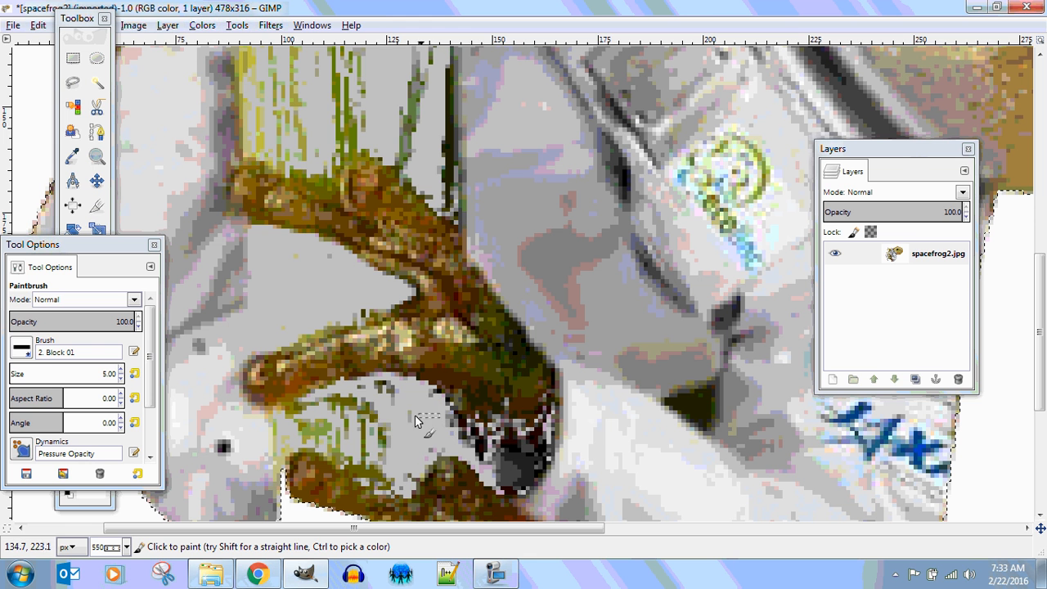
mouse_move(381, 467)
left_mouse_down()
mouse_move(369, 469)
mouse_move(375, 432)
mouse_move(348, 405)
left_mouse_up()
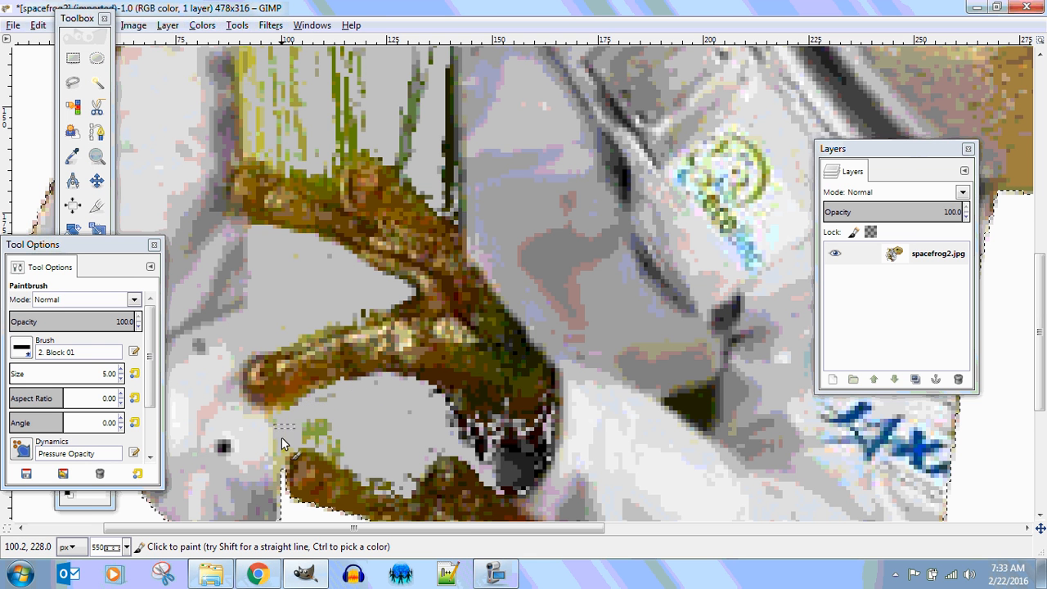
mouse_move(282, 435)
left_mouse_down()
mouse_move(322, 413)
mouse_move(305, 439)
mouse_move(338, 412)
mouse_move(353, 458)
left_mouse_up()
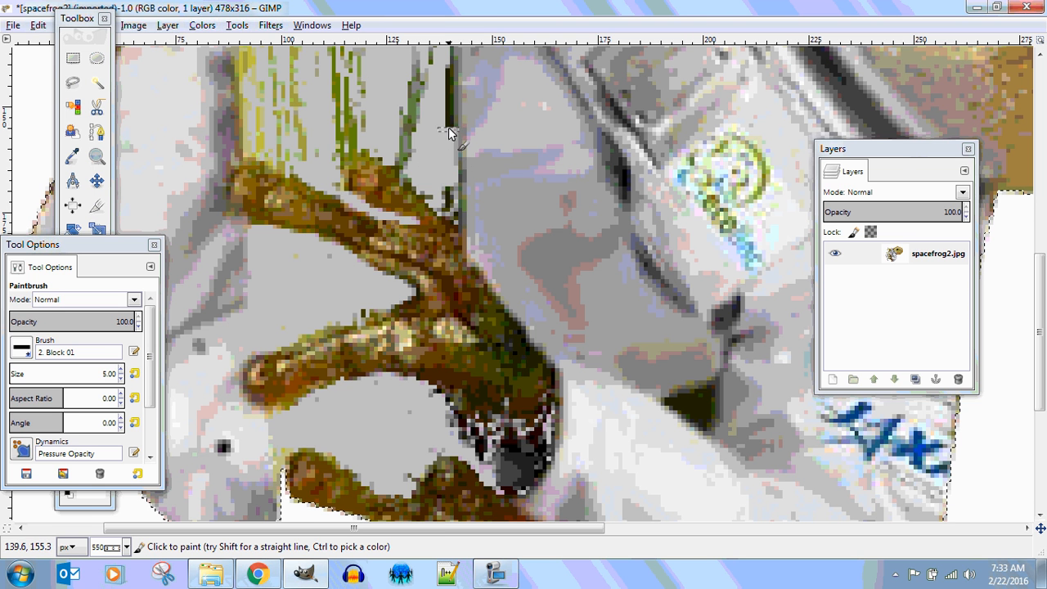
left_click_drag(448, 130, 453, 72)
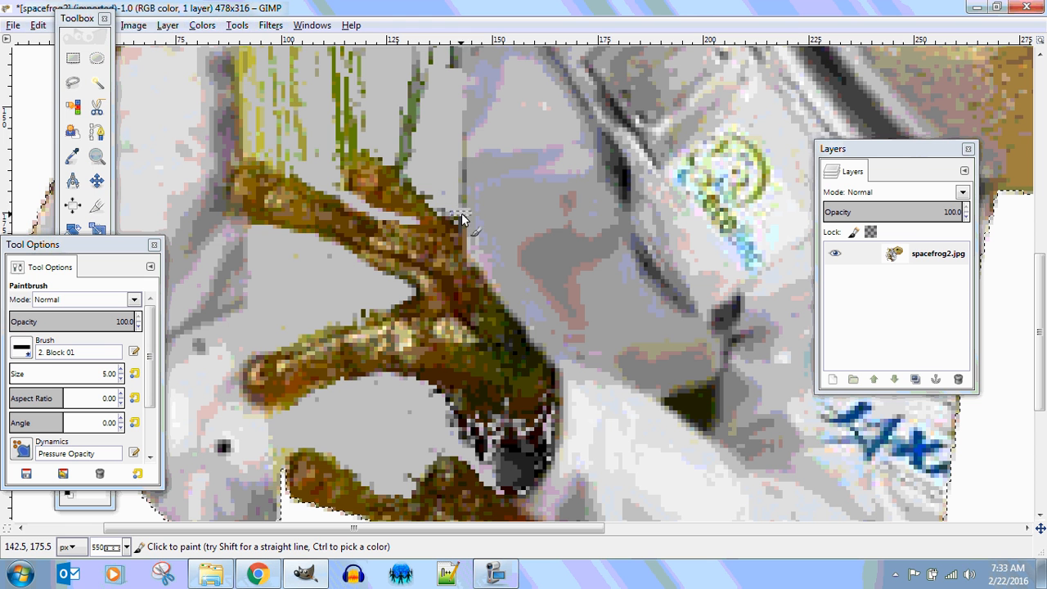
left_click_drag(459, 188, 466, 162)
left_click_drag(455, 68, 455, 60)
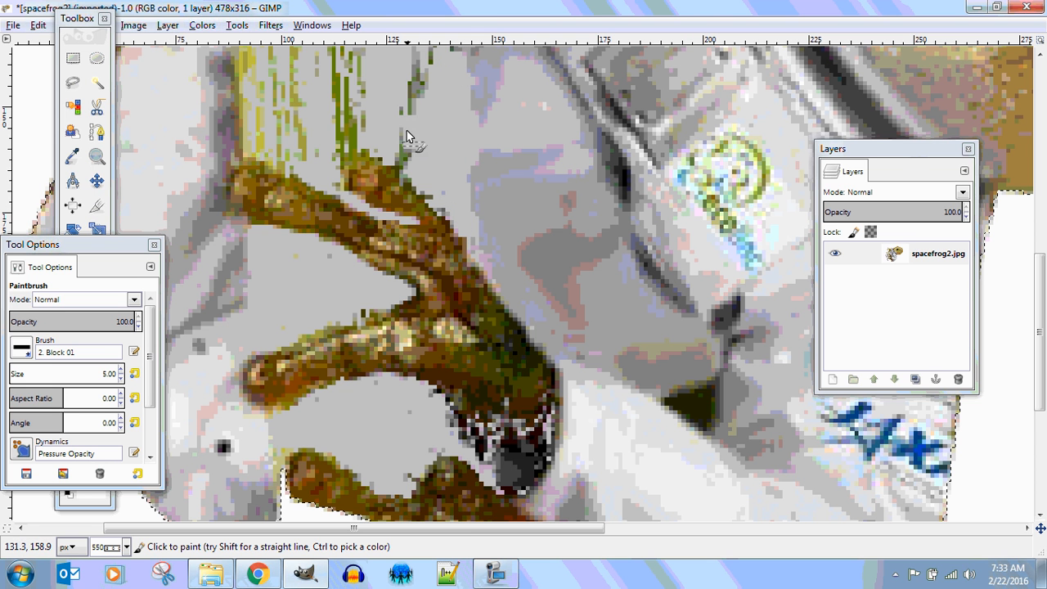
mouse_move(411, 114)
left_mouse_down()
mouse_move(414, 57)
mouse_move(426, 75)
mouse_move(424, 48)
left_mouse_up()
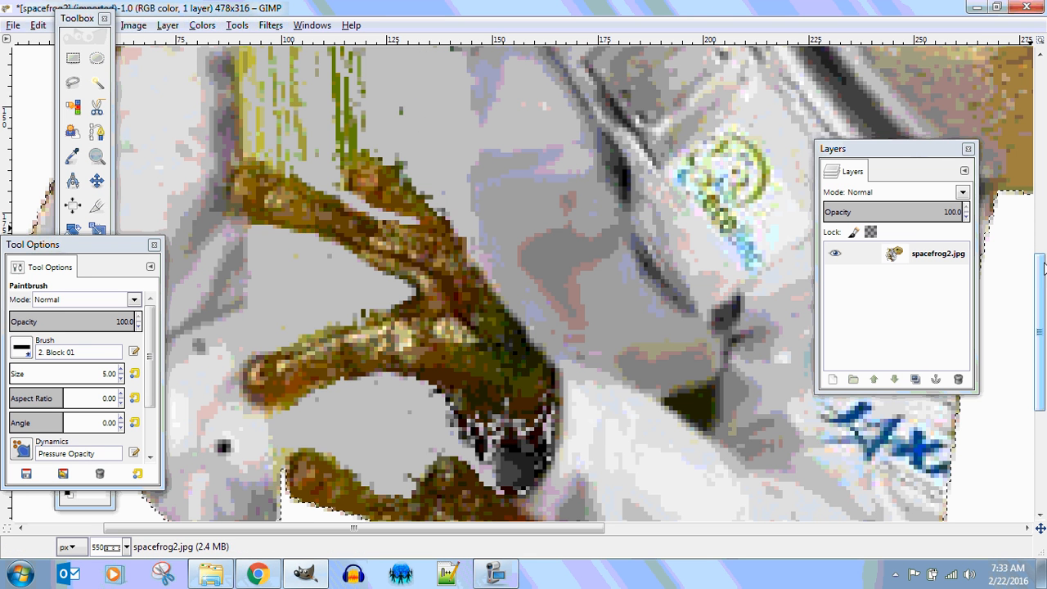
Paint over the dark green edge strip, green suit streaks and purple edge strip with grey.
scroll(1043, 270, "up", 5)
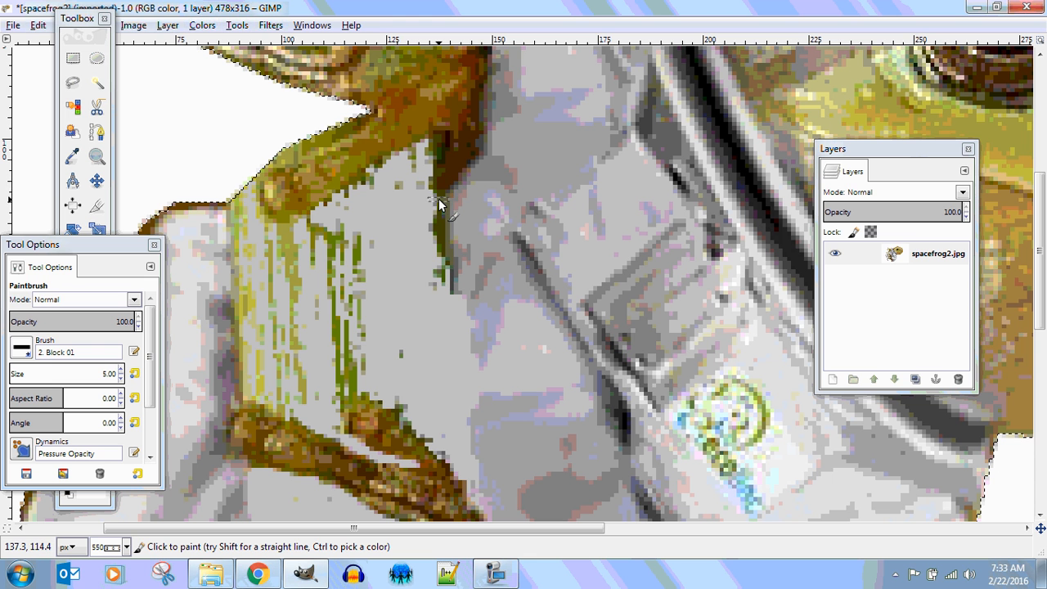
left_click_drag(440, 192, 449, 291)
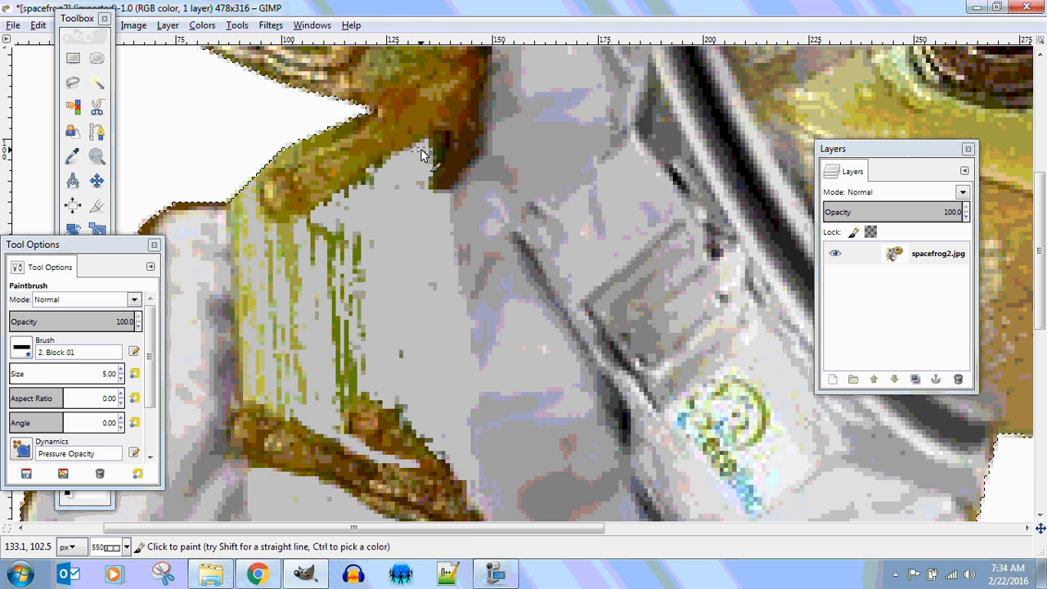
left_click_drag(373, 209, 360, 376)
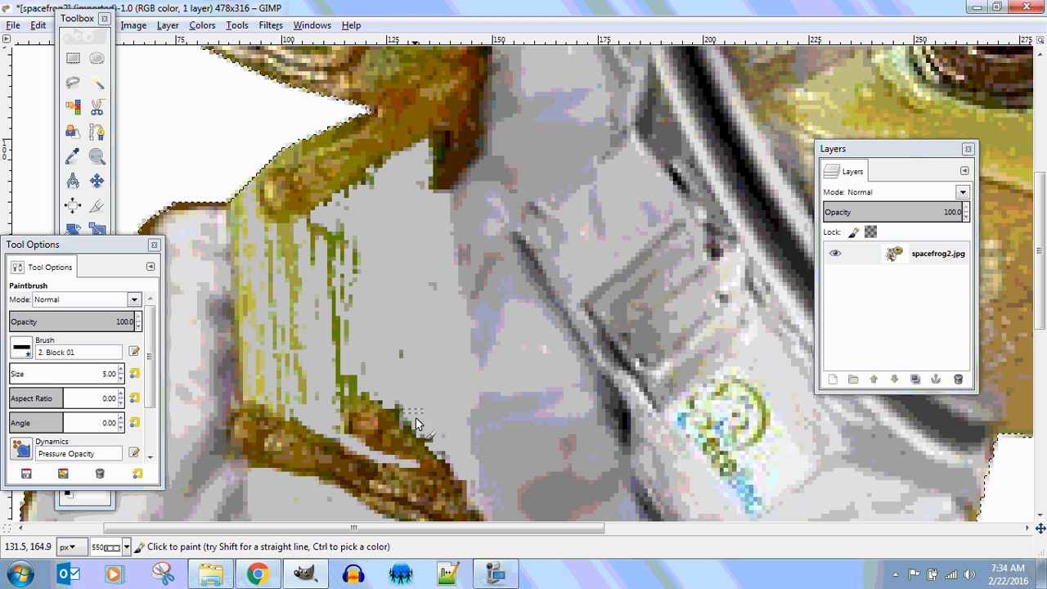
mouse_move(415, 418)
left_mouse_down()
mouse_move(439, 449)
mouse_move(404, 421)
mouse_move(396, 385)
mouse_move(405, 333)
mouse_move(399, 341)
mouse_move(373, 242)
mouse_move(347, 241)
mouse_move(327, 260)
mouse_move(309, 231)
mouse_move(295, 250)
mouse_move(254, 228)
mouse_move(241, 233)
mouse_move(234, 201)
mouse_move(296, 238)
left_mouse_up()
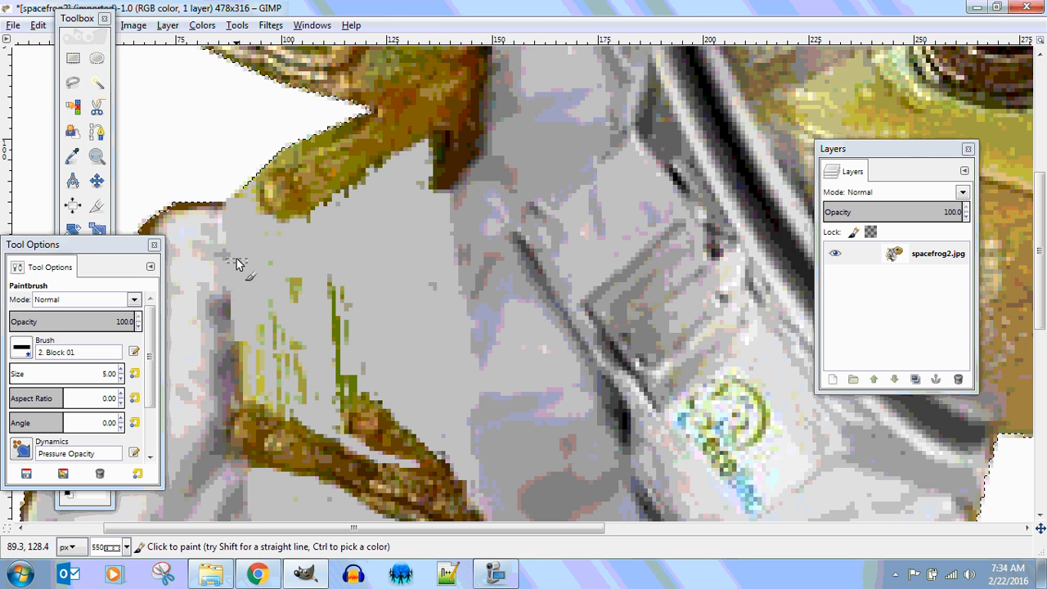
mouse_move(236, 264)
left_mouse_down()
mouse_move(252, 395)
mouse_move(283, 394)
mouse_move(268, 354)
mouse_move(302, 276)
mouse_move(304, 391)
mouse_move(292, 377)
mouse_move(329, 366)
mouse_move(335, 294)
mouse_move(341, 361)
mouse_move(359, 394)
mouse_move(346, 350)
left_mouse_up()
Dab out four stray specks on the suit, cover the last dark edge pixels, and zoom out.
left_click(331, 283)
left_click(366, 365)
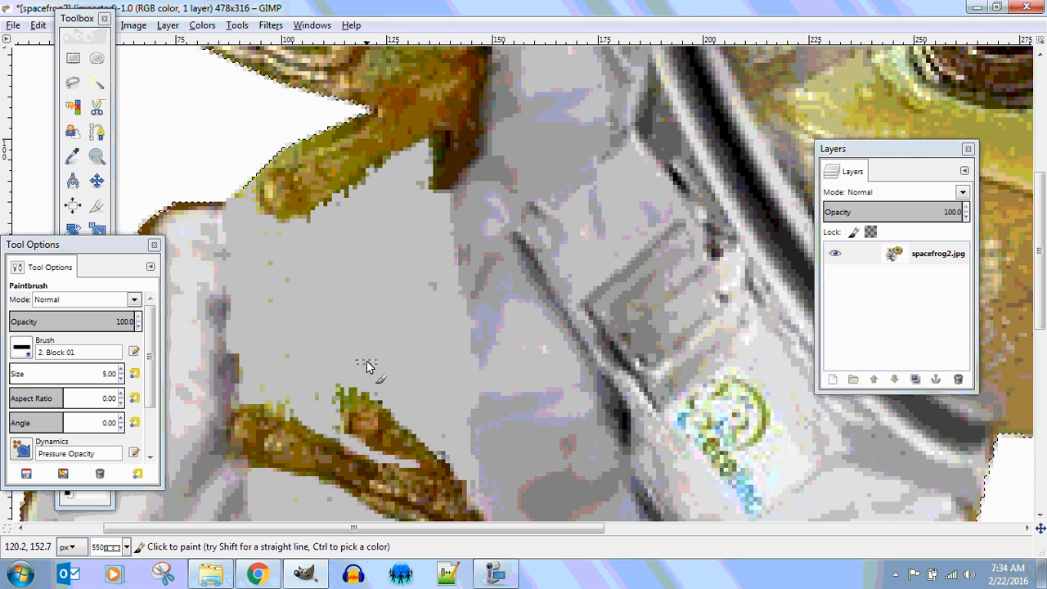
left_click(289, 301)
left_click(277, 308)
left_click_drag(236, 393, 229, 218)
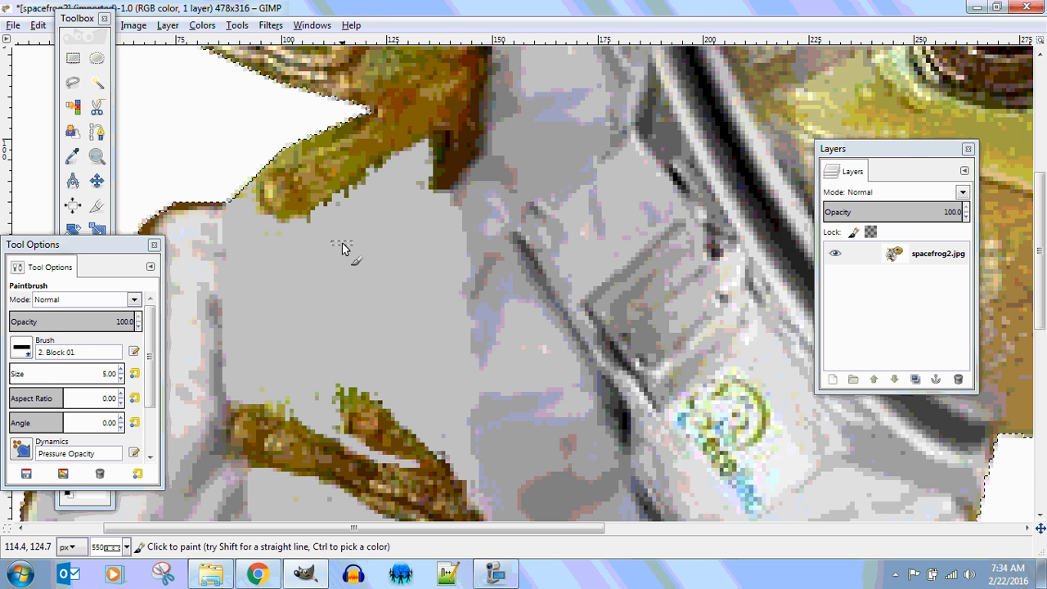
scroll(377, 194, "down", 3)
scroll(376, 196, "down", 1)
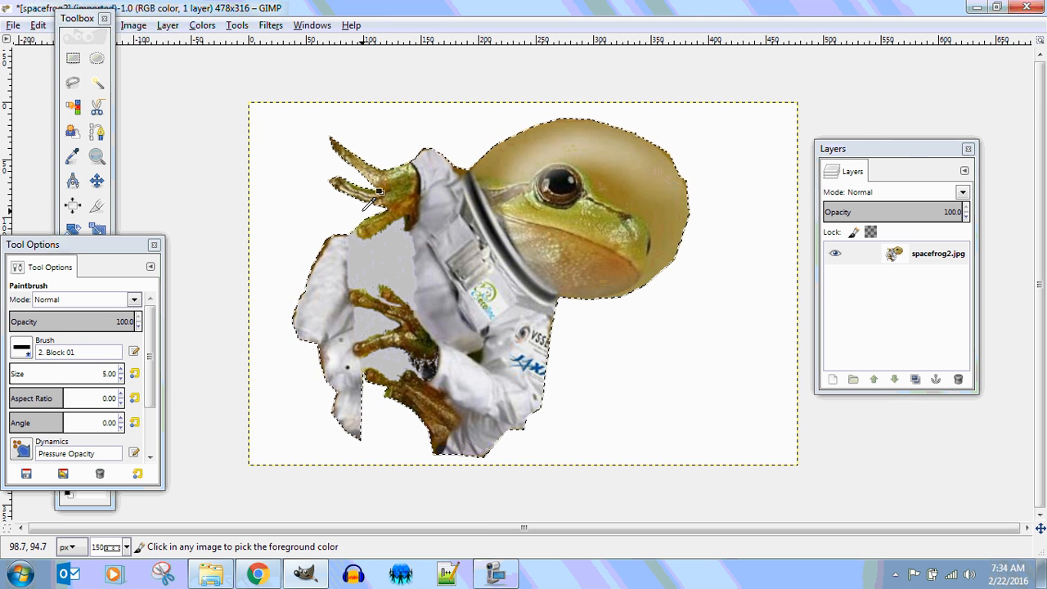
scroll(372, 203, "down", 1)
scroll(370, 203, "down", 2)
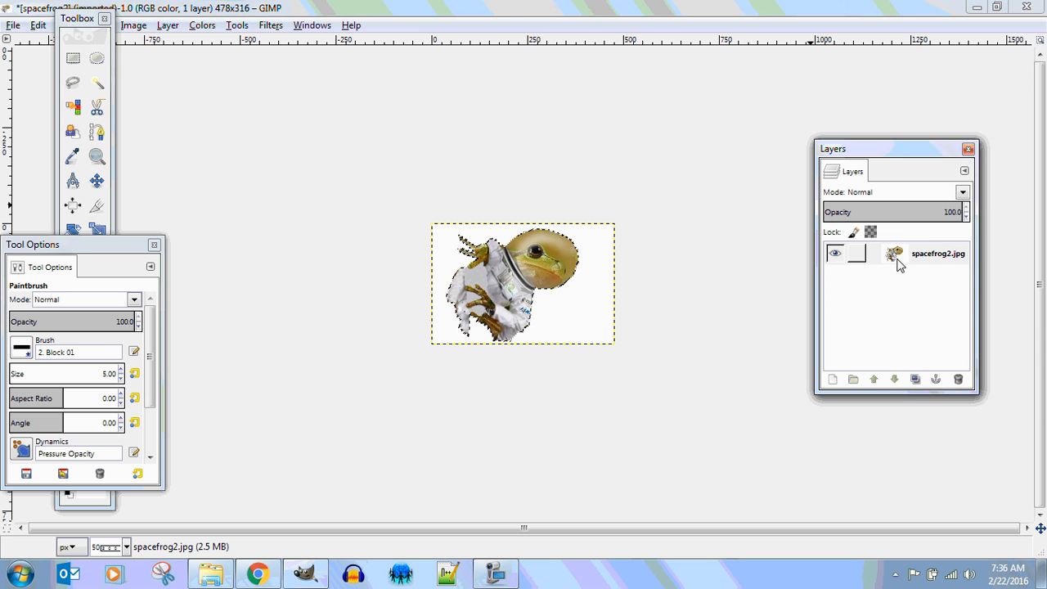
Add an alpha channel to the frog layer and delete the white background, selected by colour.
right_click(897, 262)
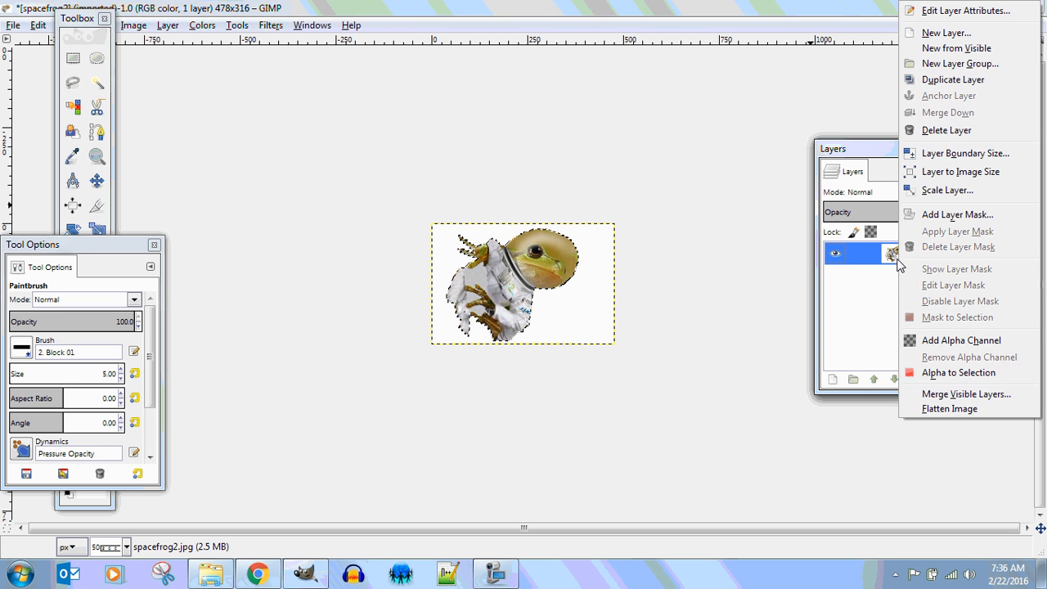
left_click(951, 341)
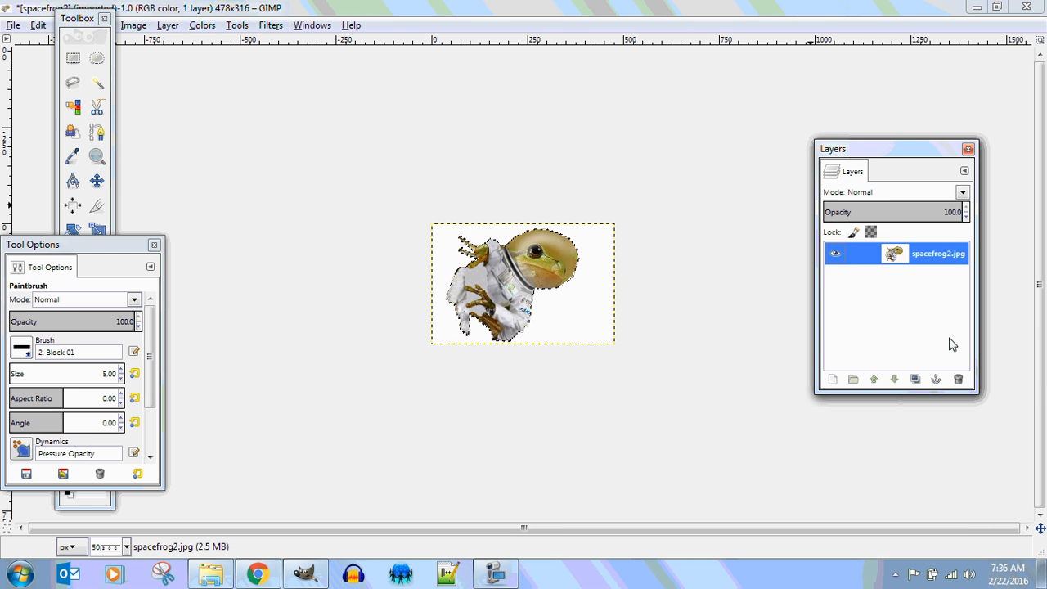
left_click(72, 107)
left_click(448, 248)
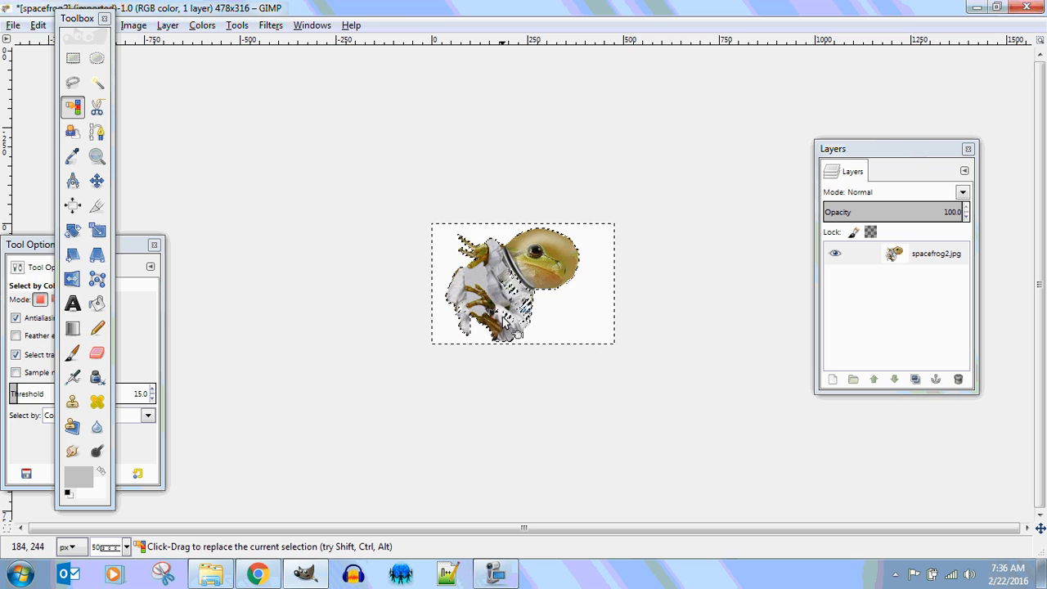
key("Delete")
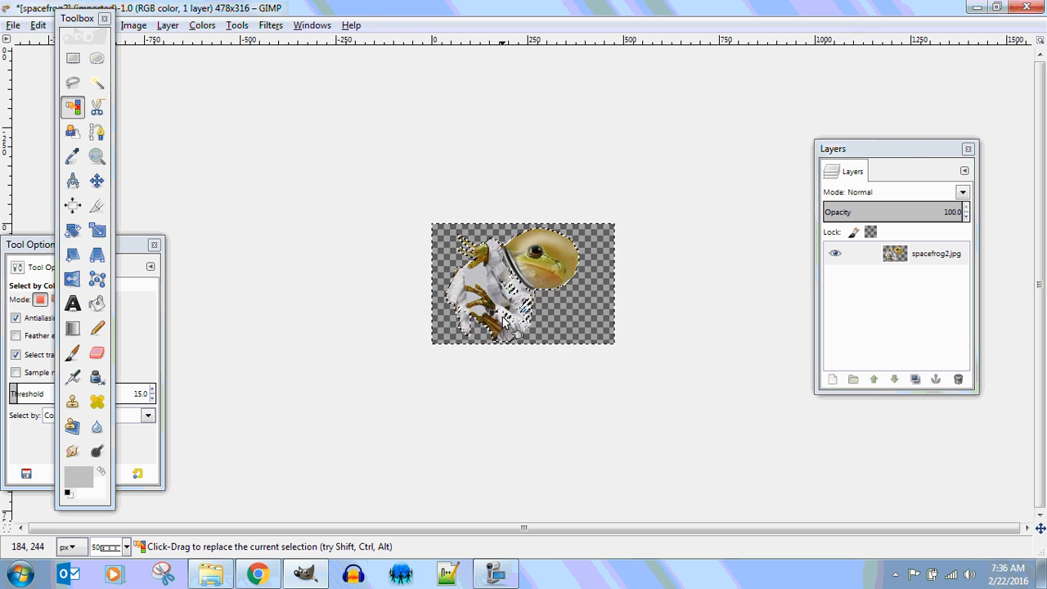
Crop the image tightly around the frog to 354x290.
scroll(540, 335, "up", 8)
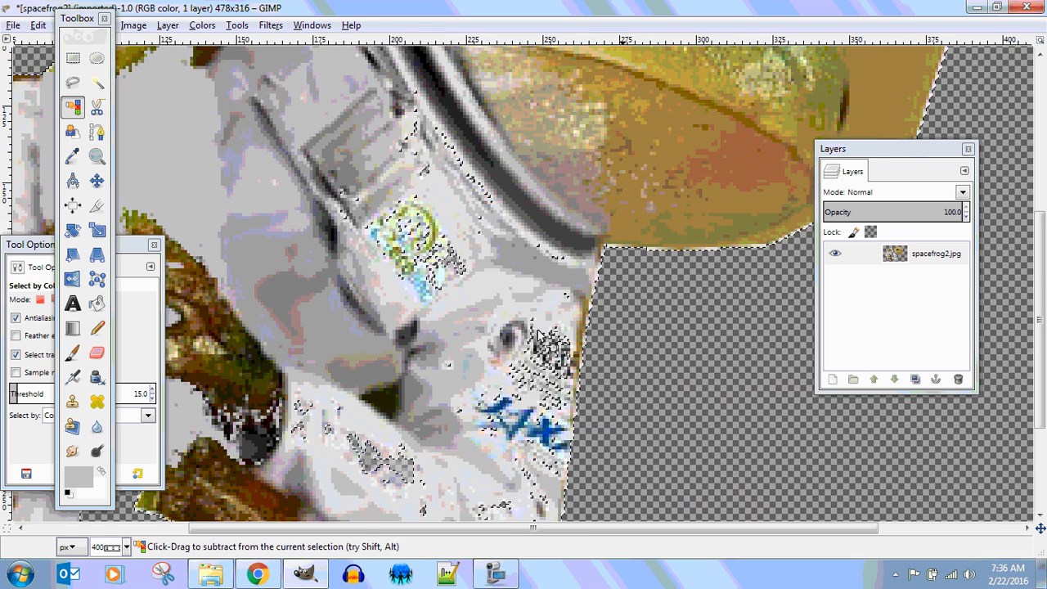
scroll(540, 336, "down", 6)
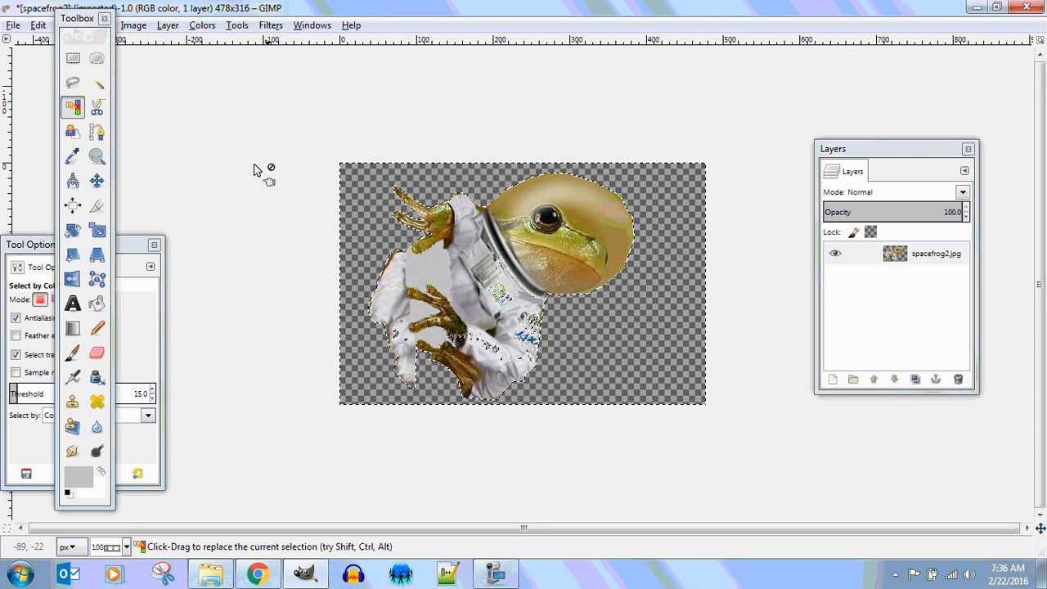
left_click(97, 206)
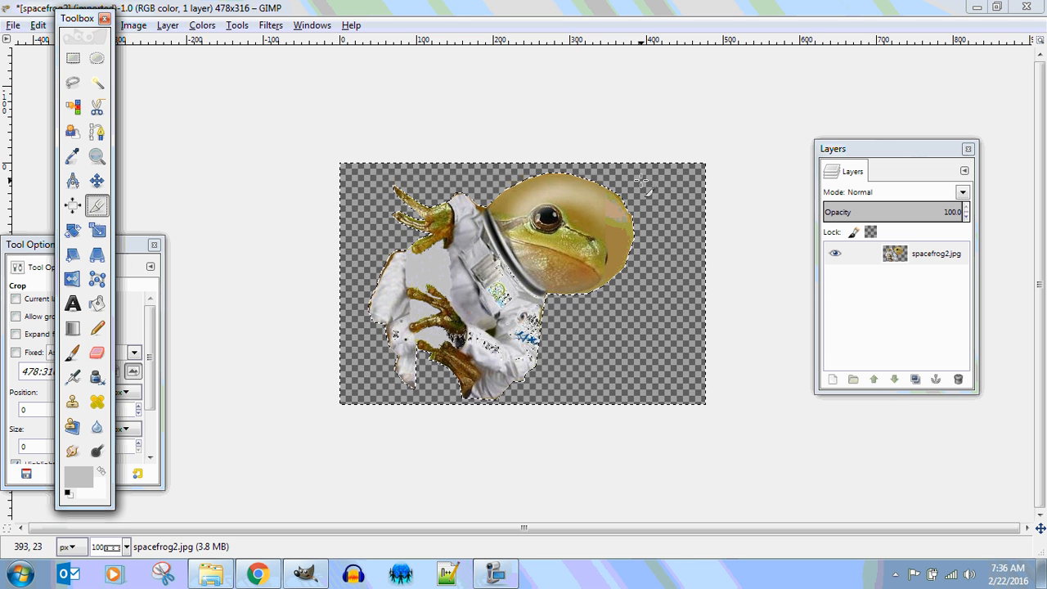
left_click_drag(641, 179, 370, 403)
left_click(488, 315)
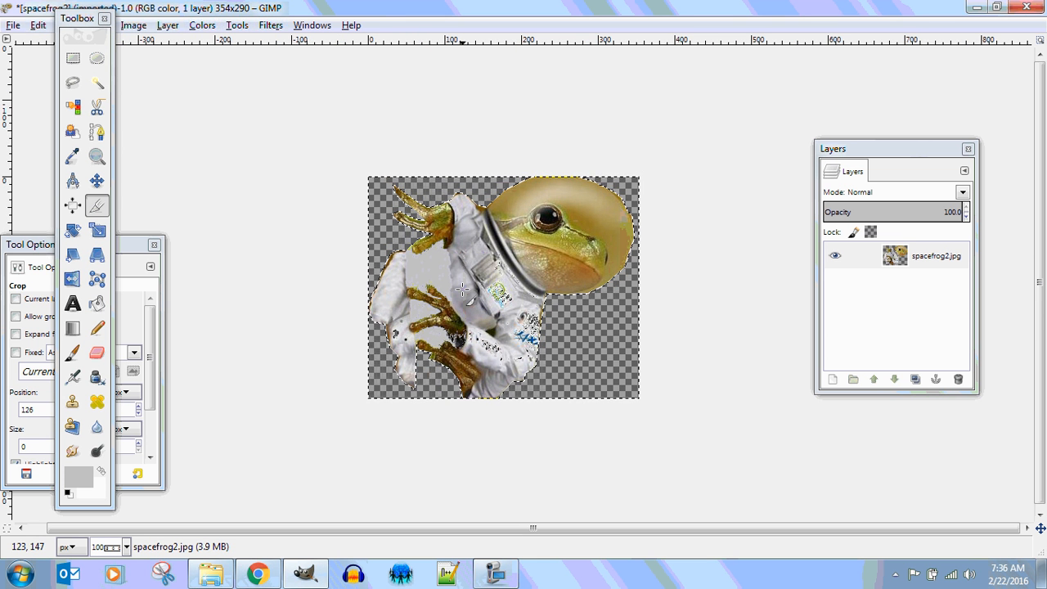
Export the image as spacefrog2.png with default PNG options into the 1.2.1 Picture Pool folder.
left_click(13, 26)
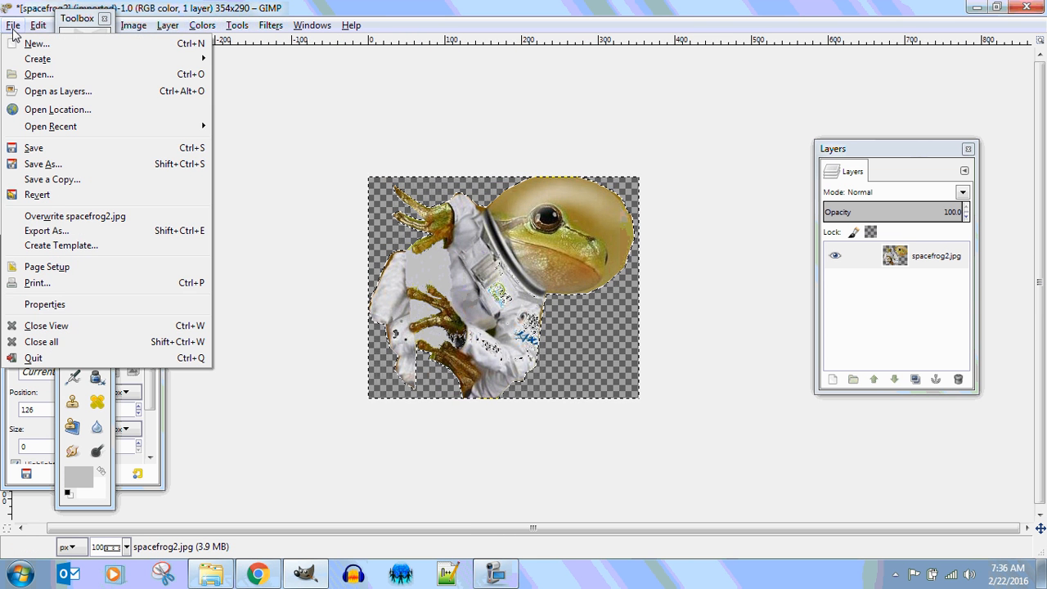
left_click(44, 231)
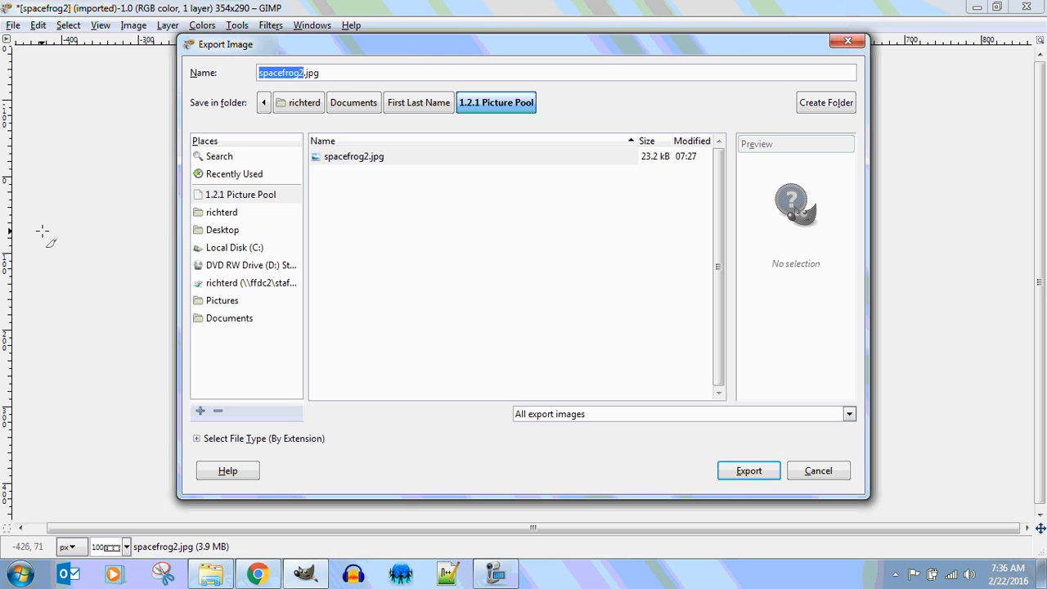
left_click(349, 70)
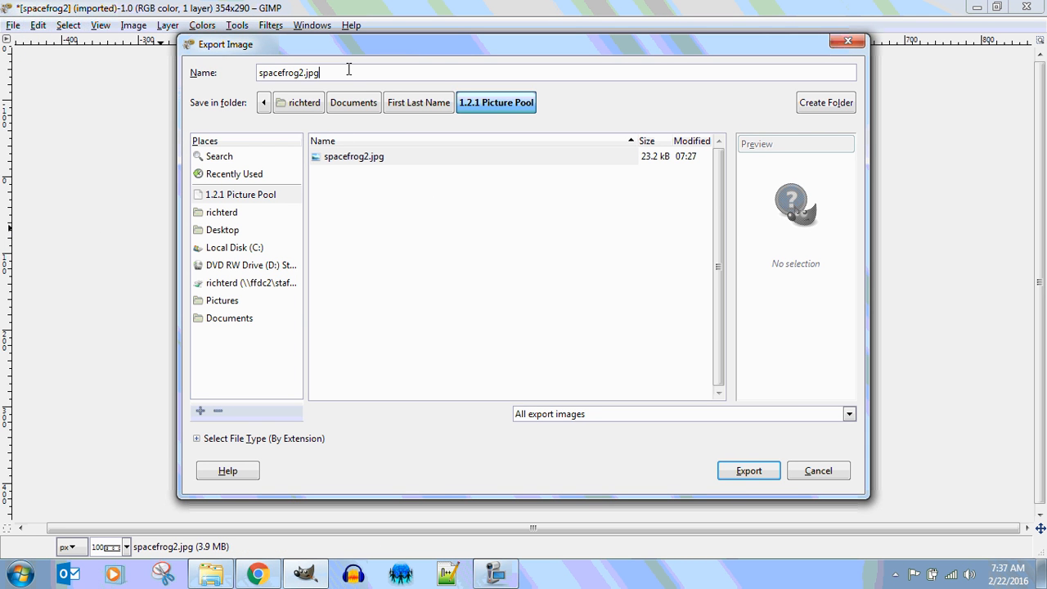
key("BackSpace")
key("BackSpace")
key("BackSpace")
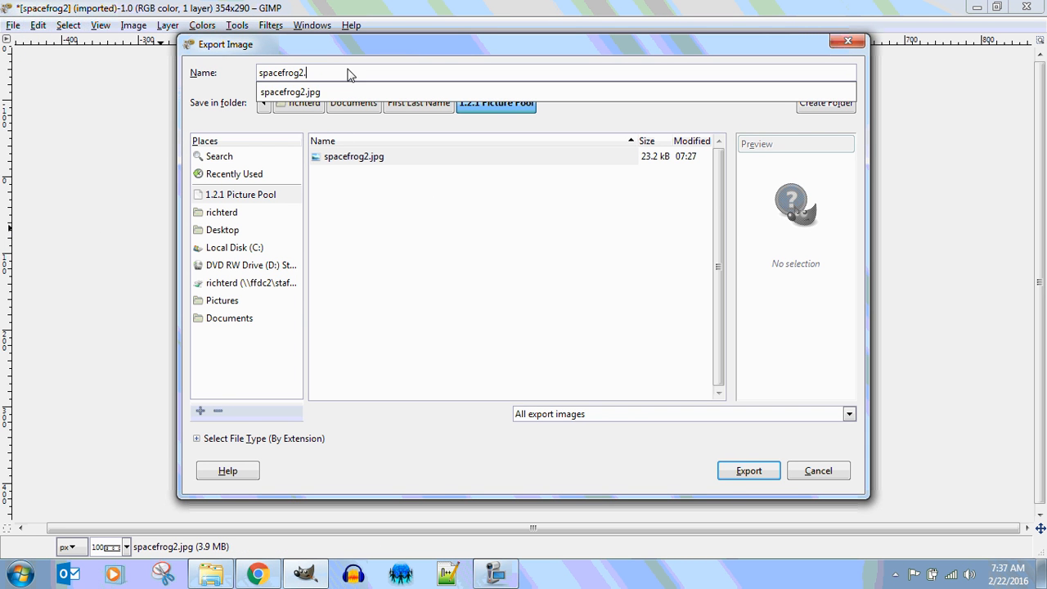
type("png")
left_click(742, 476)
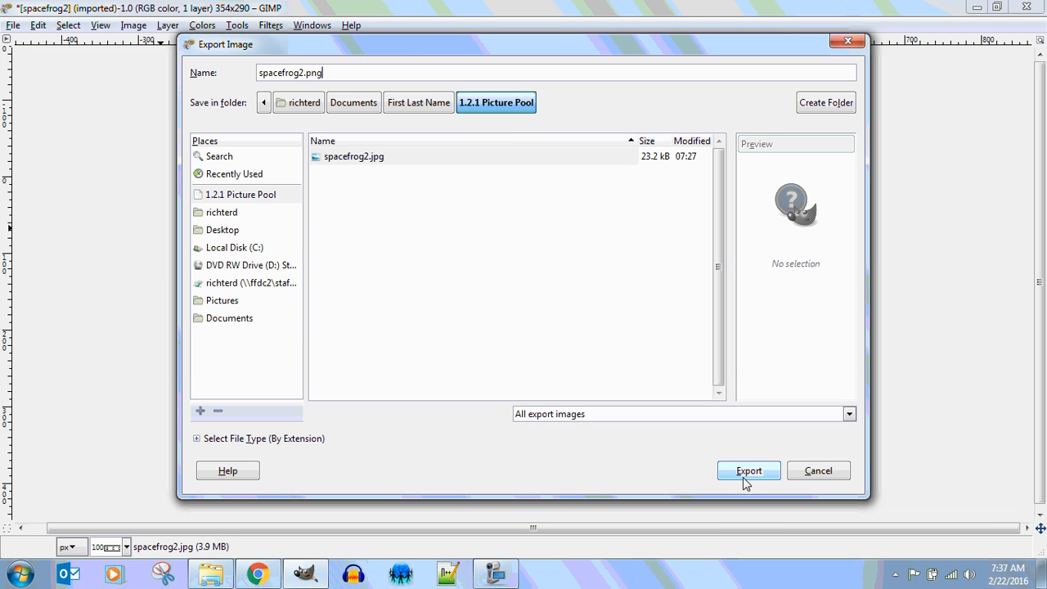
left_click(743, 476)
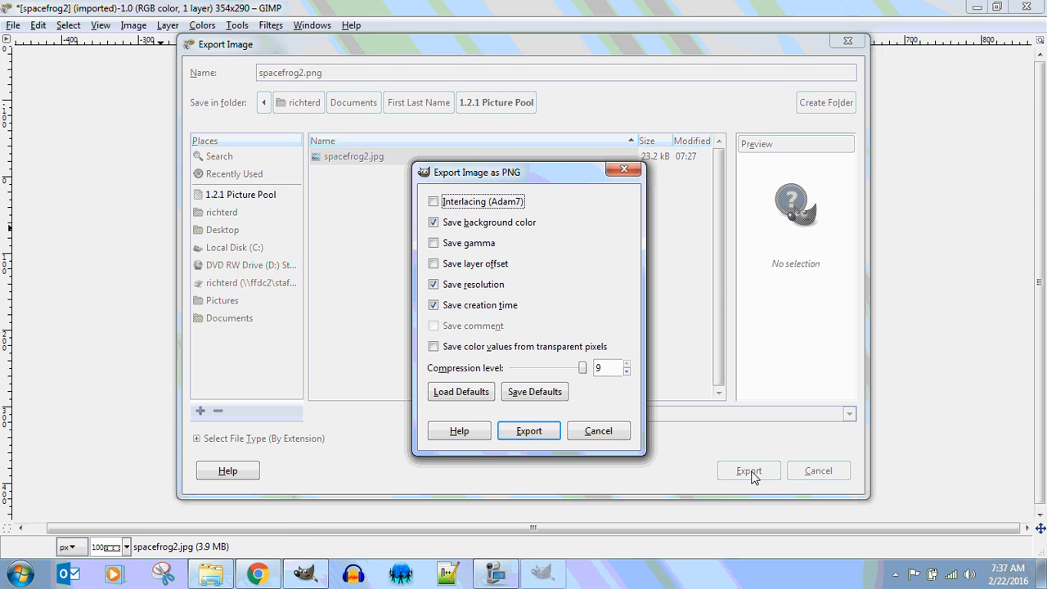
left_click(436, 348)
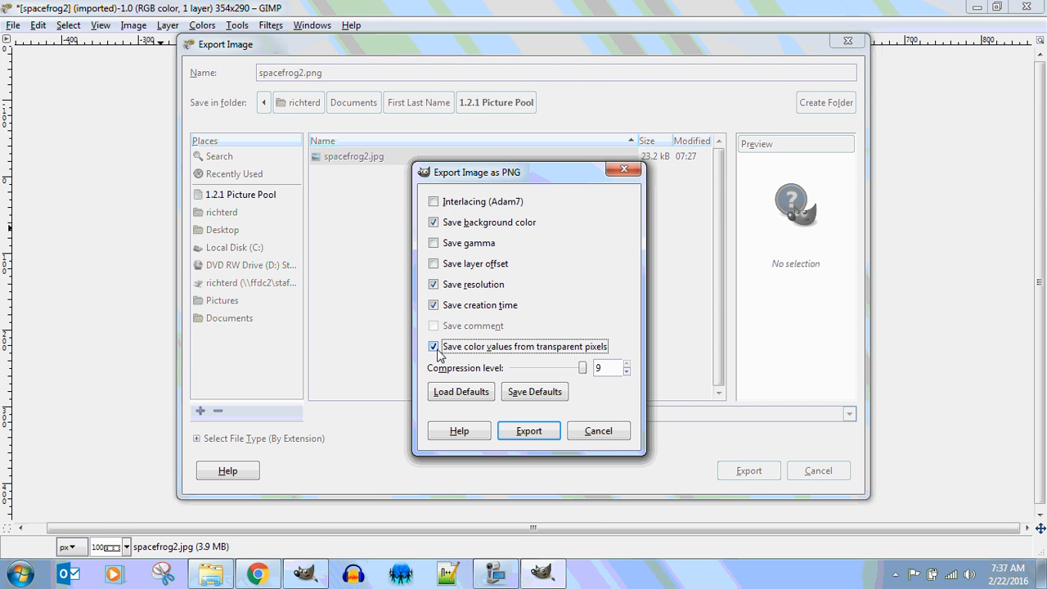
left_click(436, 349)
left_click(543, 432)
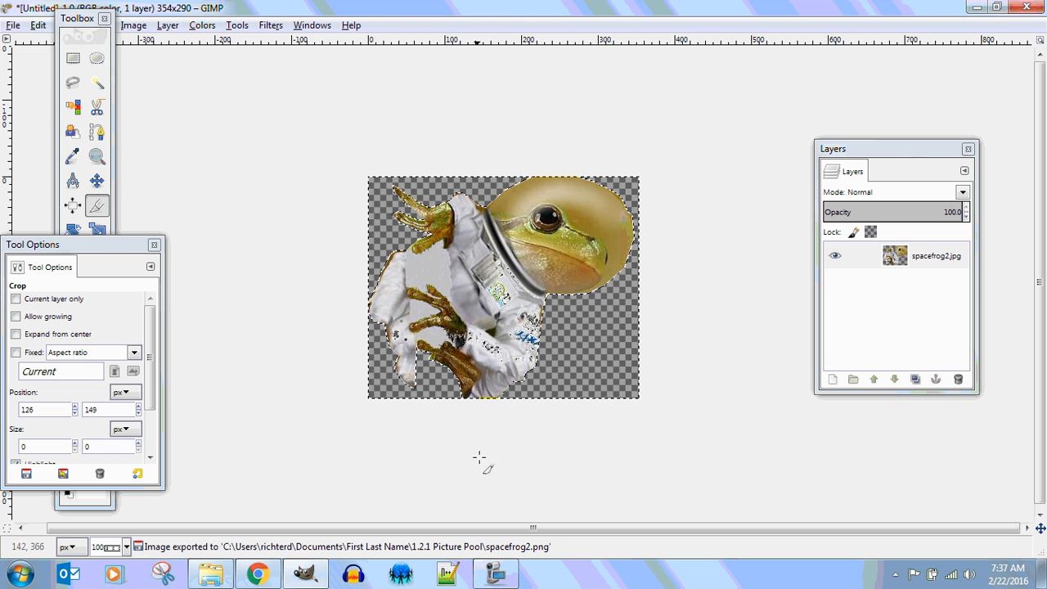
Check both spacefrog2 files in the Picture Pool folder, then return to Chrome.
left_click(211, 574)
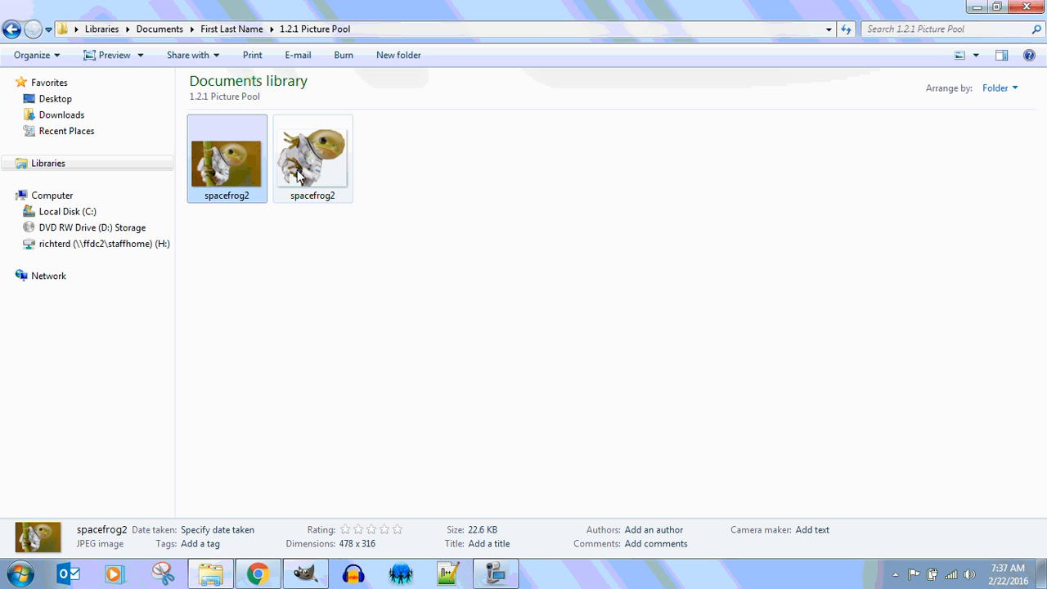
left_click(258, 574)
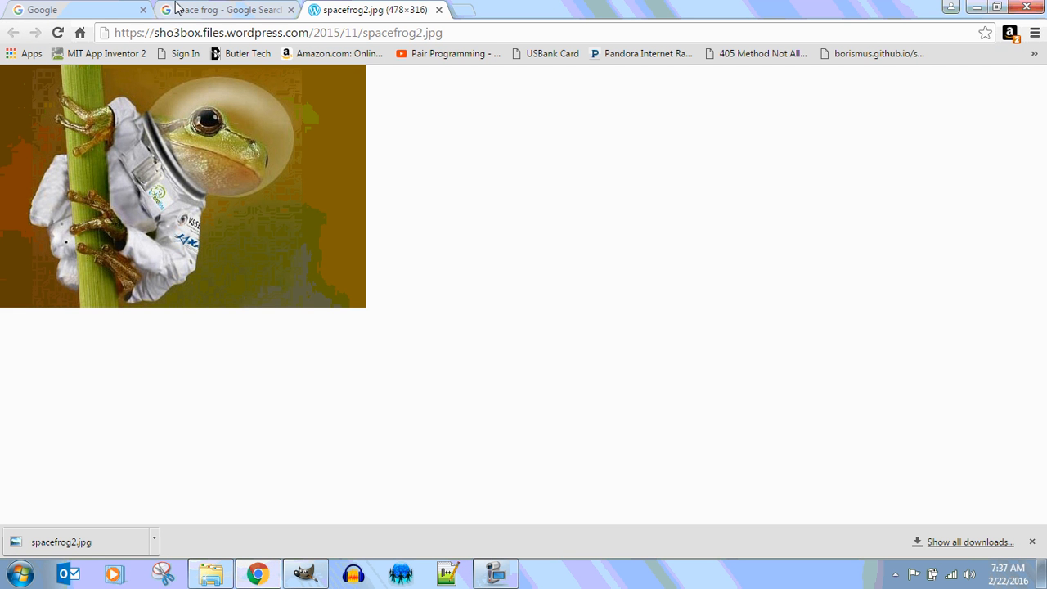
Open a new Chrome tab and load MIT App Inventor 2 from its bookmark.
left_click(463, 10)
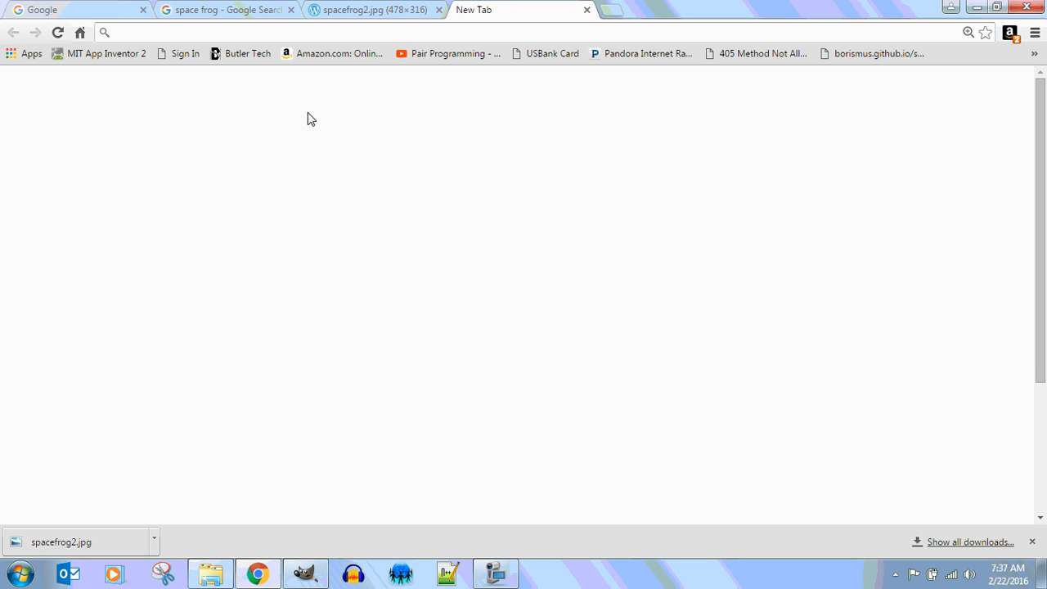
left_click(99, 53)
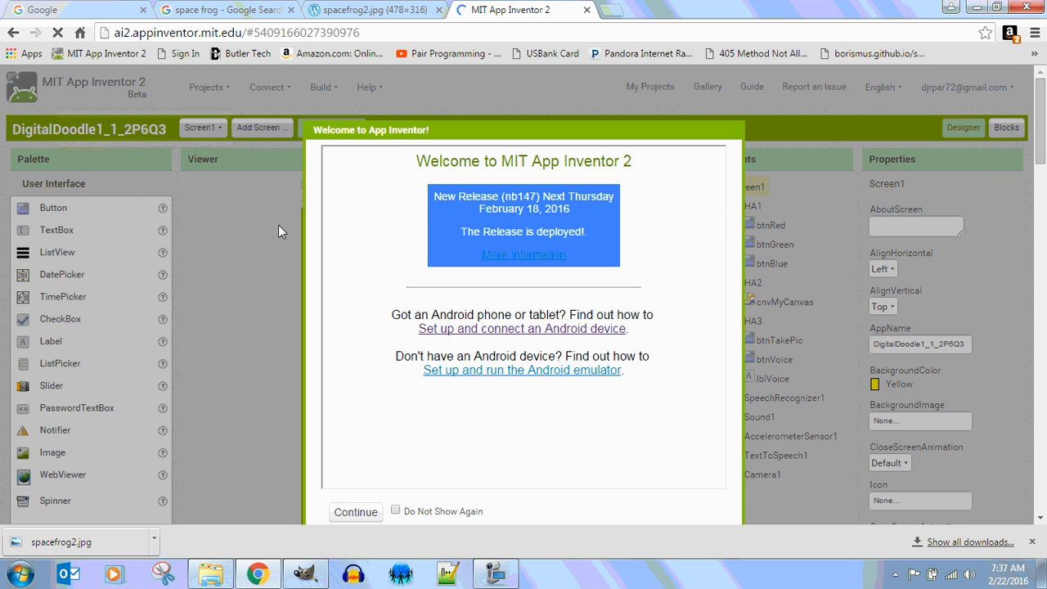
Dismiss the Welcome dialog and browse the My Projects list, topped by DigitalDoodle1_1_2P6Q3.
left_click(356, 511)
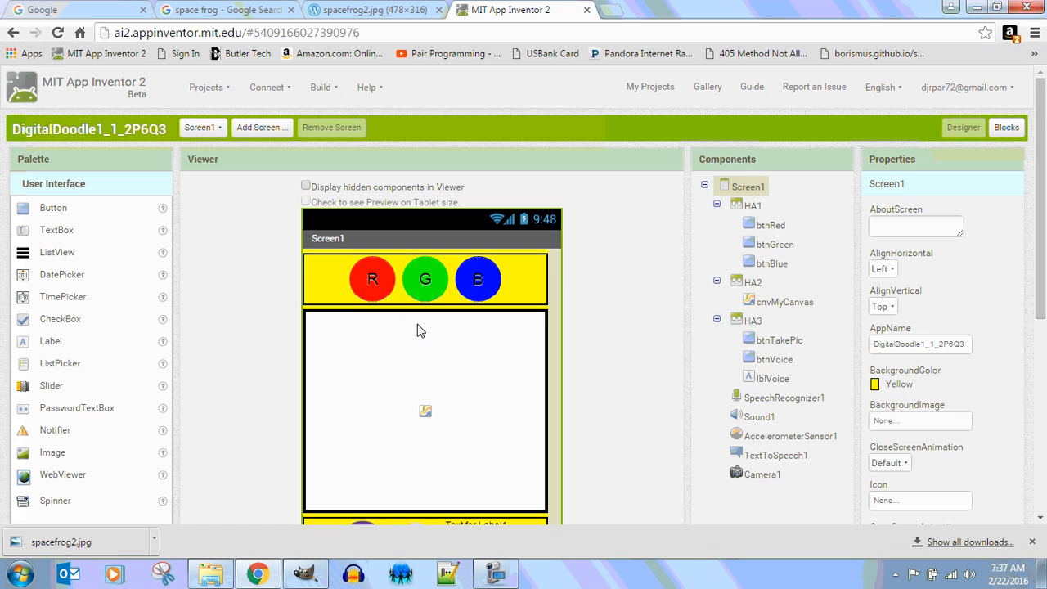
left_click(206, 87)
left_click(216, 120)
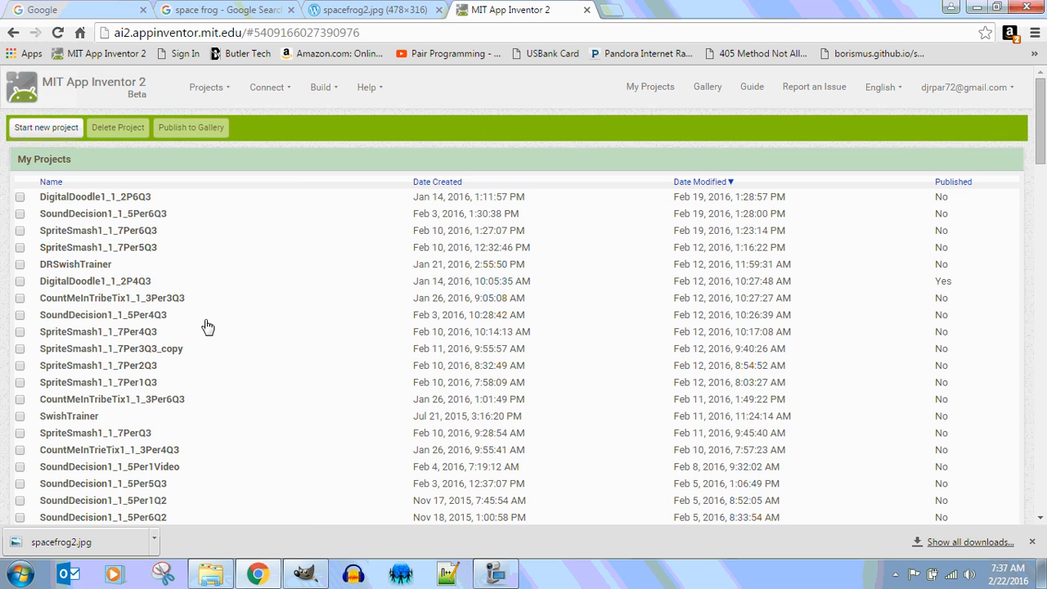
scroll(205, 327, "down", 15)
scroll(206, 325, "down", 10)
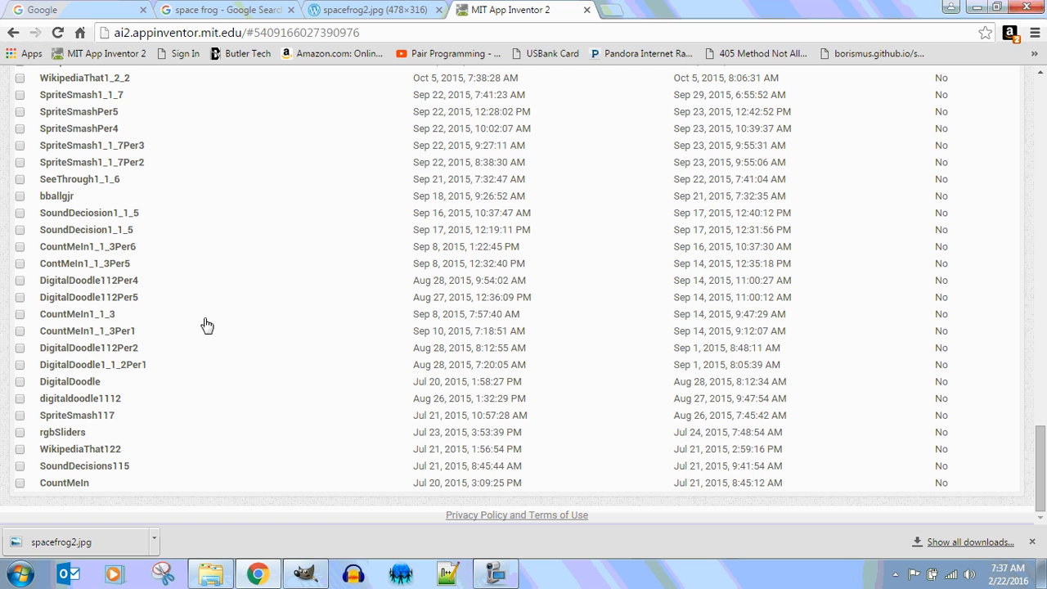
scroll(207, 325, "up", 12)
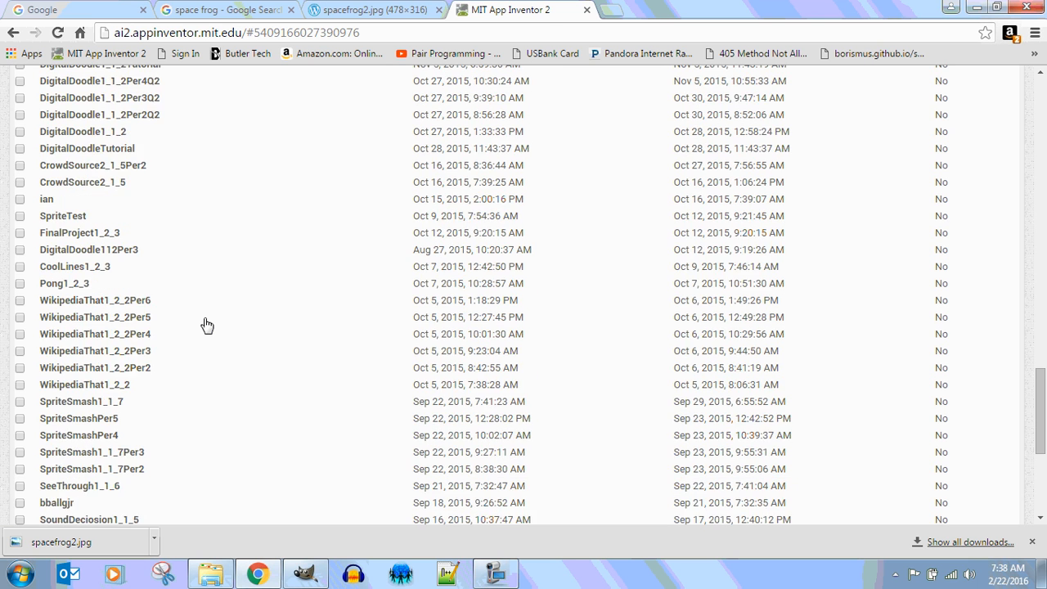
scroll(207, 325, "up", 12)
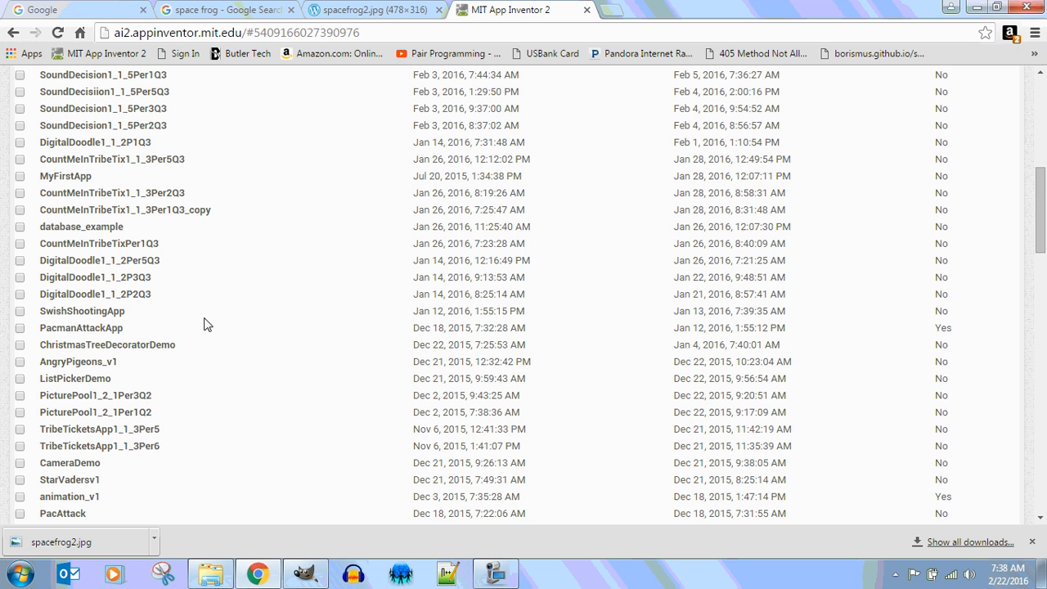
scroll(207, 326, "down", 5)
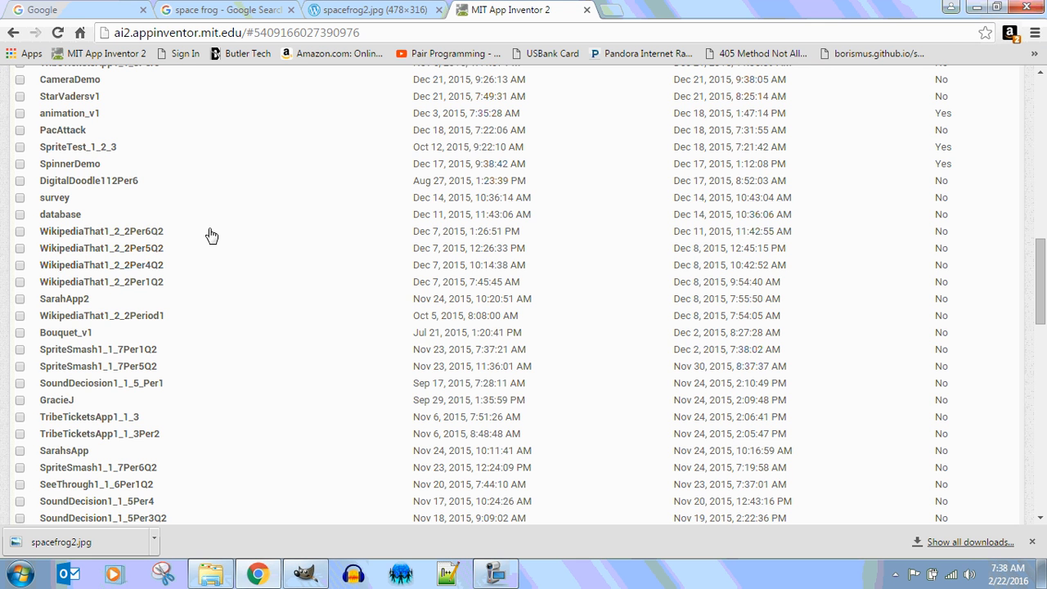
scroll(230, 217, "up", 10)
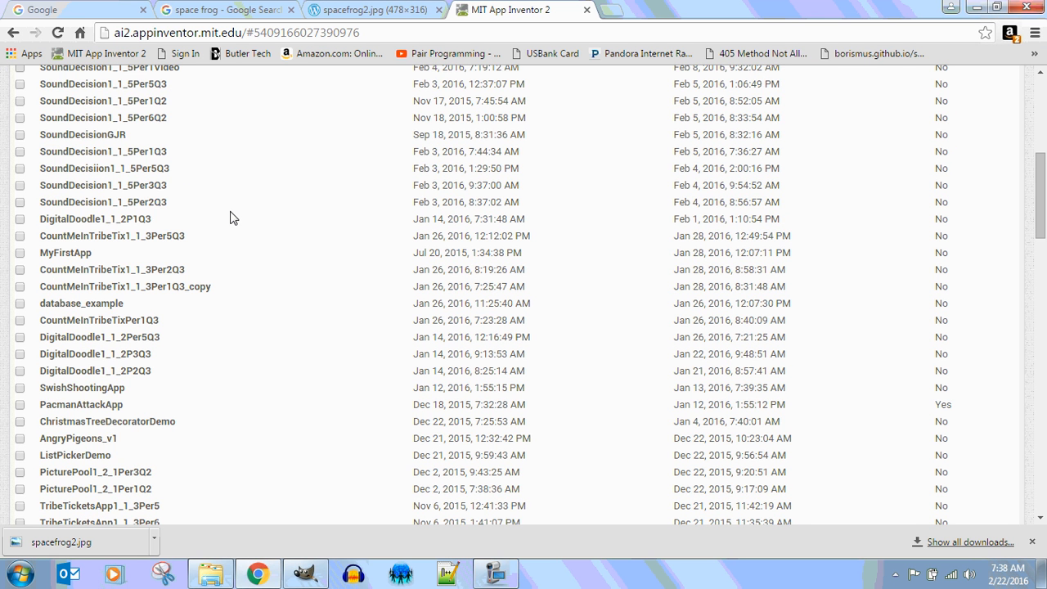
scroll(230, 217, "up", 5)
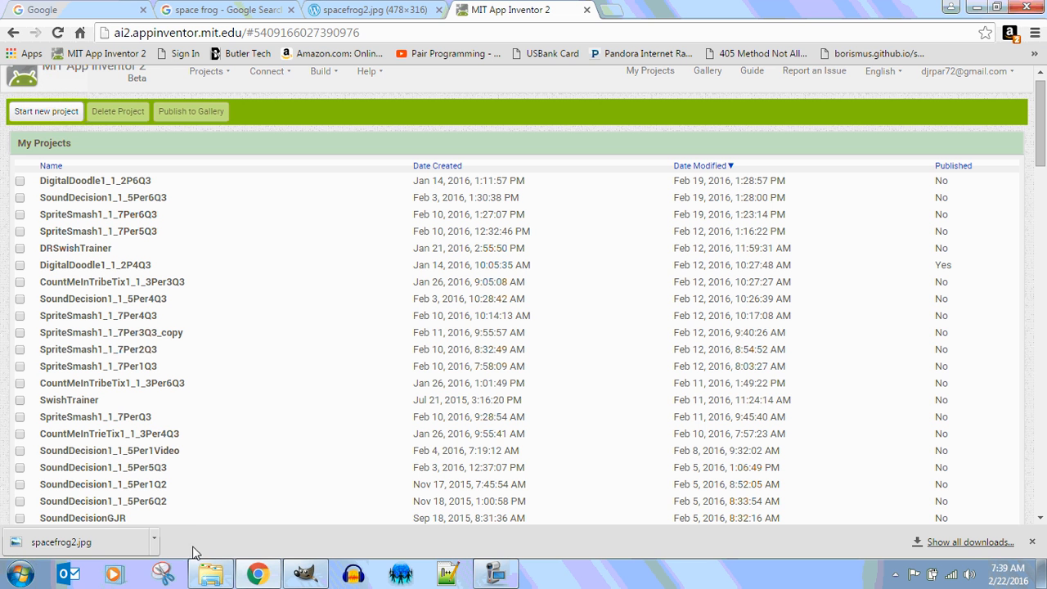
mouse_move(219, 581)
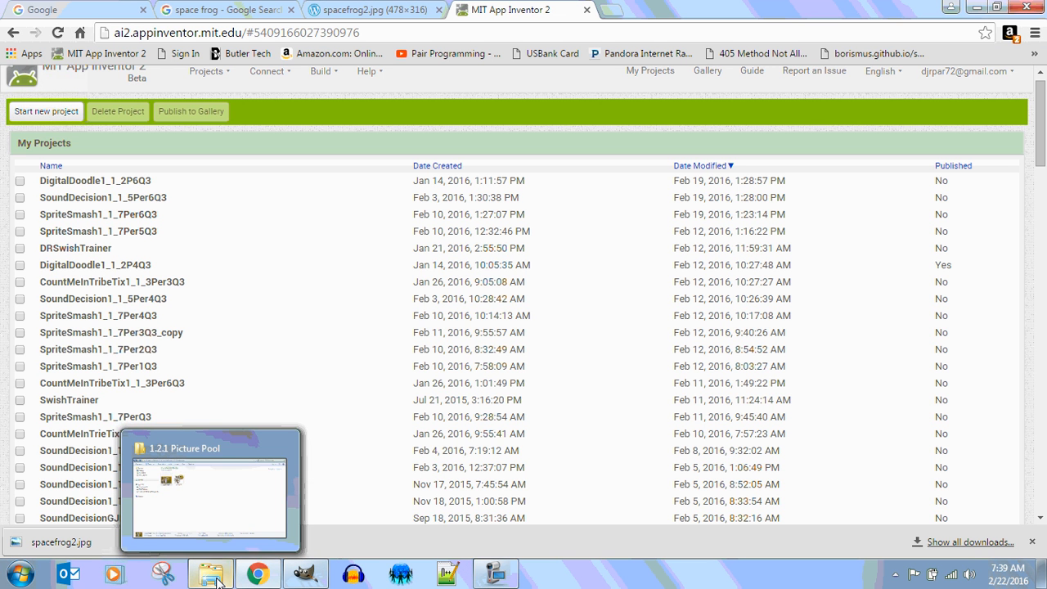
scroll(1034, 147, "up", 1)
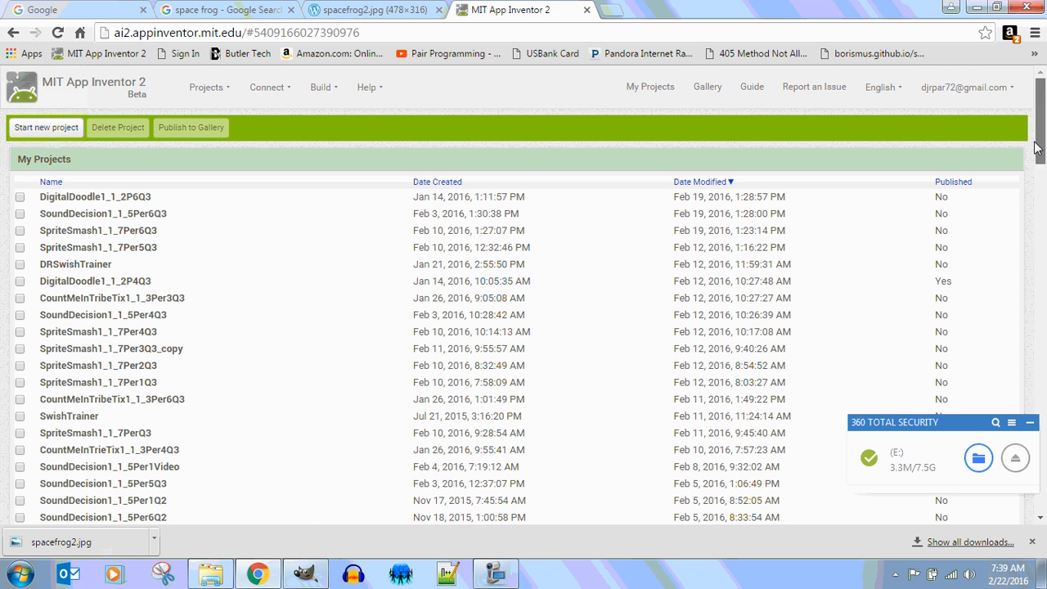
left_click(211, 88)
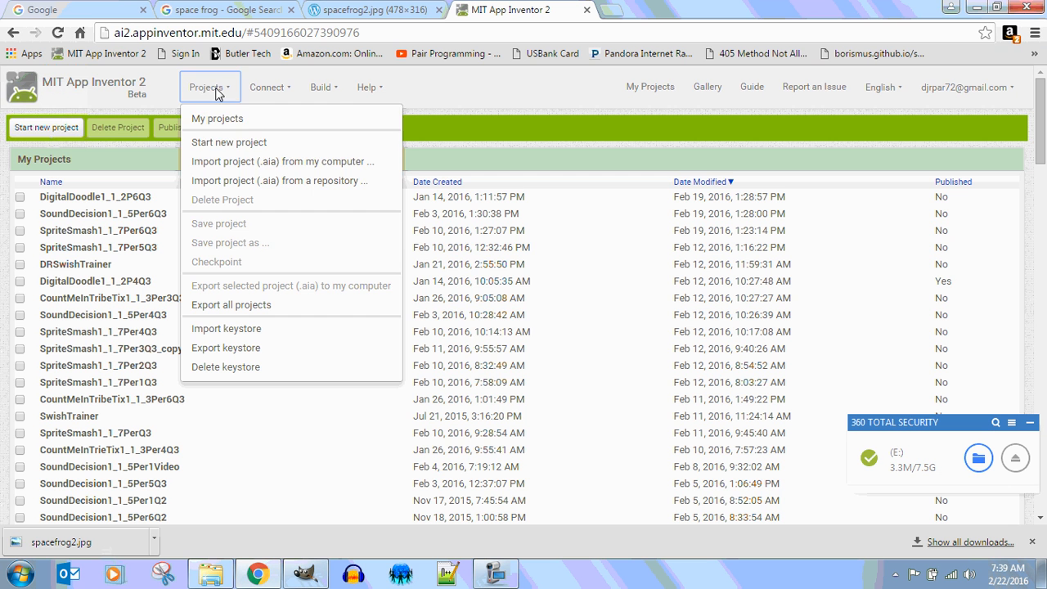
left_click(237, 161)
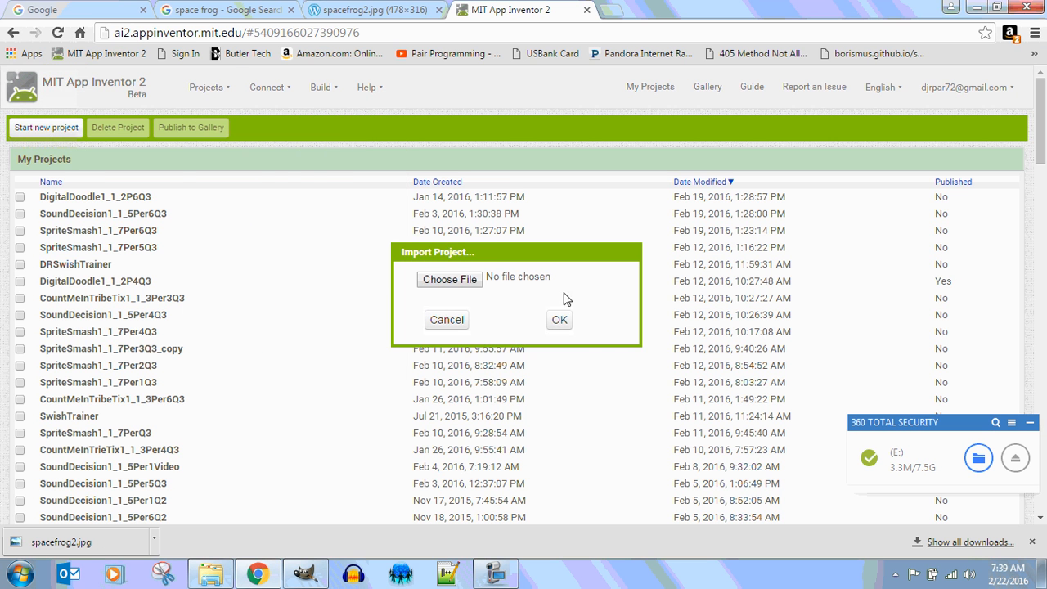
left_click(465, 286)
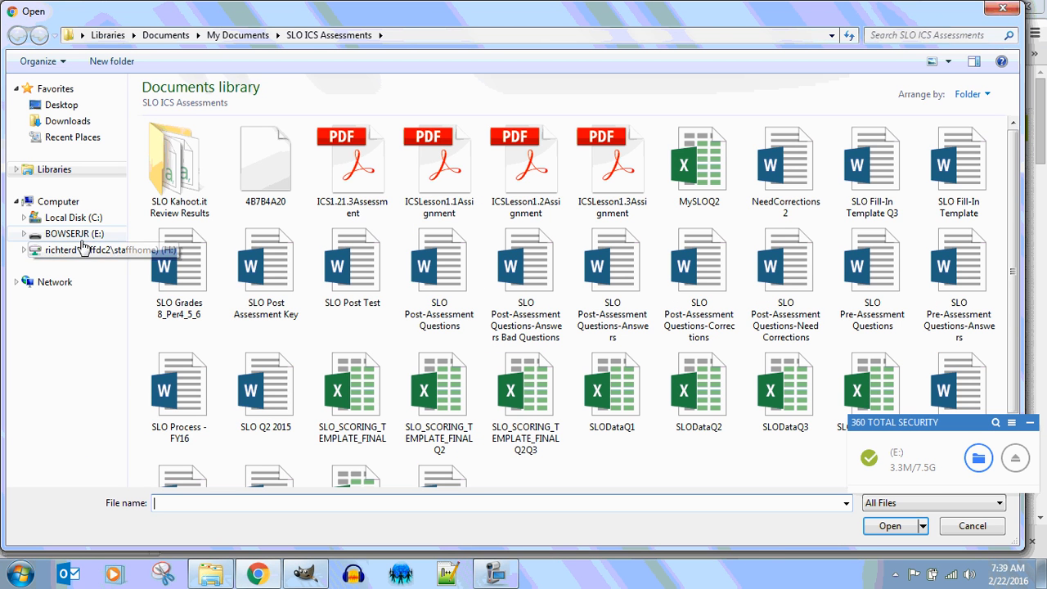
left_click(77, 234)
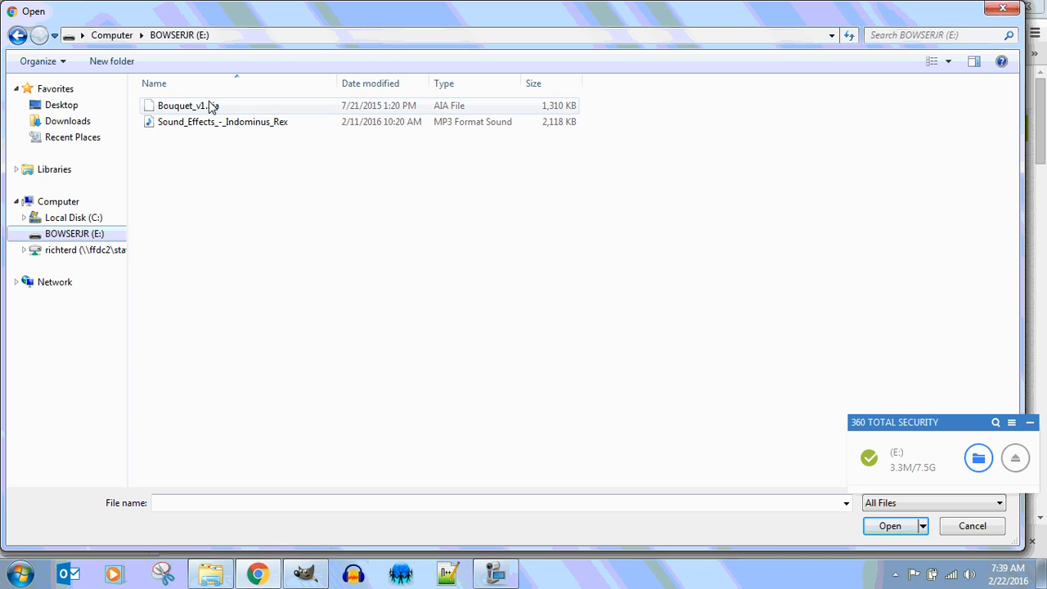
left_click(211, 107)
left_click(890, 526)
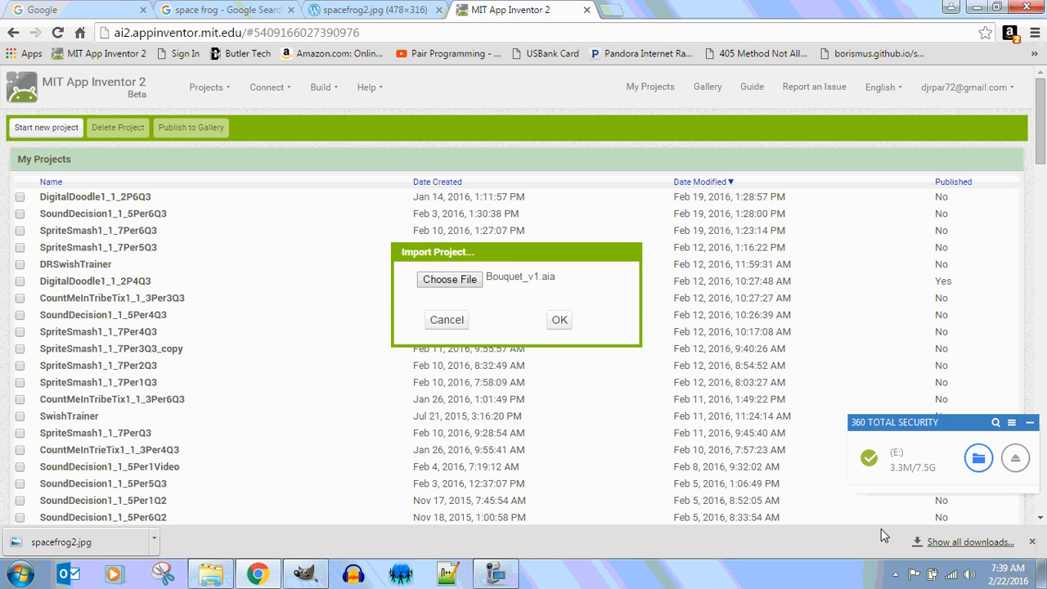
left_click(559, 319)
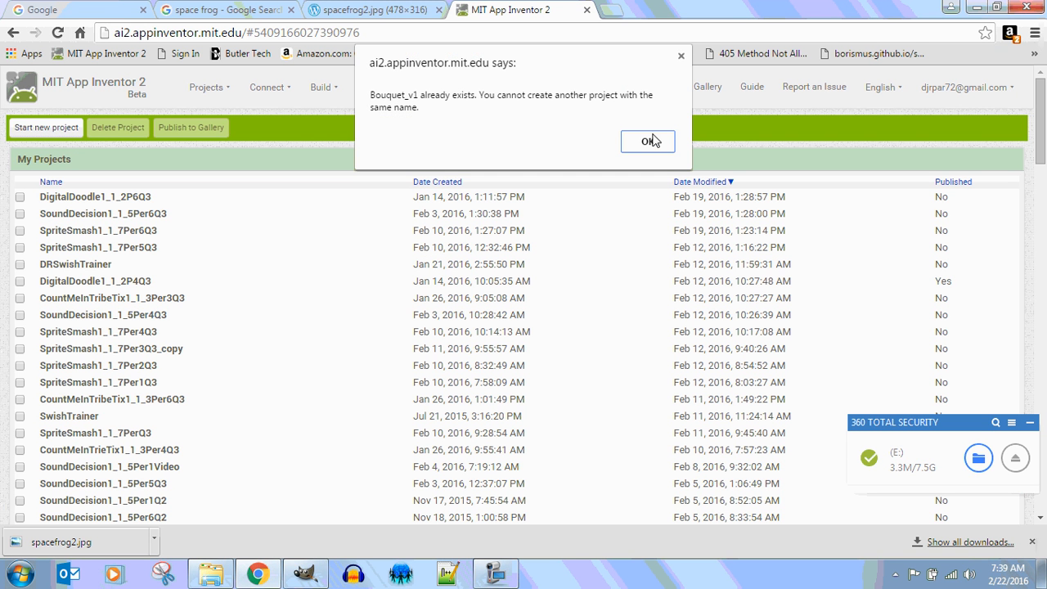
left_click(649, 141)
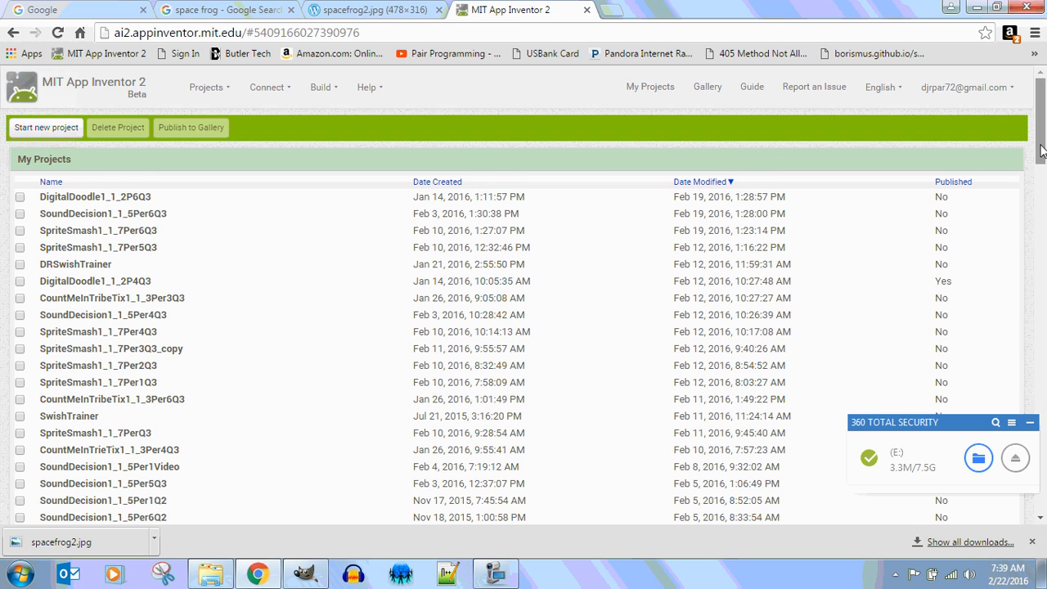
left_click_drag(1041, 153, 1043, 309)
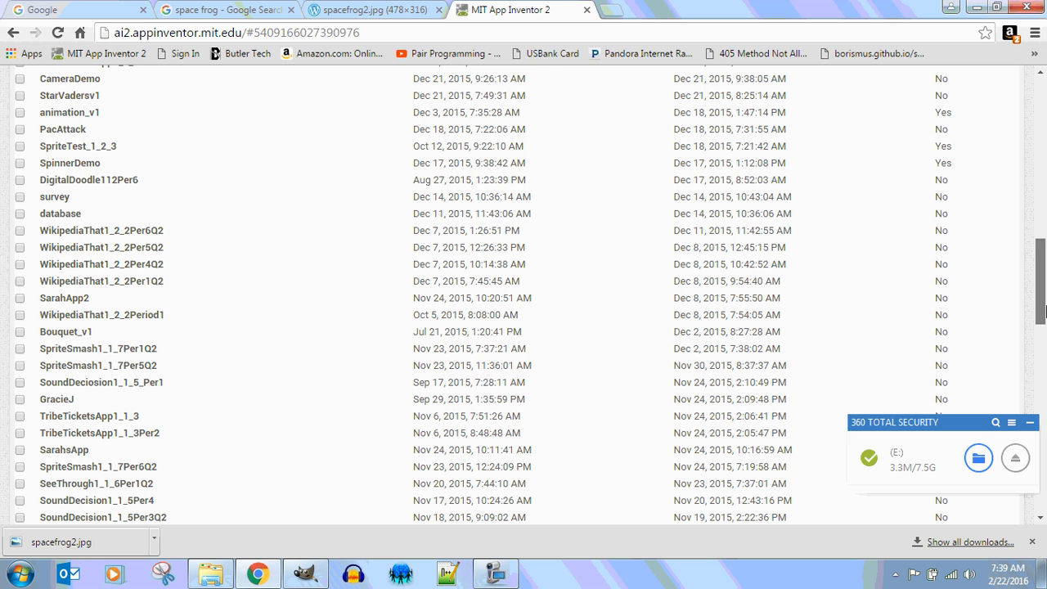
Open the Bouquet_v1 project and move the Sprite_Bird figure down and right.
left_click(72, 335)
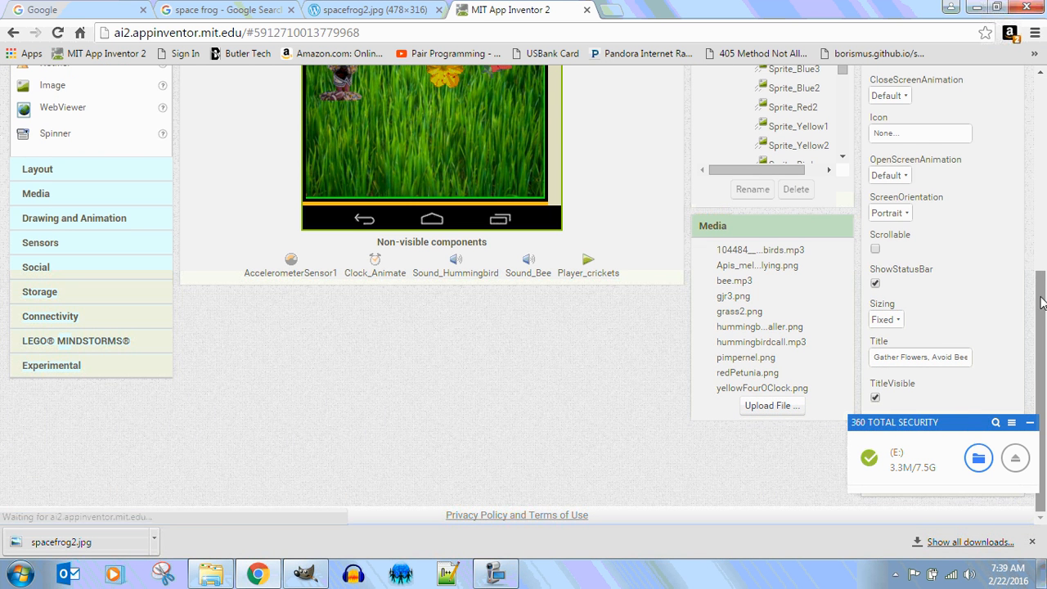
left_click_drag(1041, 297, 1041, 132)
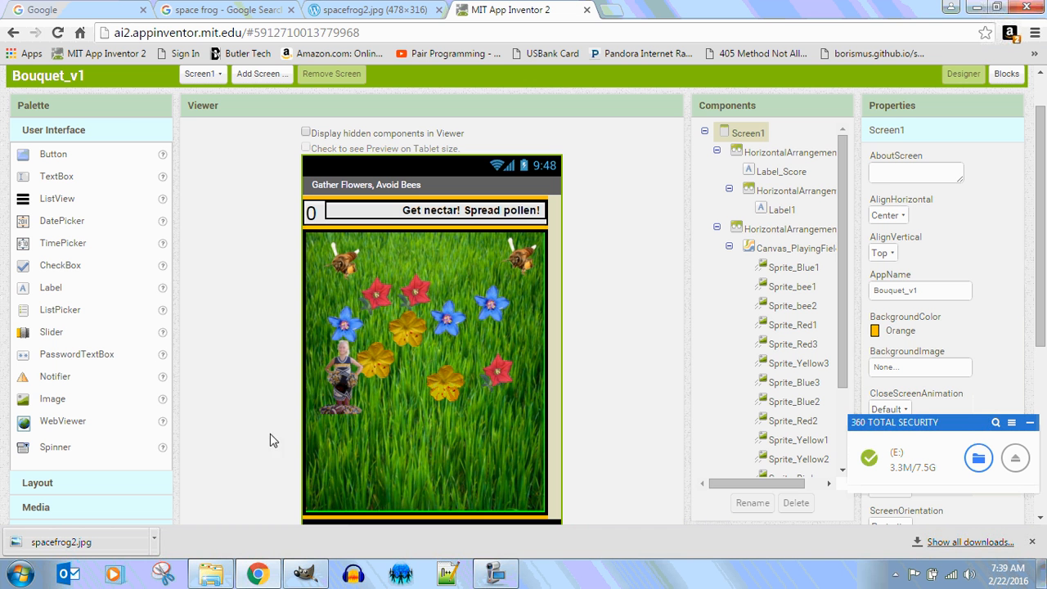
left_click_drag(353, 399, 397, 429)
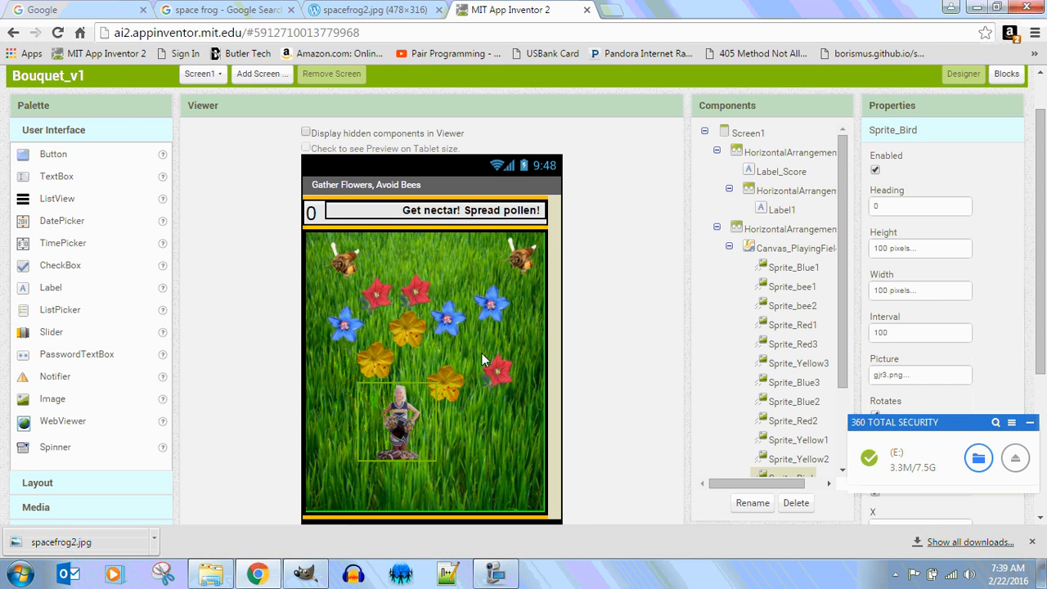
scroll(1045, 305, "up", 1)
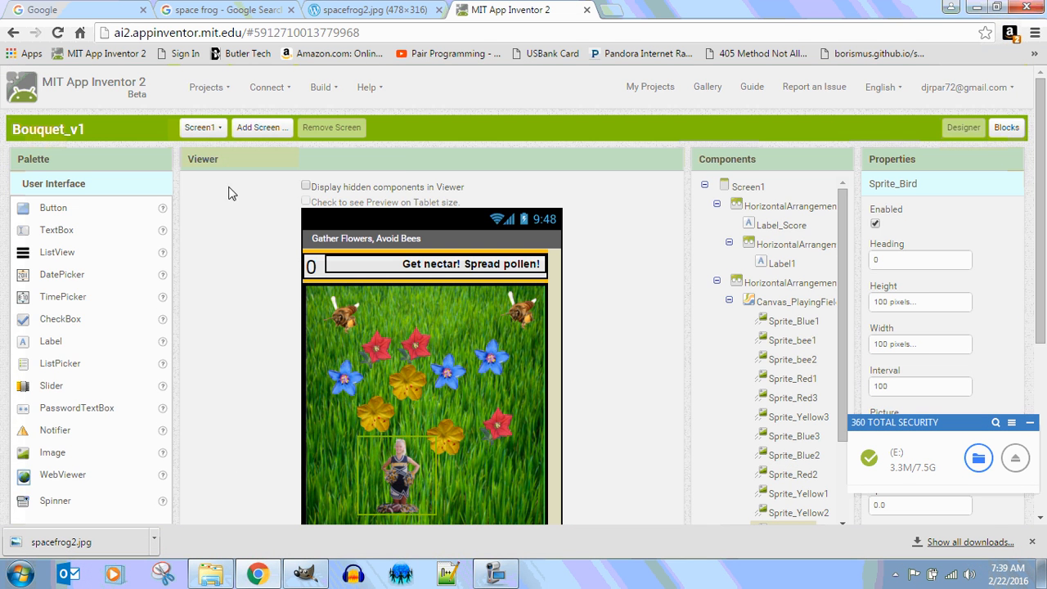
Save a copy of the project as PicturePool1_2_1Per1Q3.
left_click(205, 88)
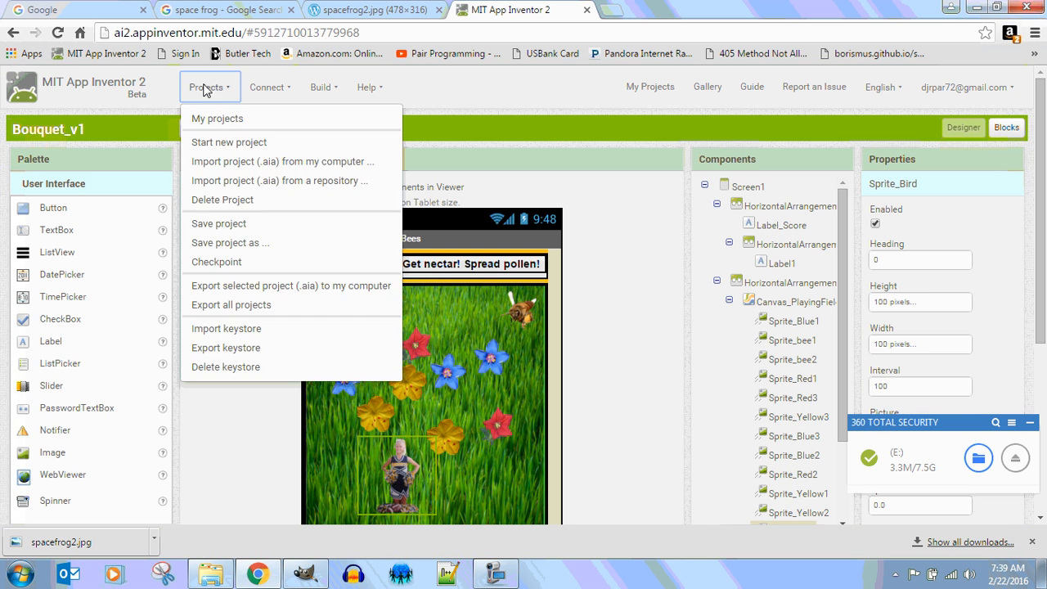
left_click(264, 247)
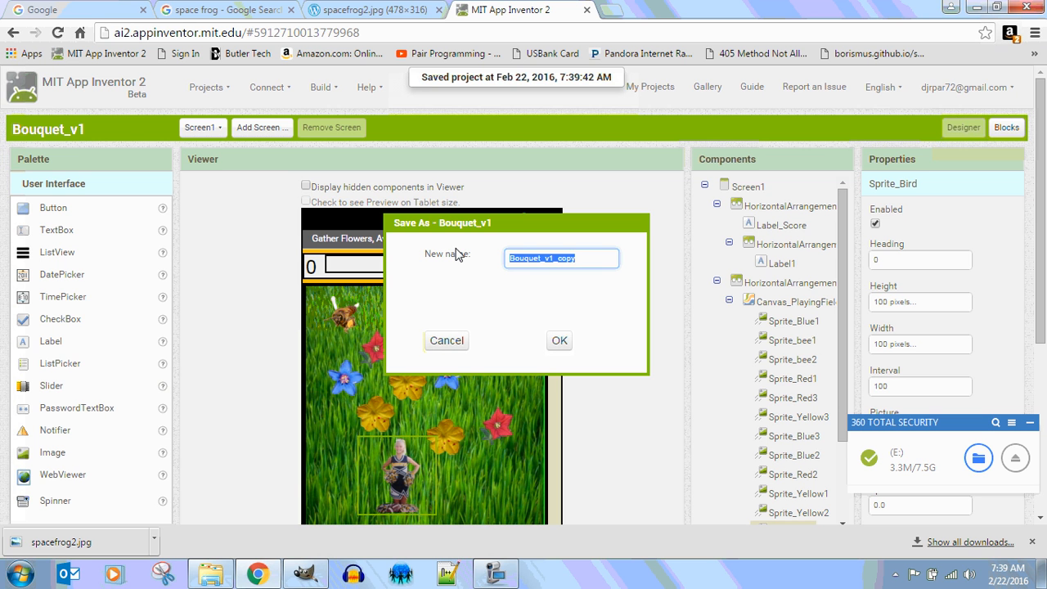
type("Pictur")
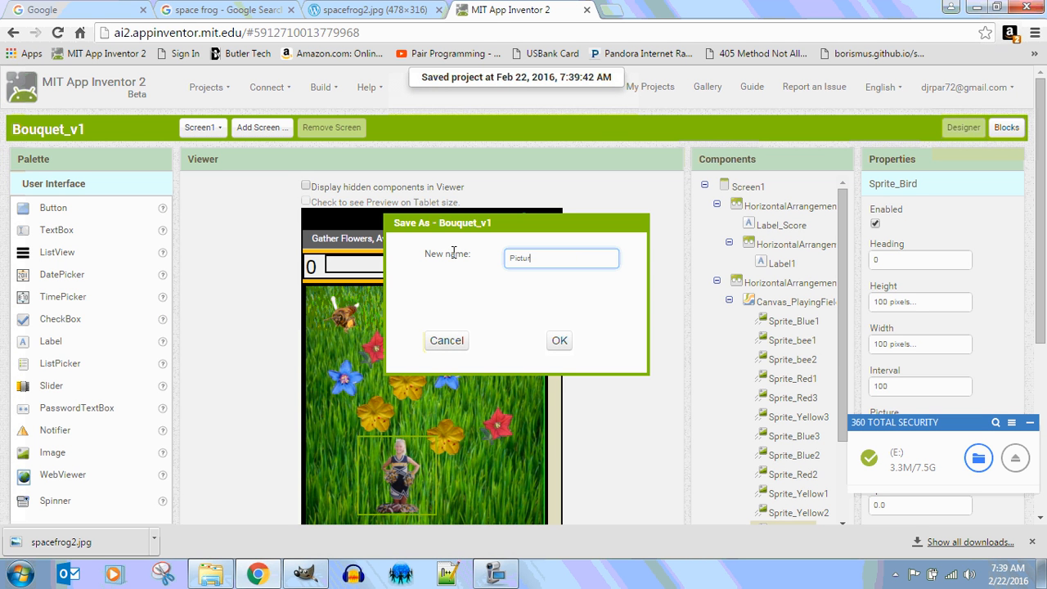
type("ePool1_2_1Per1Q3")
left_click(573, 337)
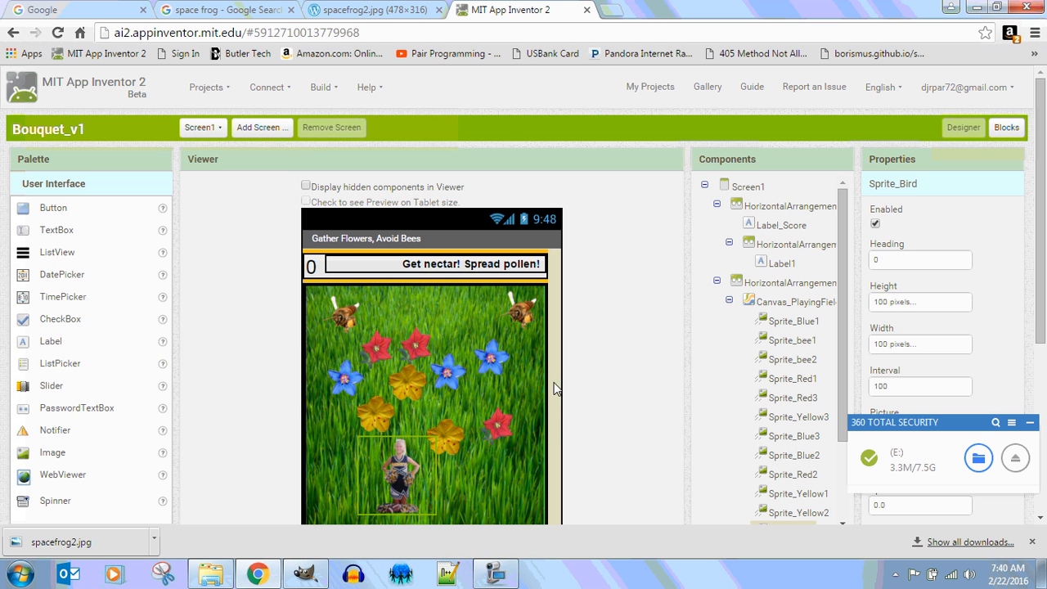
Nudge the bird sprite slightly right on the canvas.
left_click_drag(401, 478, 418, 479)
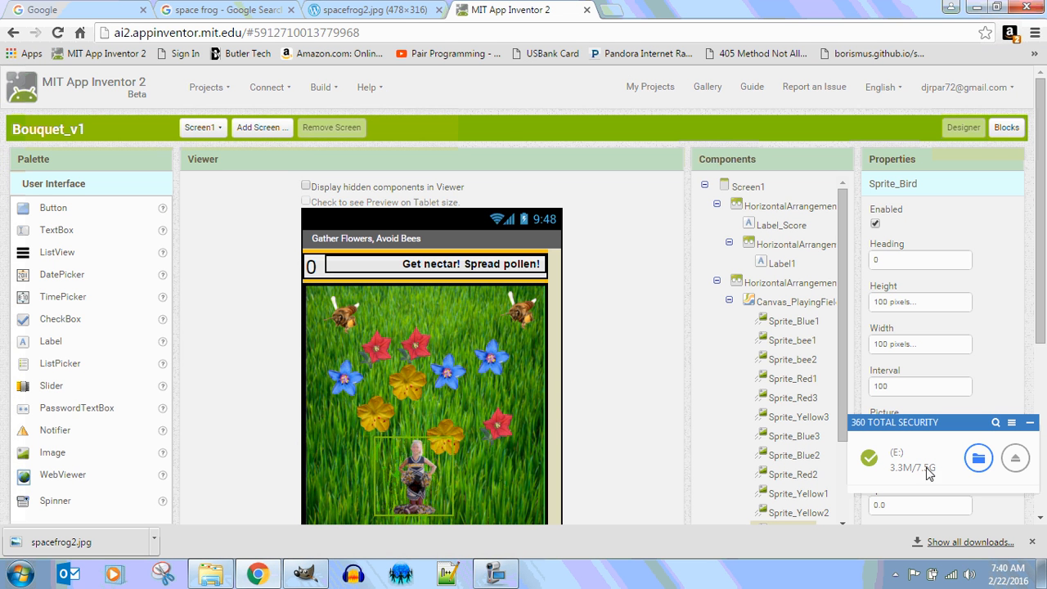
scroll(1022, 368, "down", 1)
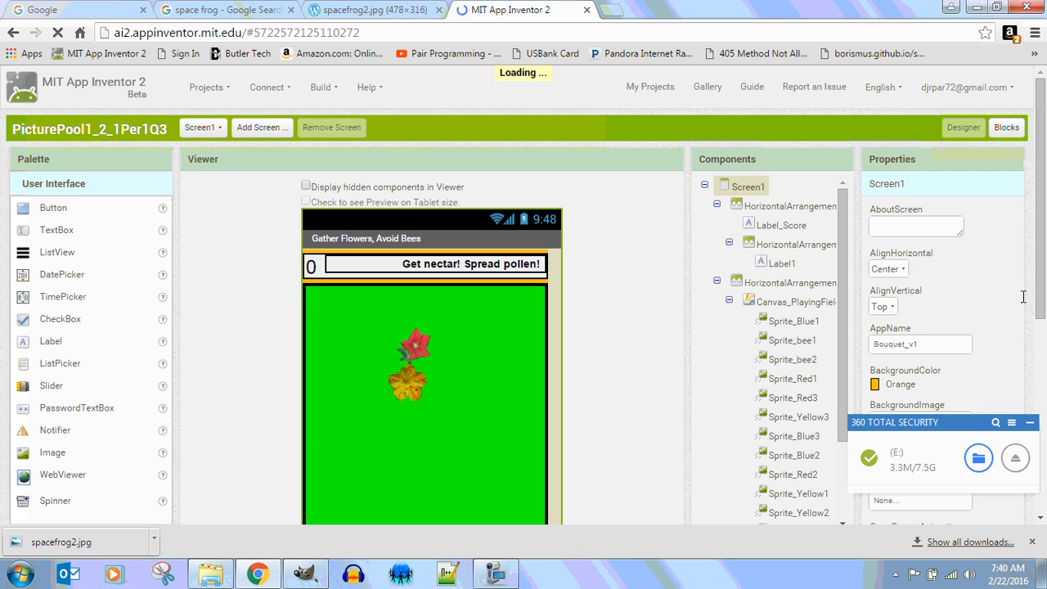
left_click_drag(1040, 308, 1042, 410)
left_click_drag(843, 245, 850, 320)
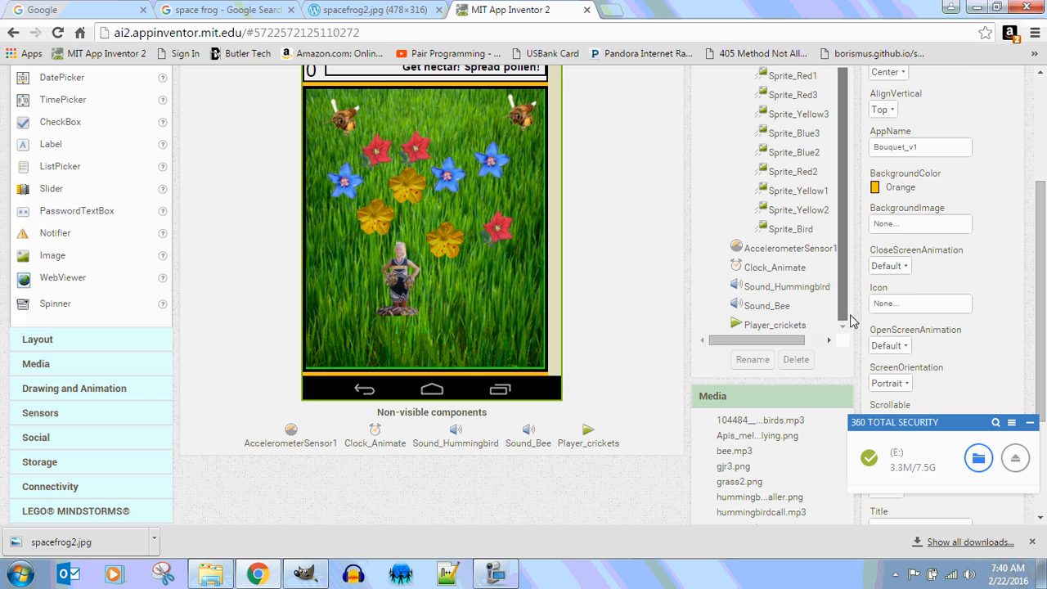
Rename the Sprite_Bird component to Sprite_SpaceFrog.
left_click(804, 229)
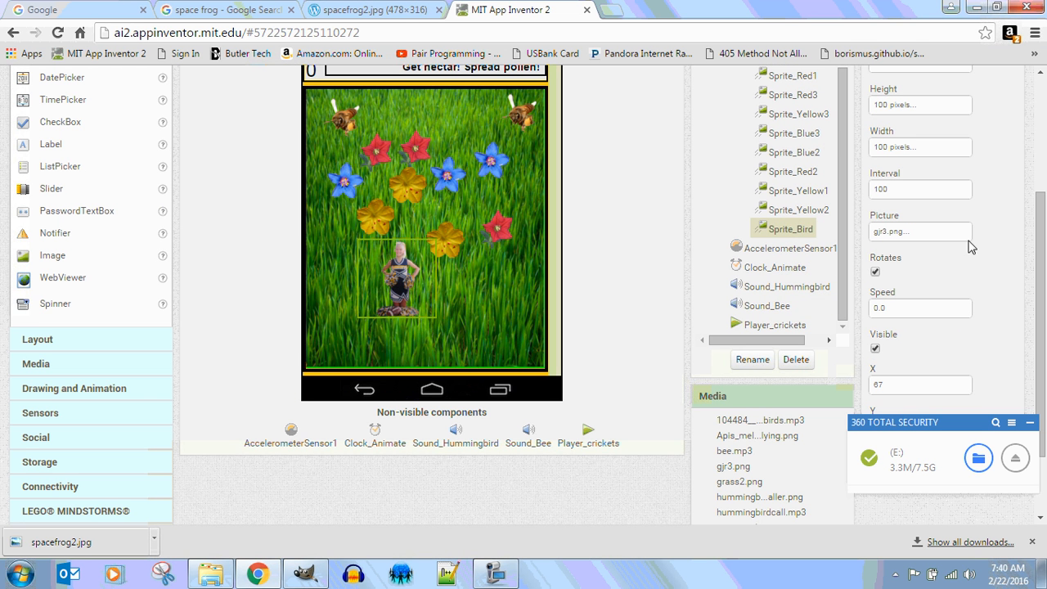
left_click(752, 360)
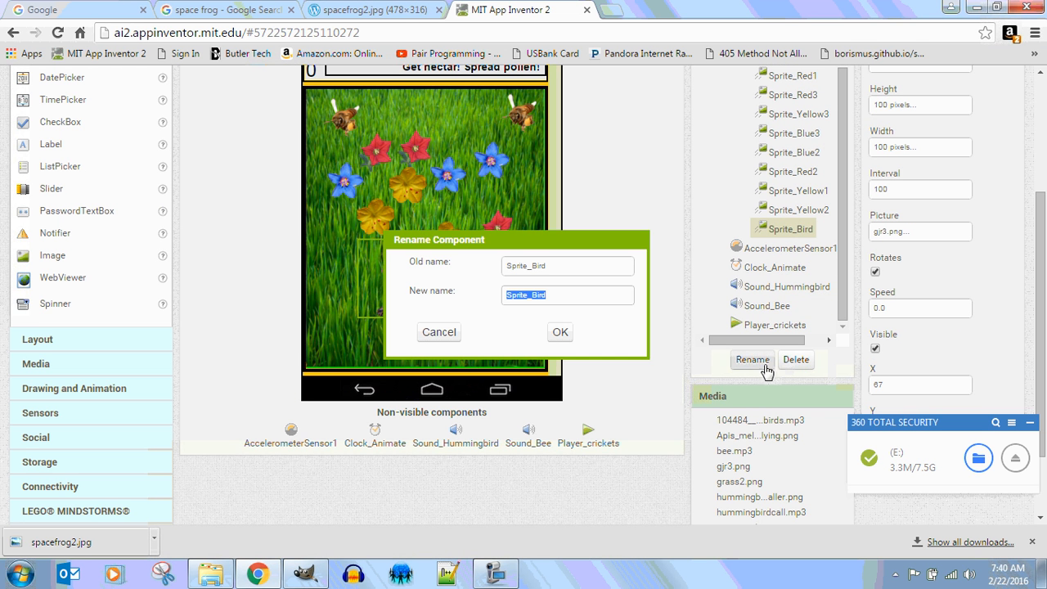
left_click(565, 294)
key("BackSpace")
key("BackSpace")
key("BackSpace")
key("BackSpace")
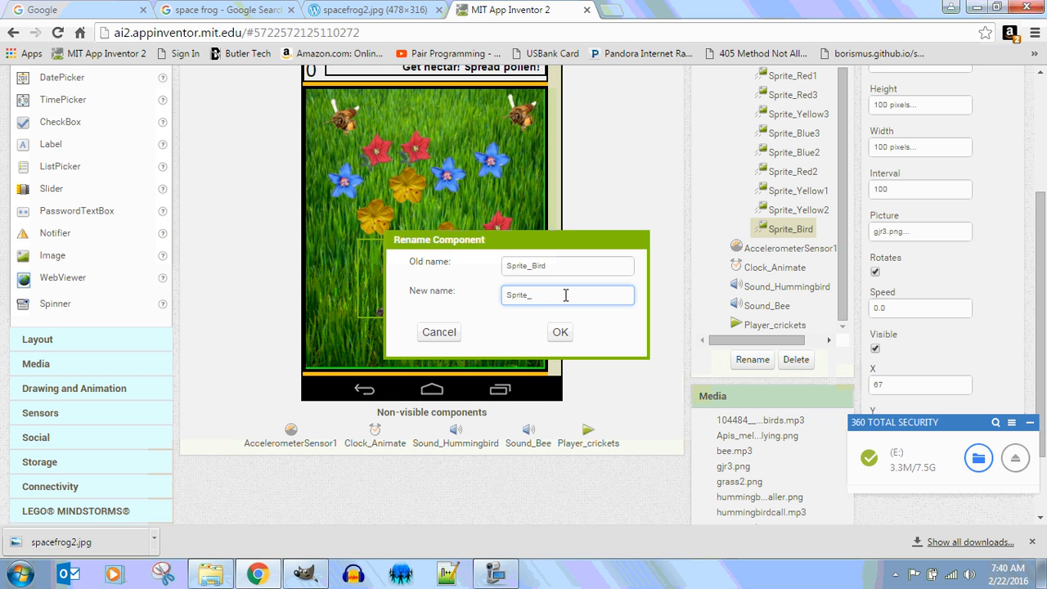
type("SpaceFrog")
key("Return")
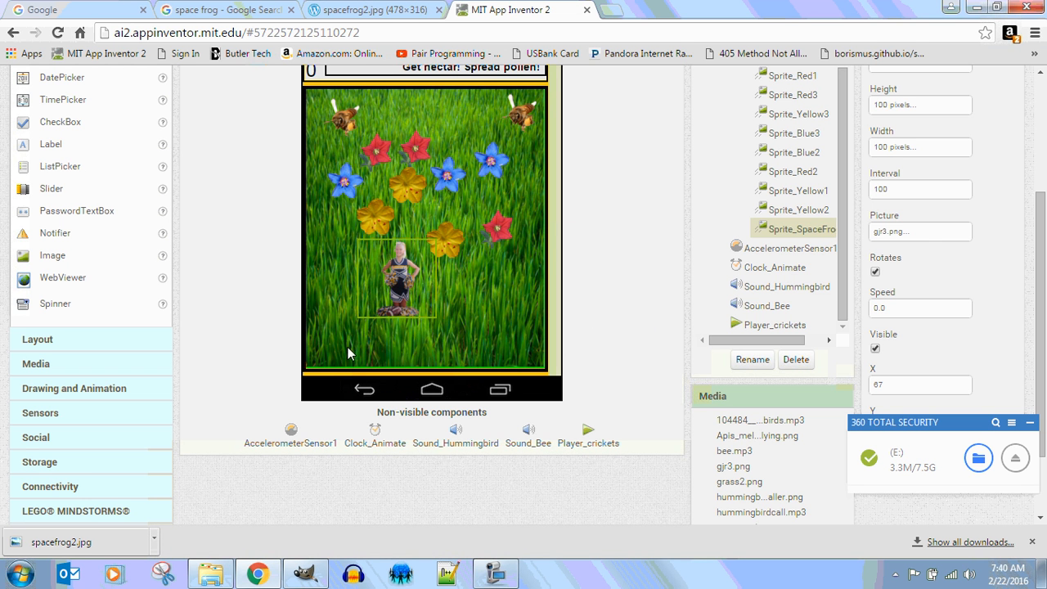
Upload spacefrog2.png from 1.2.1 Picture Pool as Sprite_SpaceFrog's picture and move it to X 98.
left_click(922, 233)
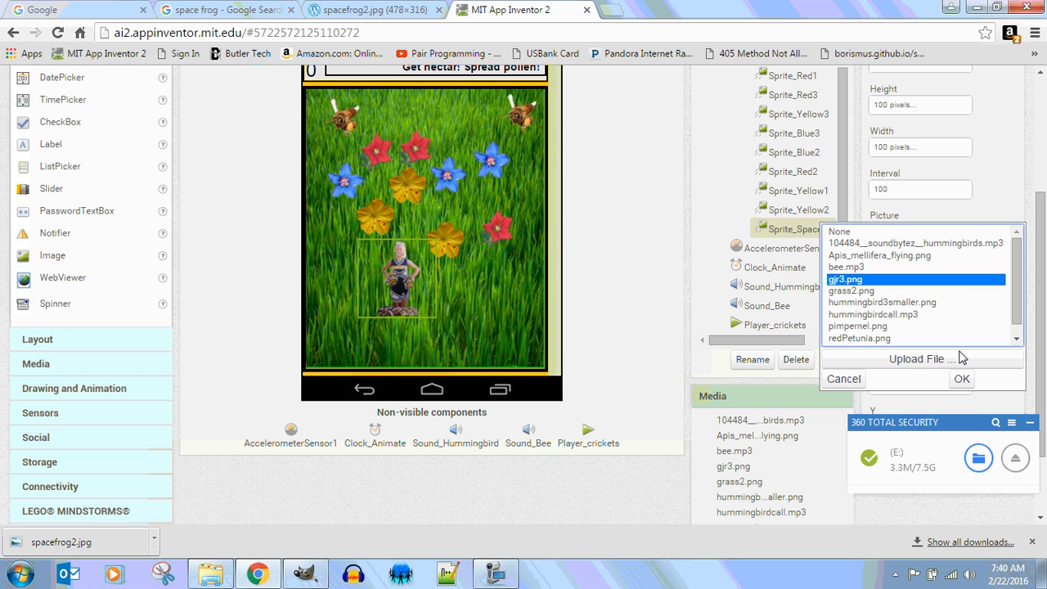
left_click(940, 367)
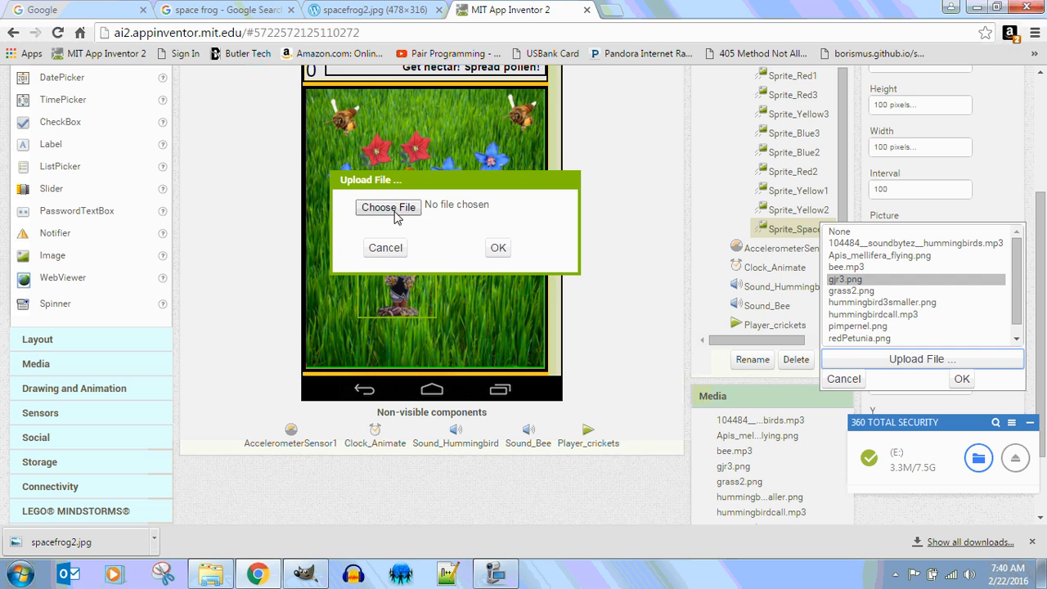
left_click(397, 214)
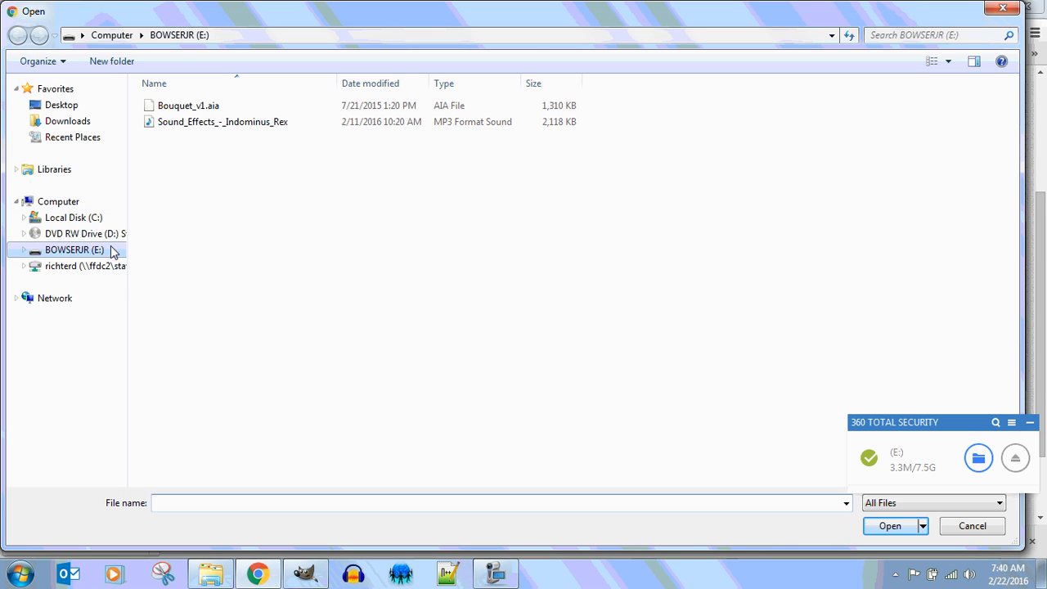
left_click(57, 169)
double_click(195, 141)
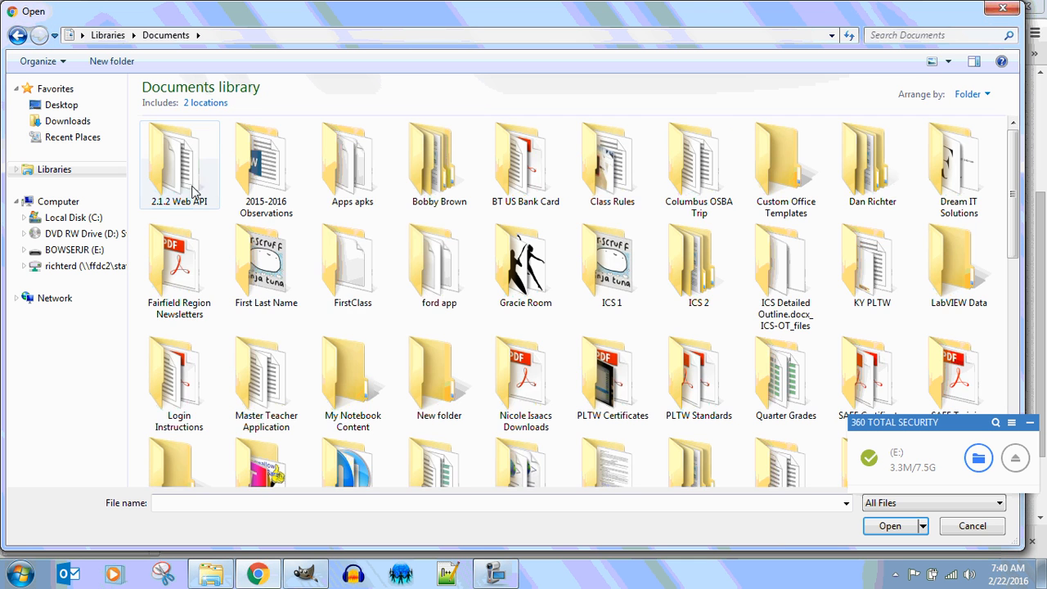
double_click(273, 266)
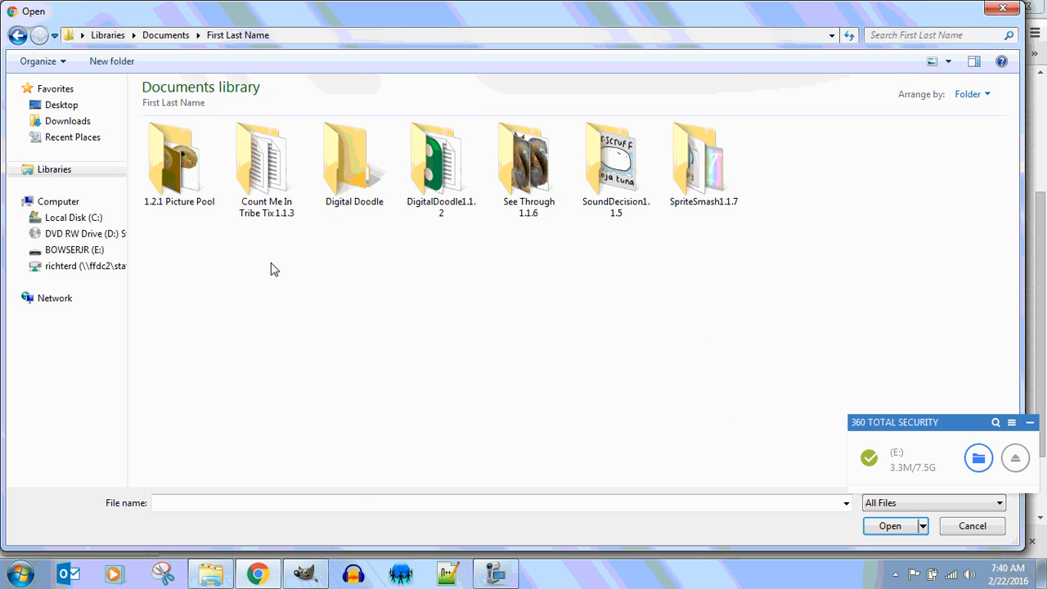
double_click(164, 165)
left_click(263, 154)
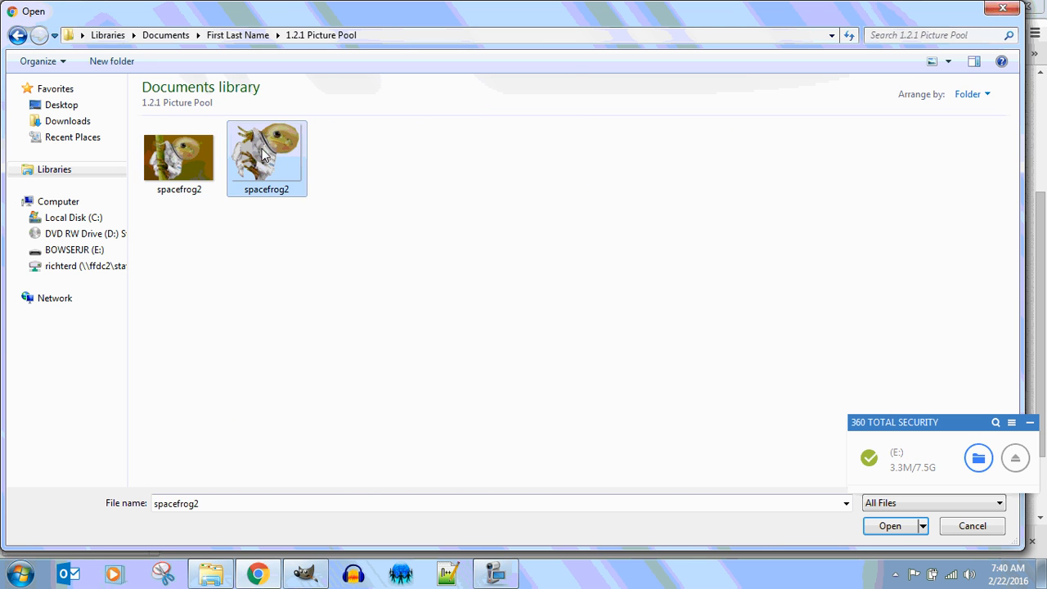
left_click(897, 527)
left_click(497, 250)
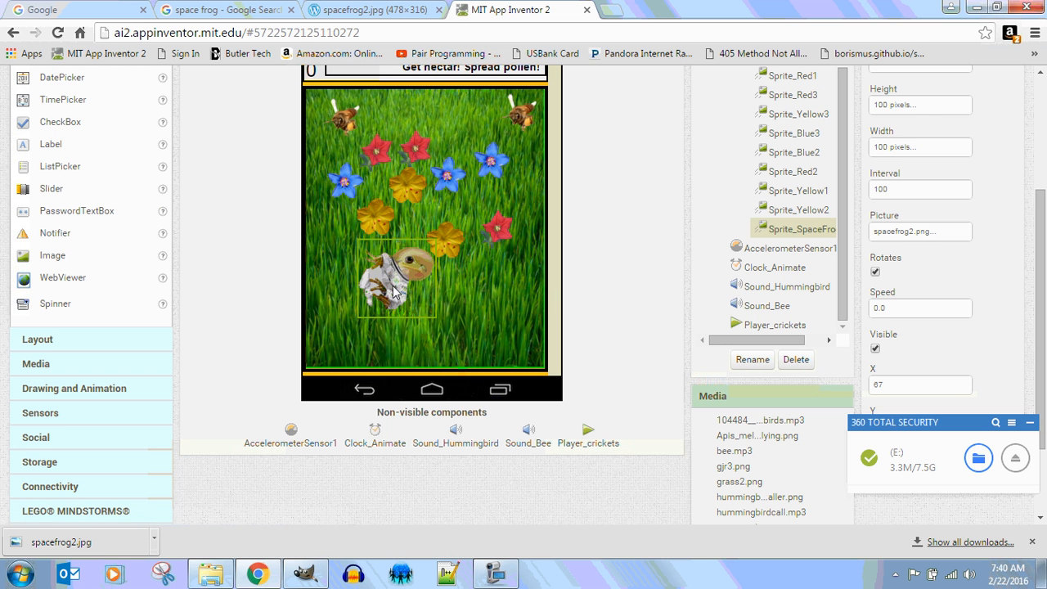
left_click_drag(392, 291, 418, 296)
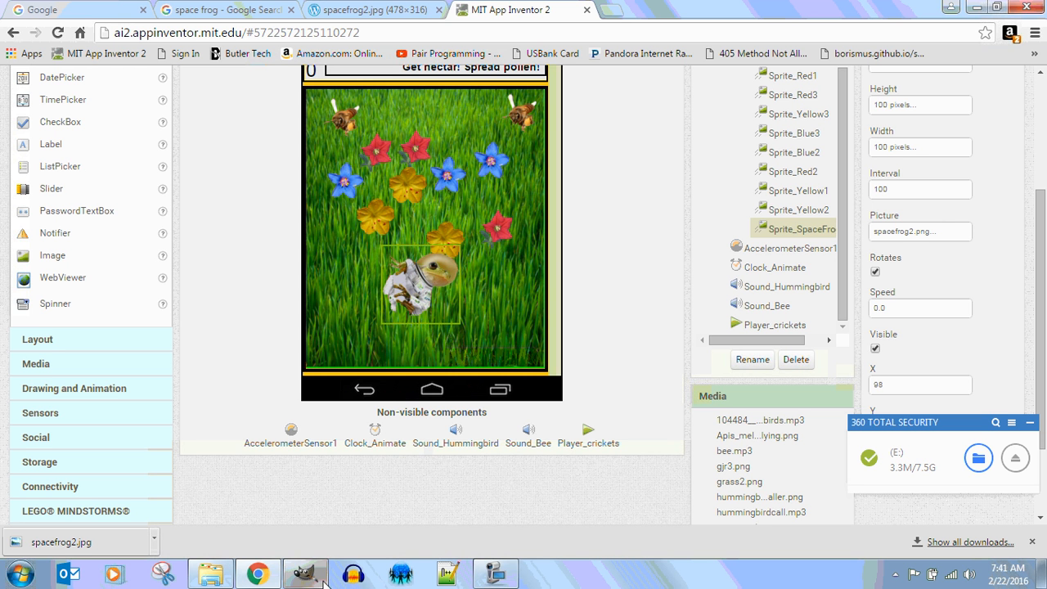
Back in GIMP, undo the last edits to the space frog image and clear its background to transparency.
mouse_move(325, 578)
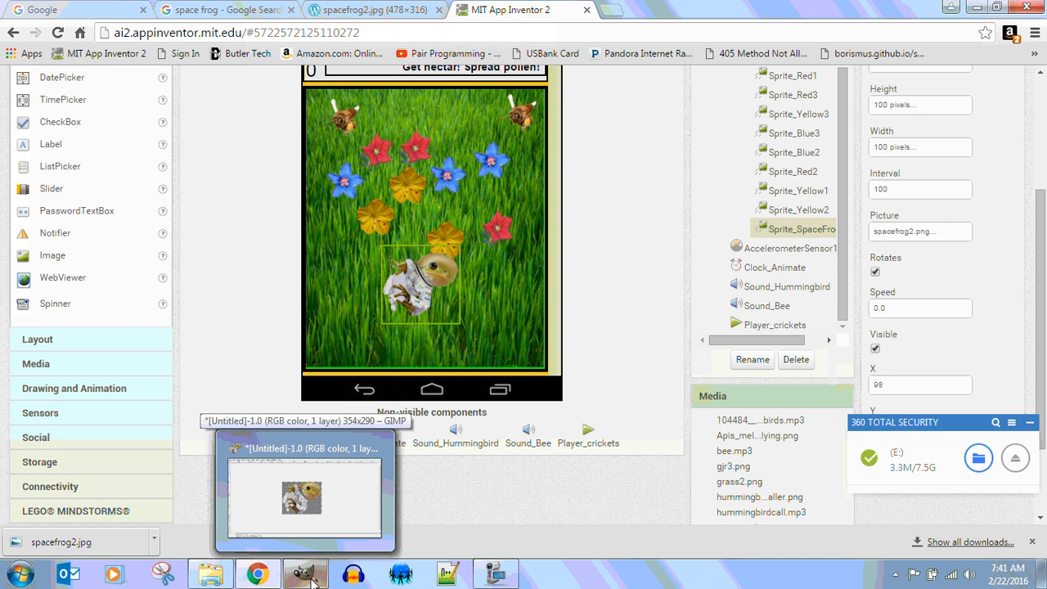
left_click(317, 577)
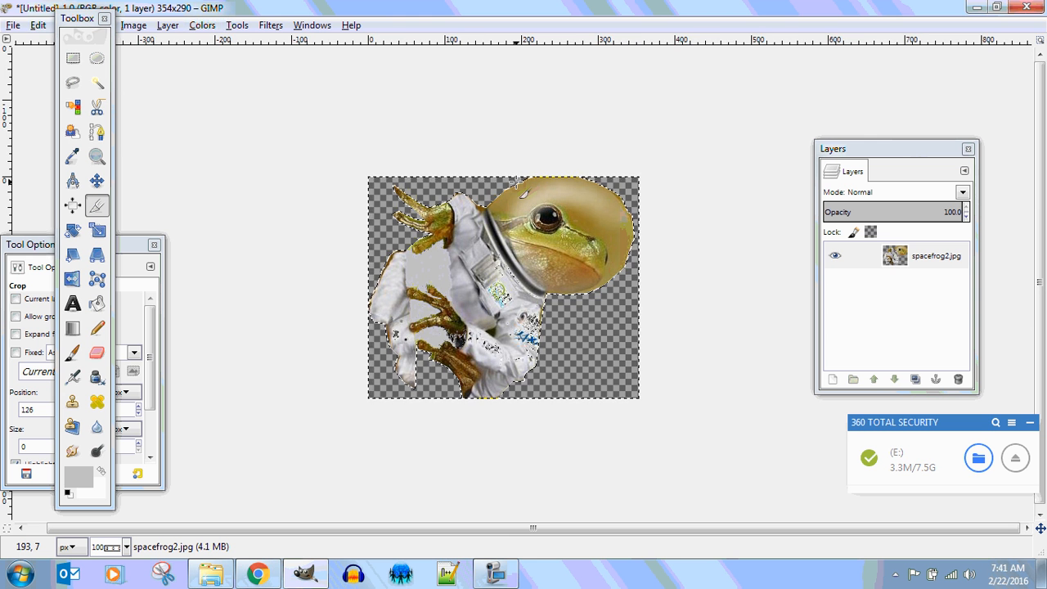
key("ctrl+z")
key("ctrl+z")
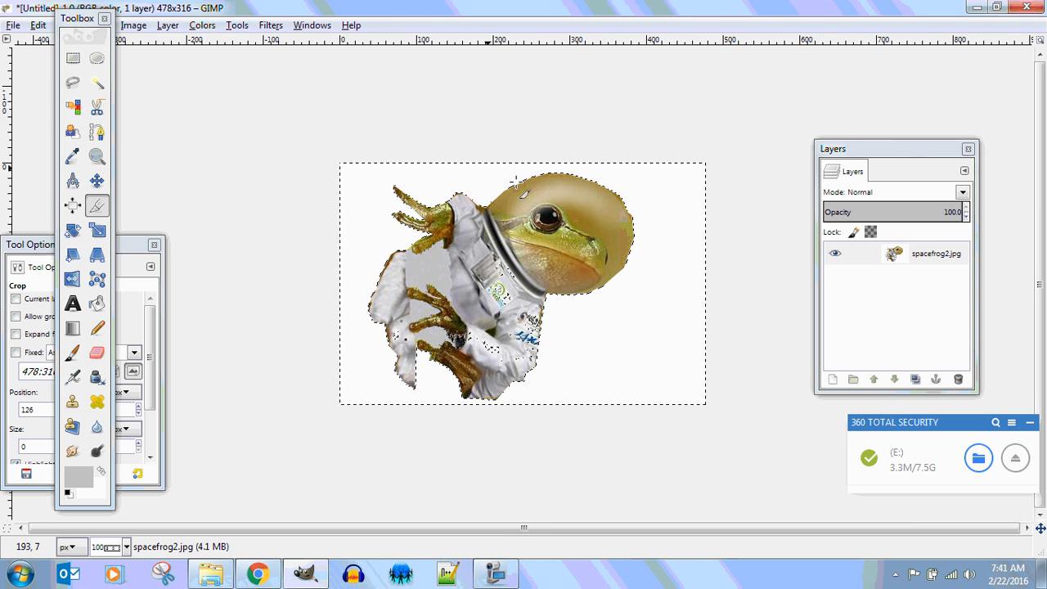
key("Delete")
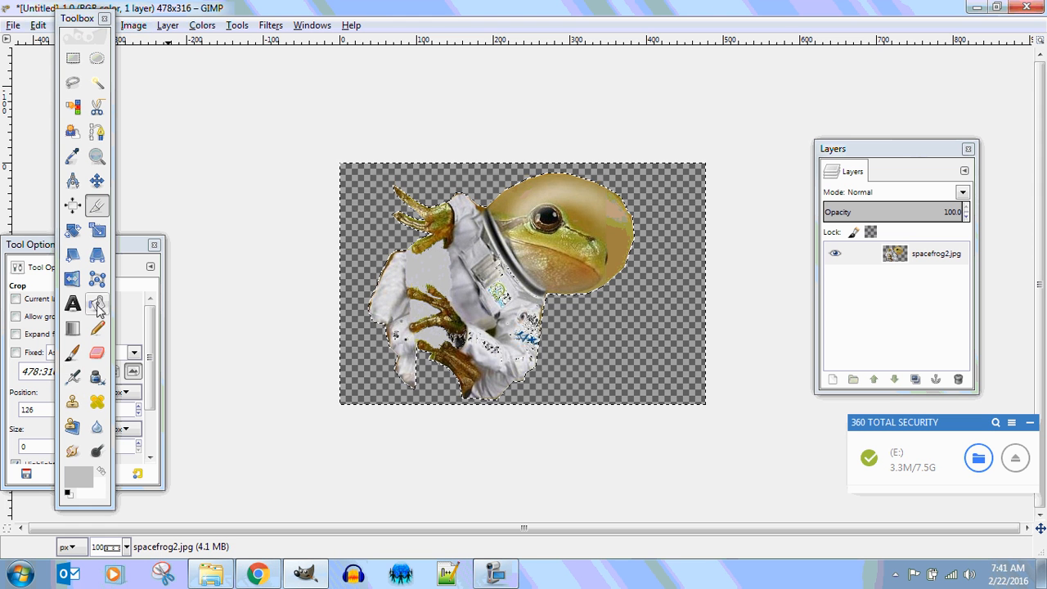
Crop the image tightly around the astronaut frog to 387×301 pixels.
left_click(98, 211)
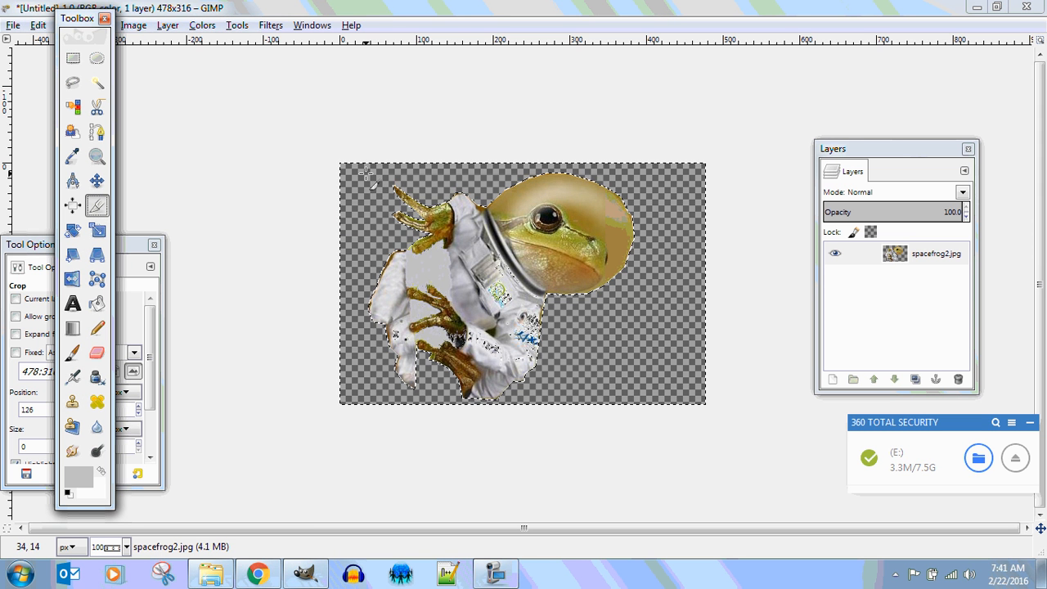
left_click_drag(366, 170, 664, 404)
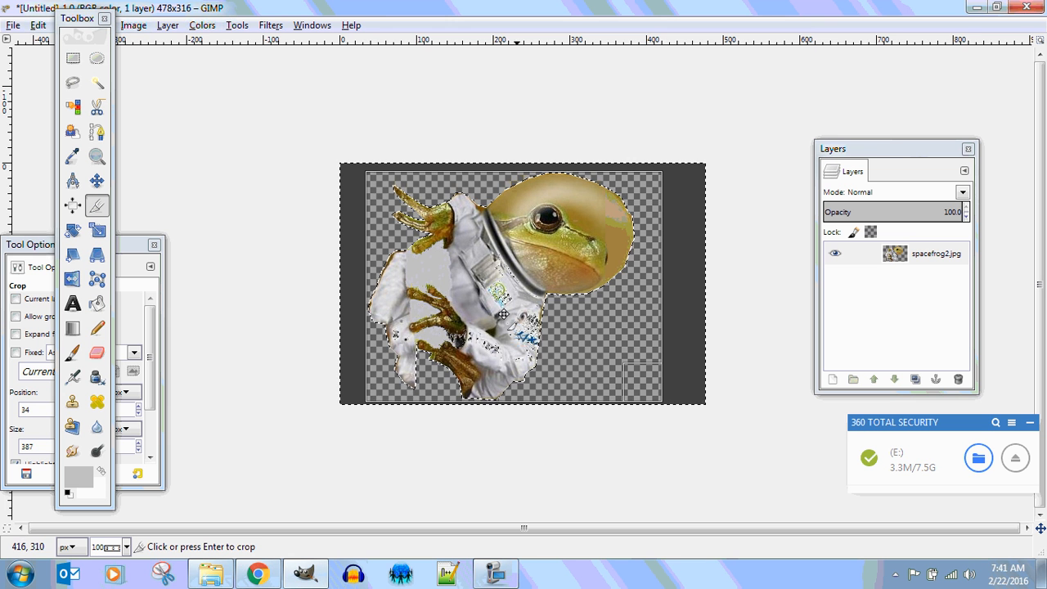
left_click(484, 279)
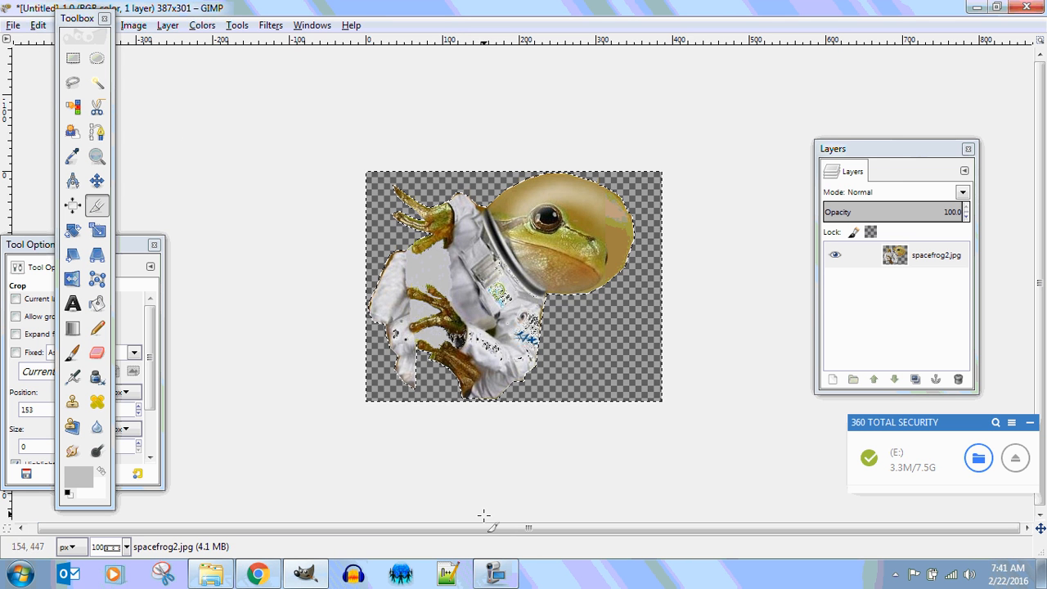
left_click(495, 573)
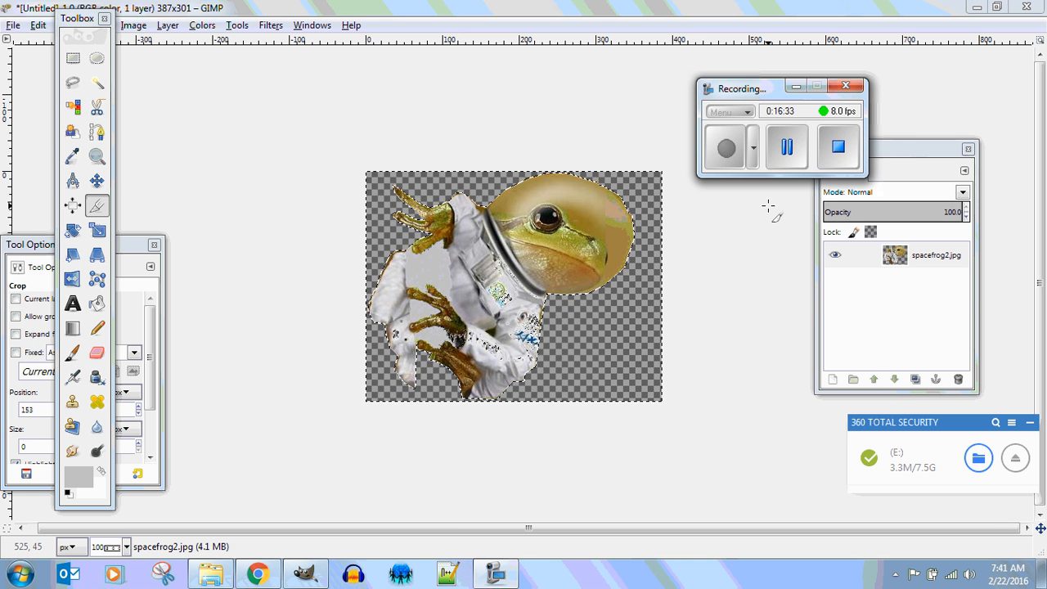